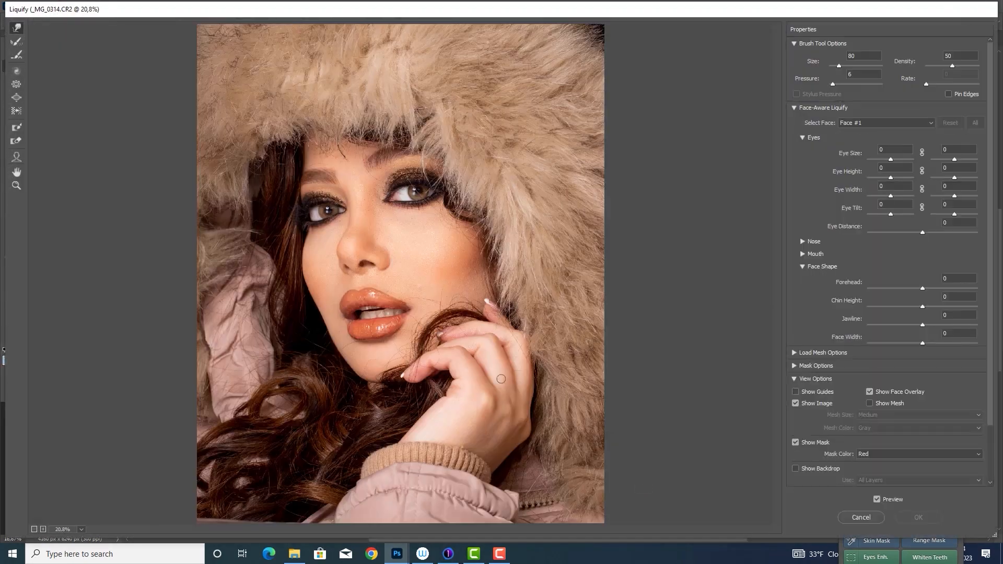
Step: Set the Liquify brush size to 200 for working around the eyes
scroll(501, 373, "up", 2)
key("bracketright")
key("bracketright")
key("bracketright")
key("bracketright")
key("bracketright")
key("bracketright")
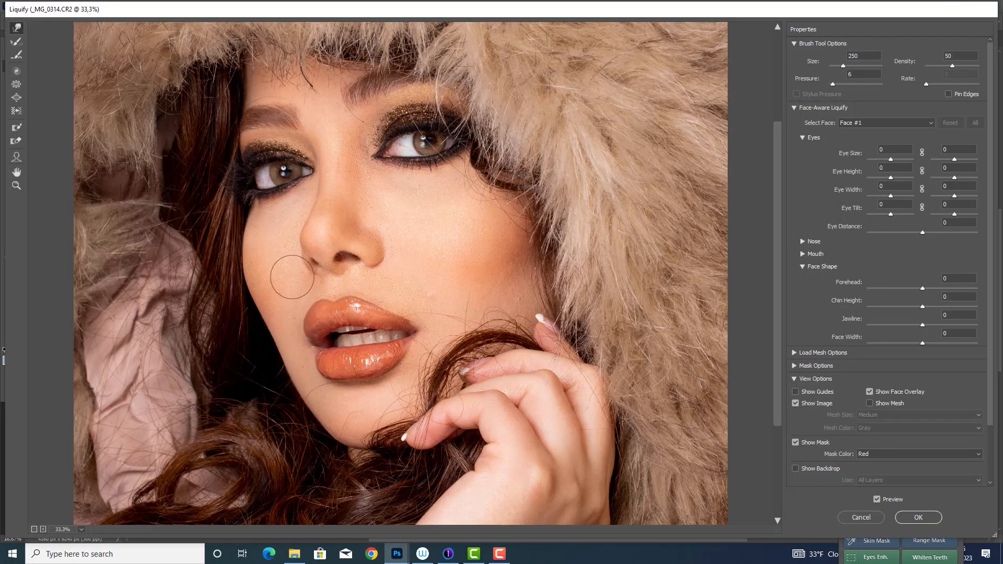
key("ctrl+space")
left_click(468, 290, "ctrl")
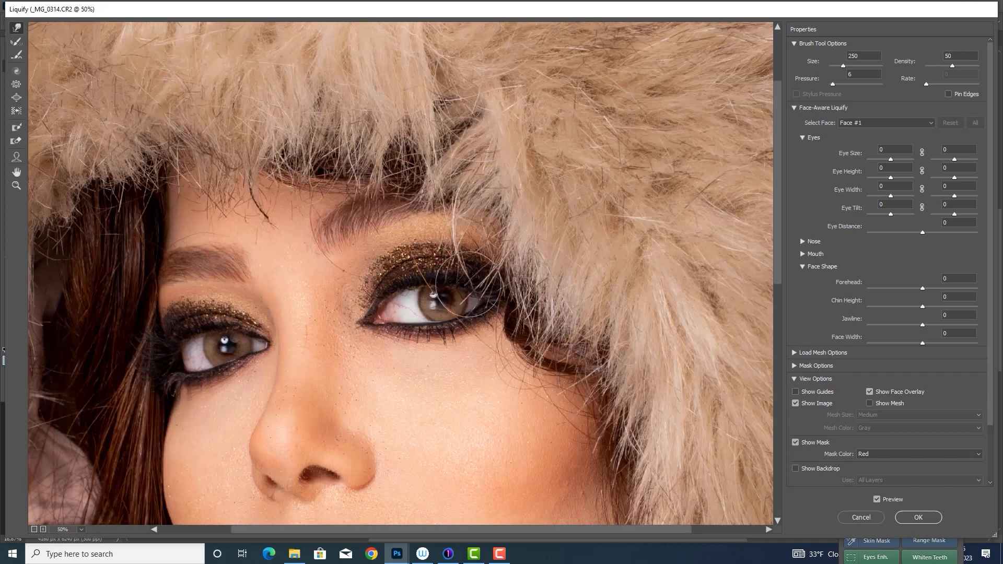
key("bracketleft")
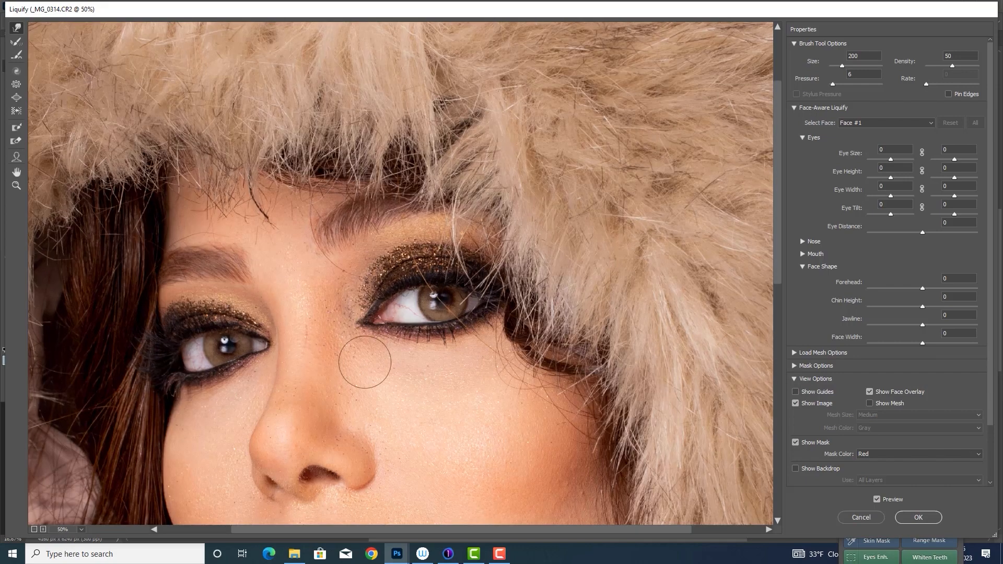
Step: Set the face's Eye Distance to 12, adjust the Eye Size slider slightly and apply the Liquify filter
left_click(925, 233)
left_click_drag(925, 233, 929, 234)
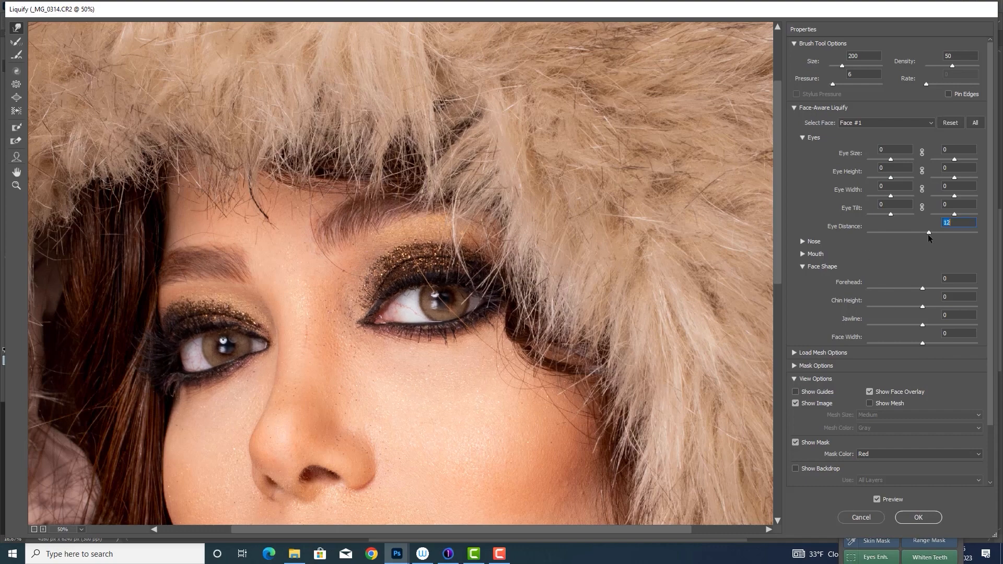
left_click(893, 160)
left_click_drag(470, 418, 498, 190)
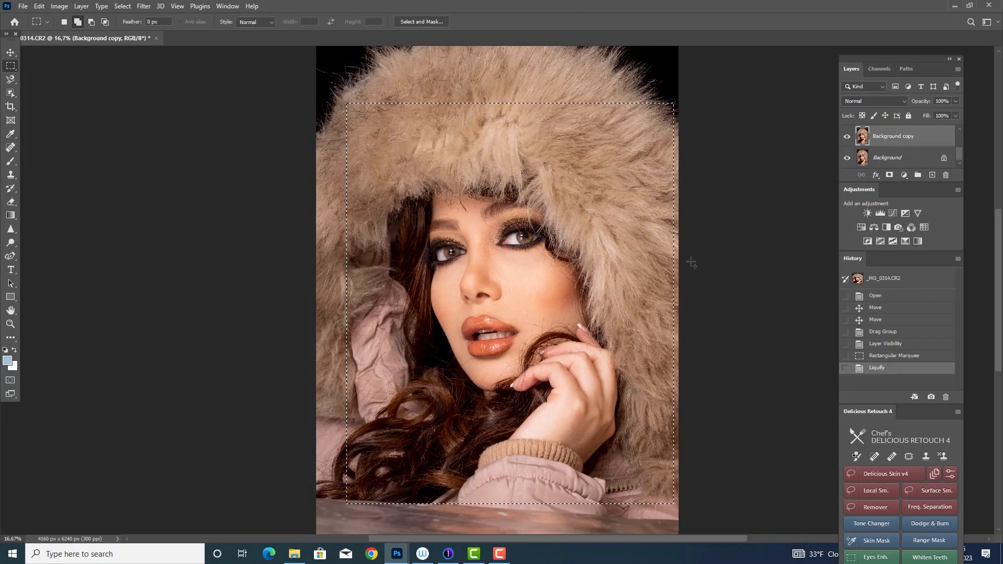
Step: Deselect the marquee and patch two small blemishes on the cheek beside the mouth with clean skin using the Patch Tool
key("ctrl+d")
key("ctrl+plus")
key("ctrl+plus")
key("ctrl+plus")
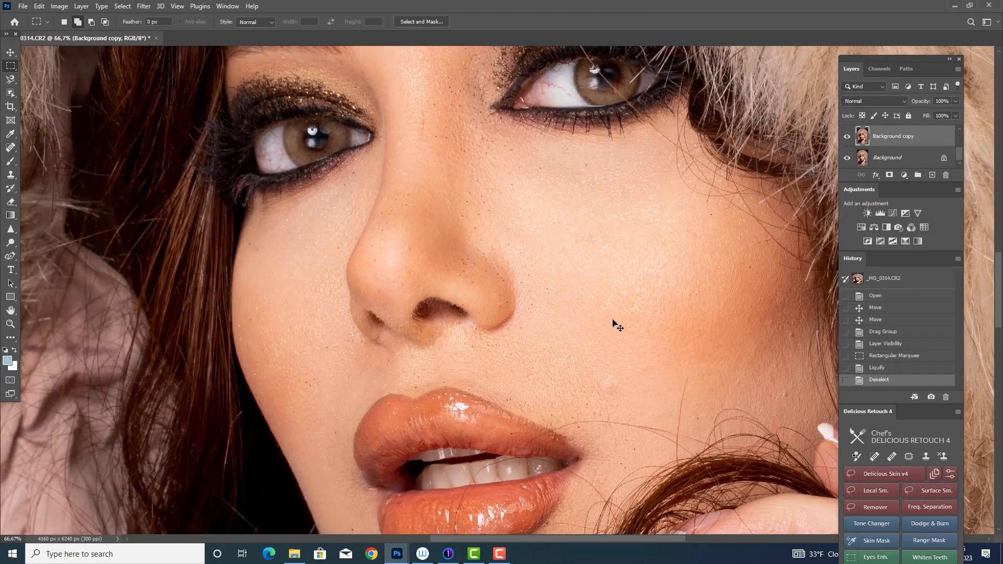
key("ctrl+plus")
key("ctrl+plus")
left_click(9, 147)
left_click(49, 168)
mouse_move(661, 428)
left_mouse_down()
mouse_move(577, 231)
mouse_move(573, 246)
mouse_move(671, 273)
left_mouse_up()
key("ctrl+d")
left_click_drag(593, 244, 583, 242)
left_click_drag(588, 248, 676, 268)
key("ctrl+d")
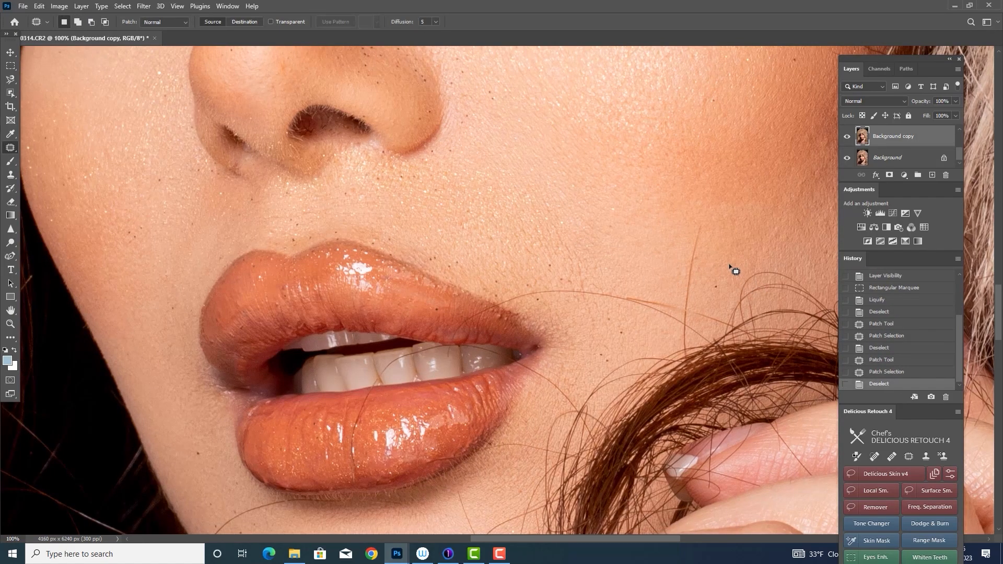
Step: Reduce the Spot Healing Brush to size 8 and heal the dark specks along and above the upper lip
right_click(13, 149)
left_click(55, 148)
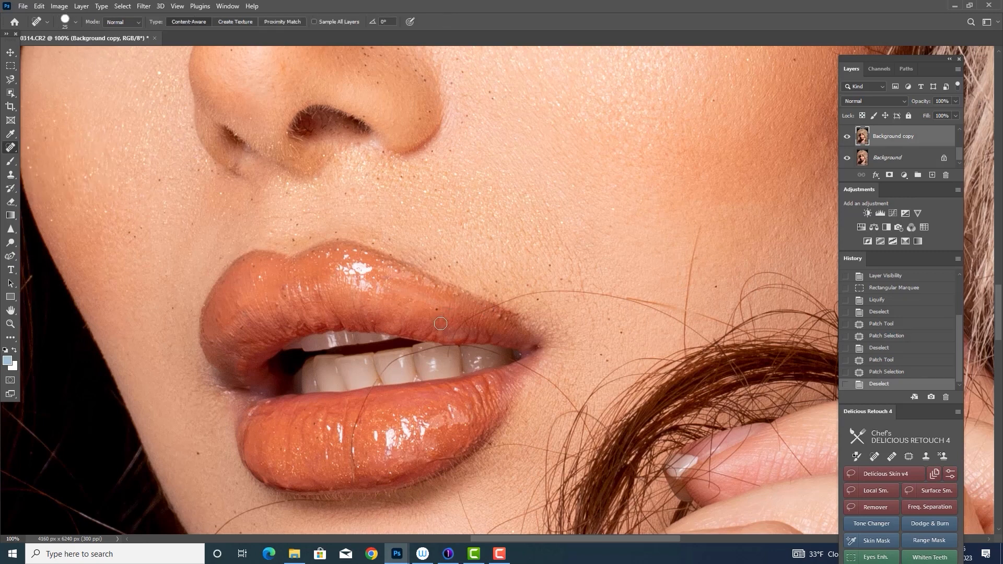
key("bracketleft")
key("bracketleft")
key("bracketleft")
key("bracketleft")
key("bracketleft")
left_click(432, 258)
left_click(435, 257)
left_click(457, 261)
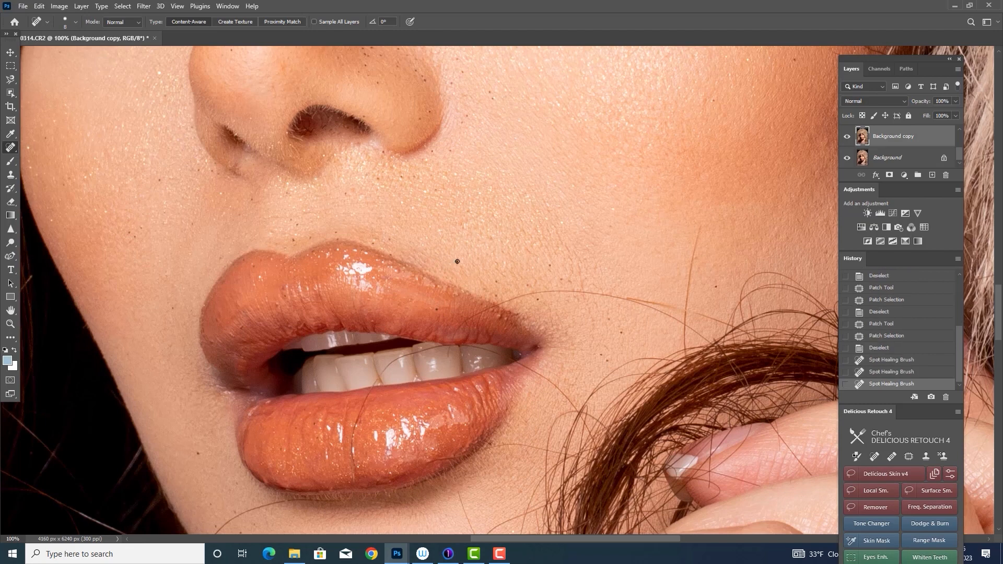
left_click(496, 282)
left_click(497, 293)
left_click(538, 299)
left_click(526, 285)
left_click(549, 265)
left_click(551, 271)
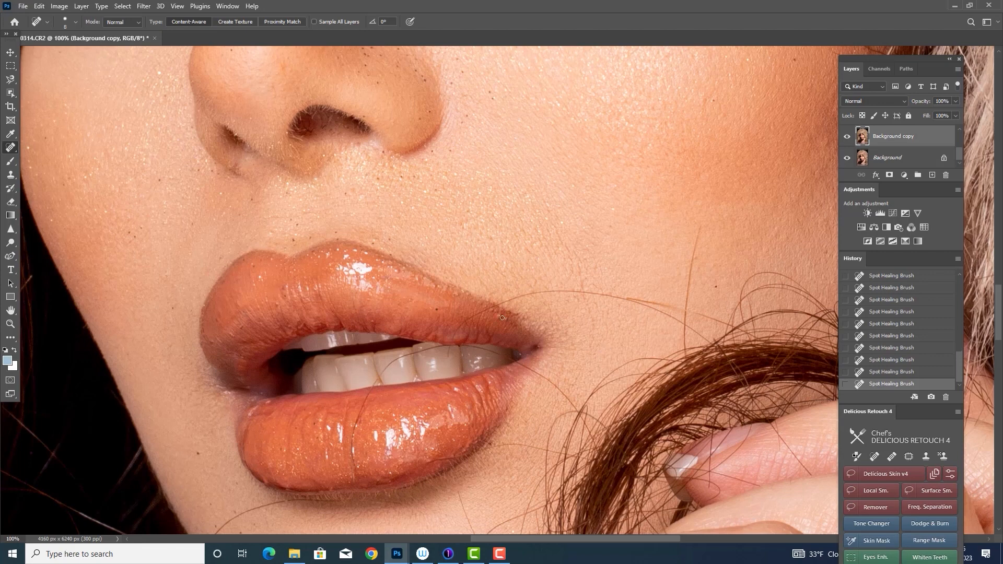
Step: Paint out the stray hairs crossing the cheek toward the corner of the mouth with the Spot Healing Brush
left_click_drag(702, 225, 684, 310)
left_click_drag(726, 324, 626, 301)
mouse_move(685, 310)
left_mouse_down()
mouse_move(709, 340)
mouse_move(686, 324)
left_mouse_up()
left_click(675, 306)
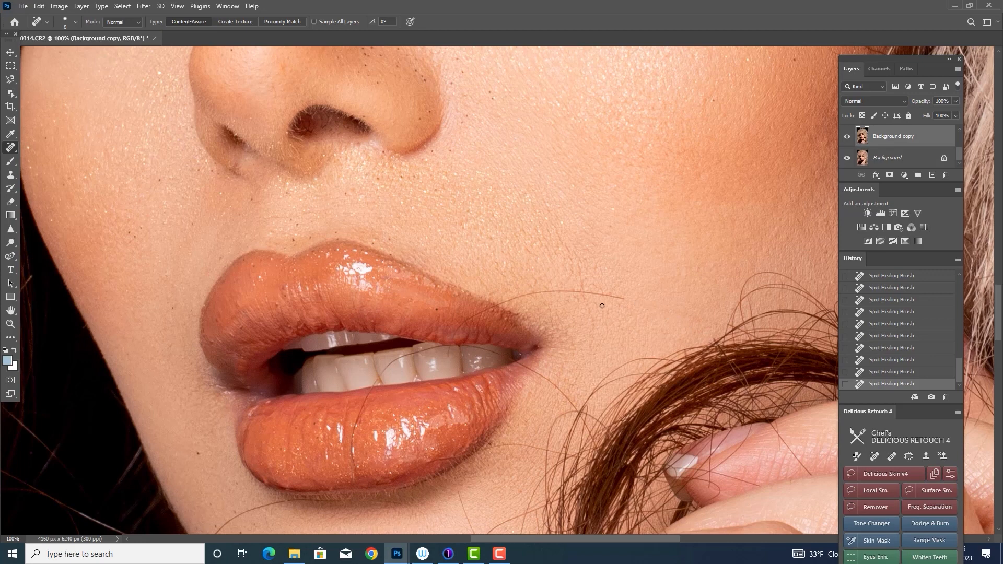
mouse_move(629, 299)
left_mouse_down()
mouse_move(553, 291)
mouse_move(497, 307)
left_mouse_up()
left_click_drag(576, 296, 574, 303)
left_click_drag(550, 308, 549, 309)
left_click_drag(543, 348, 572, 315)
left_click_drag(524, 271, 479, 315)
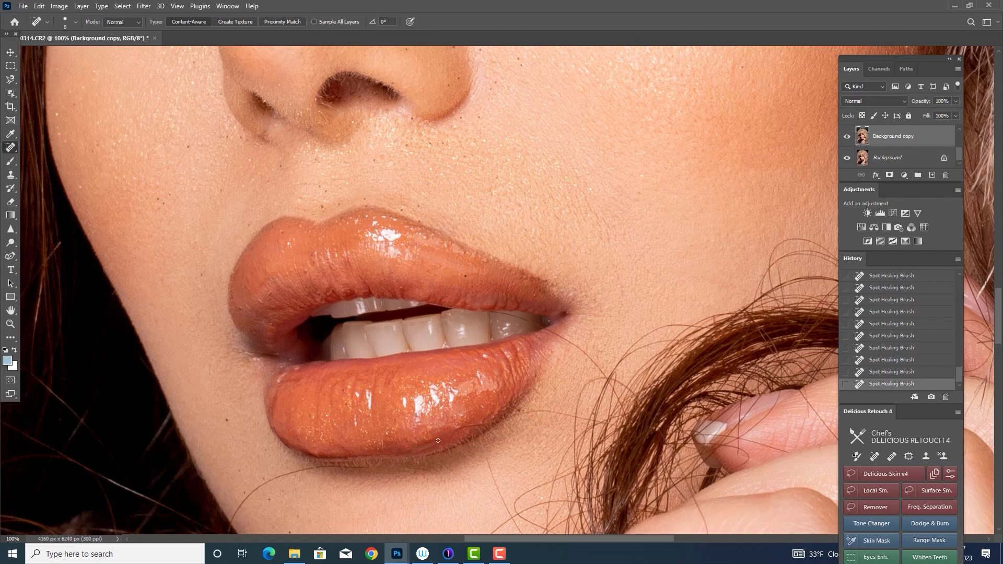
Step: Patch the uneven spots along the bottom edge of the lower lip with the Patch Tool
right_click(7, 150)
left_click(49, 167)
left_click_drag(478, 405, 490, 333)
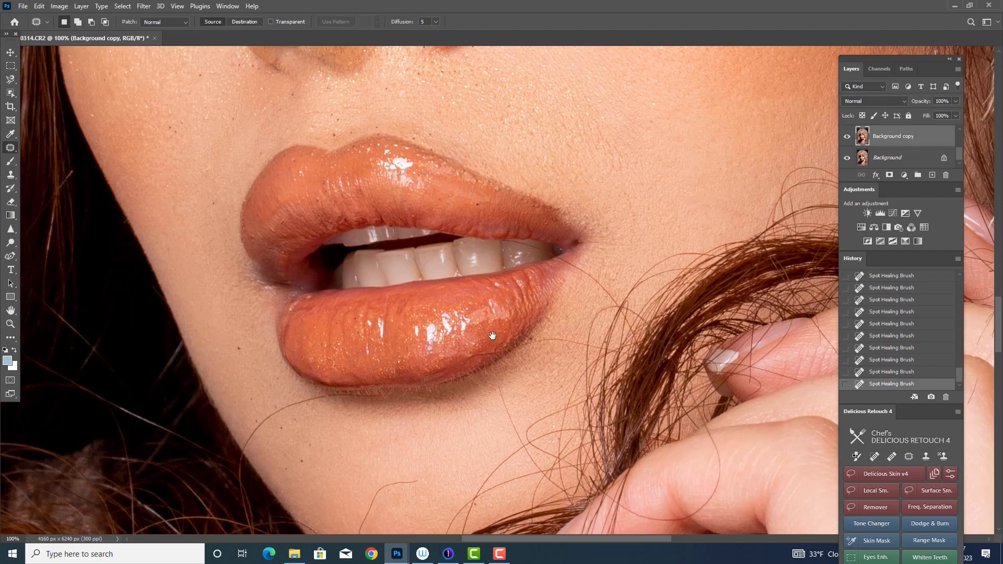
left_click_drag(429, 374, 434, 379)
mouse_move(432, 380)
left_mouse_down()
mouse_move(422, 365)
mouse_move(418, 376)
left_mouse_up()
key("ctrl+d")
mouse_move(418, 375)
left_mouse_down()
mouse_move(426, 361)
mouse_move(467, 362)
left_mouse_up()
key("ctrl+d")
mouse_move(484, 357)
left_mouse_down()
mouse_move(500, 355)
mouse_move(493, 337)
mouse_move(476, 346)
mouse_move(497, 355)
left_mouse_up()
key("ctrl+d")
key("ctrl+d")
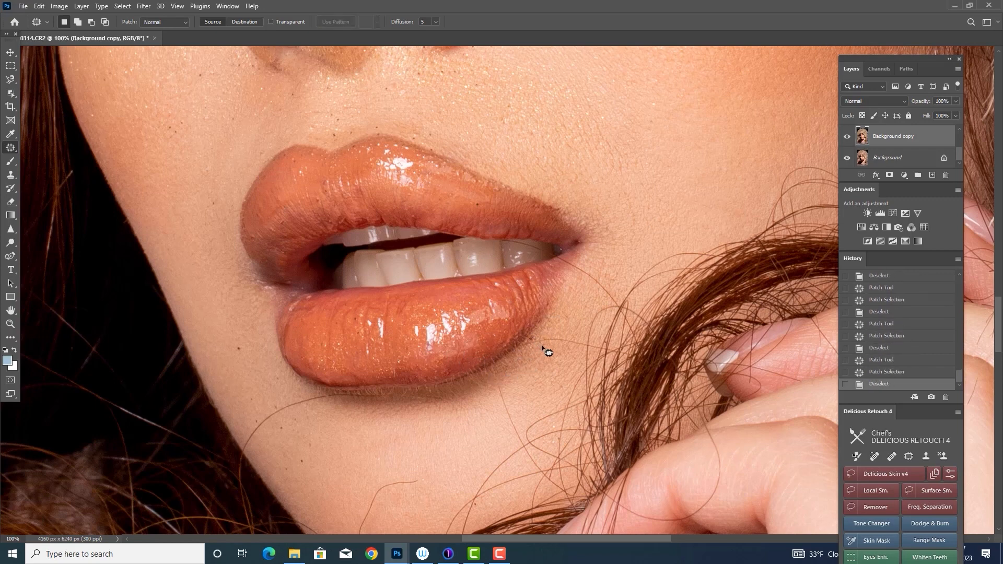
Step: Heal small marks on and beside the lower lip and the cluster of specks above the upper lip using the Spot Healing Brush
right_click(11, 147)
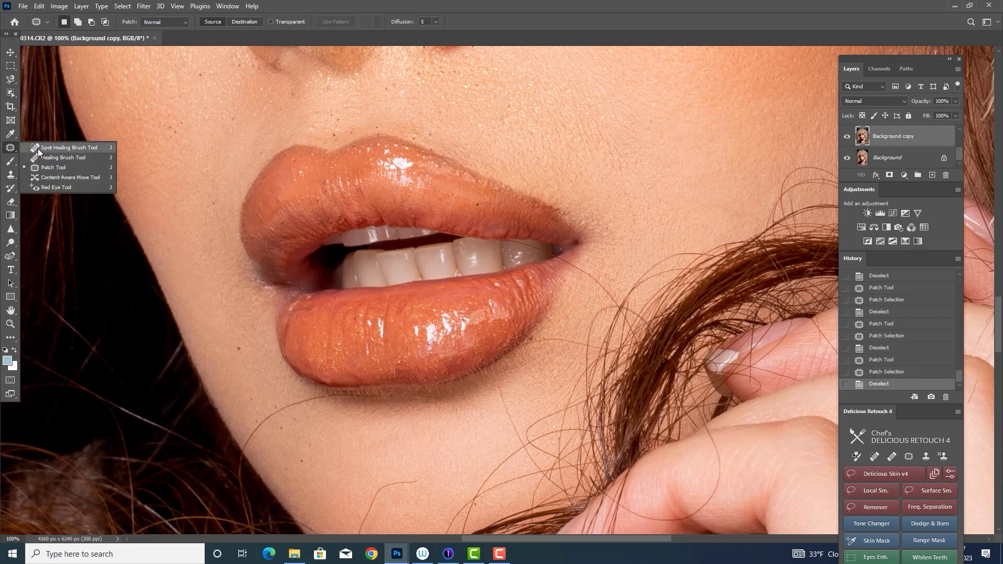
left_click(38, 151)
left_click(536, 365)
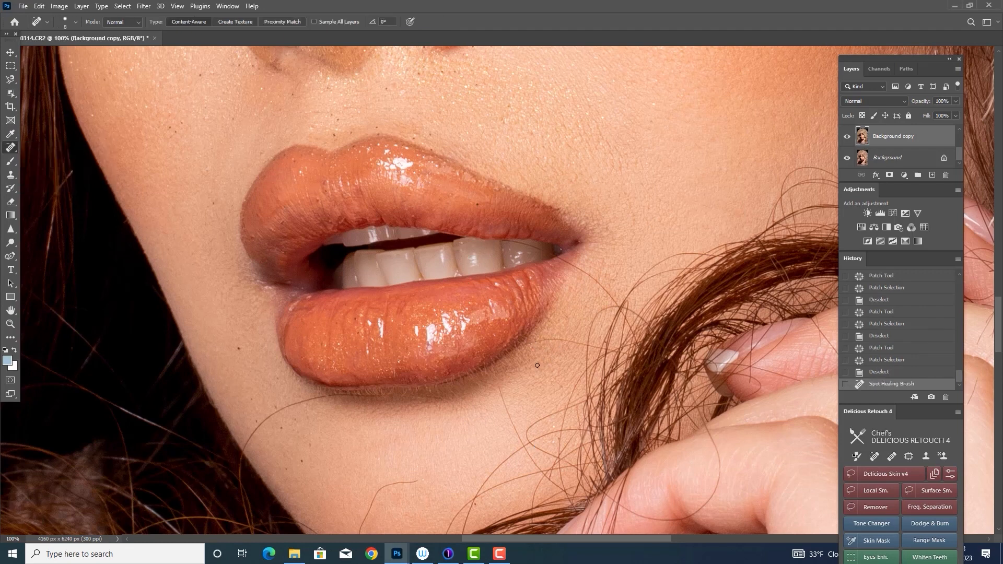
left_click(477, 300)
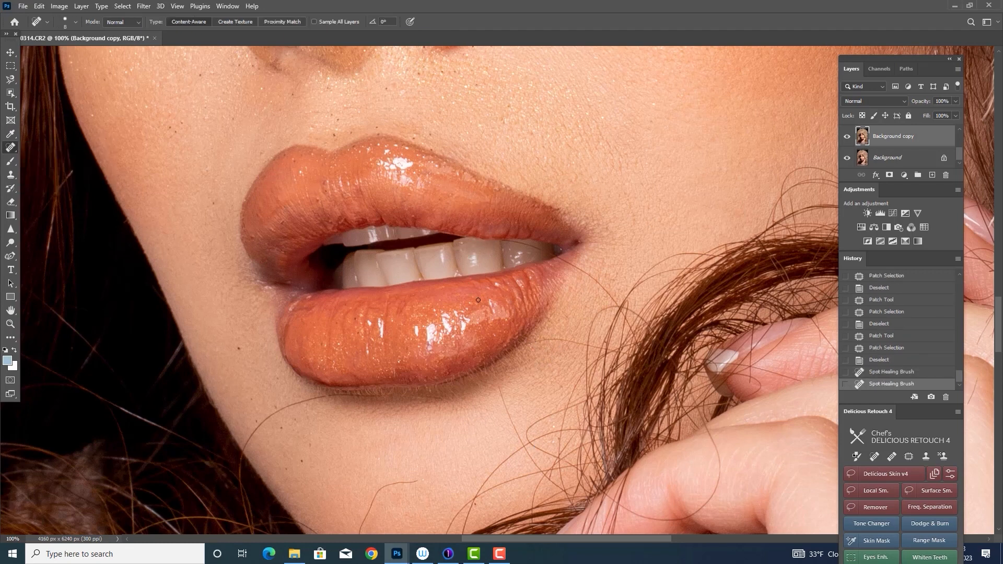
left_click(336, 136)
left_click(332, 133)
left_click(330, 129)
left_click(329, 124)
left_click(333, 121)
left_click(337, 119)
left_click(337, 123)
left_click_drag(326, 128, 342, 130)
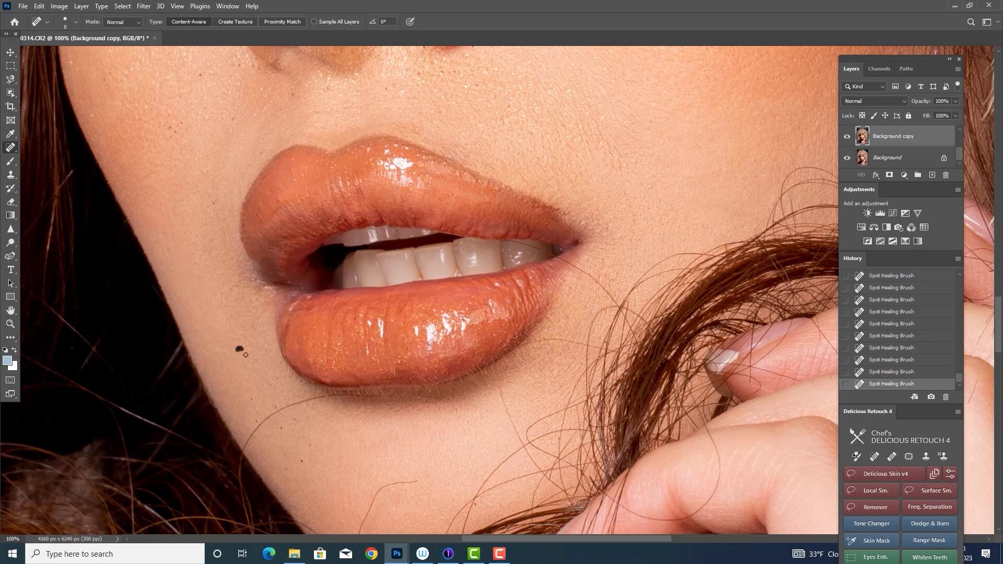
Step: Heal away the curved hair beneath the lower lip and smooth the leftover marks there with the Patch Tool
mouse_move(324, 397)
left_mouse_down()
mouse_move(261, 424)
mouse_move(242, 455)
left_mouse_up()
left_click_drag(442, 398, 325, 394)
right_click(11, 148)
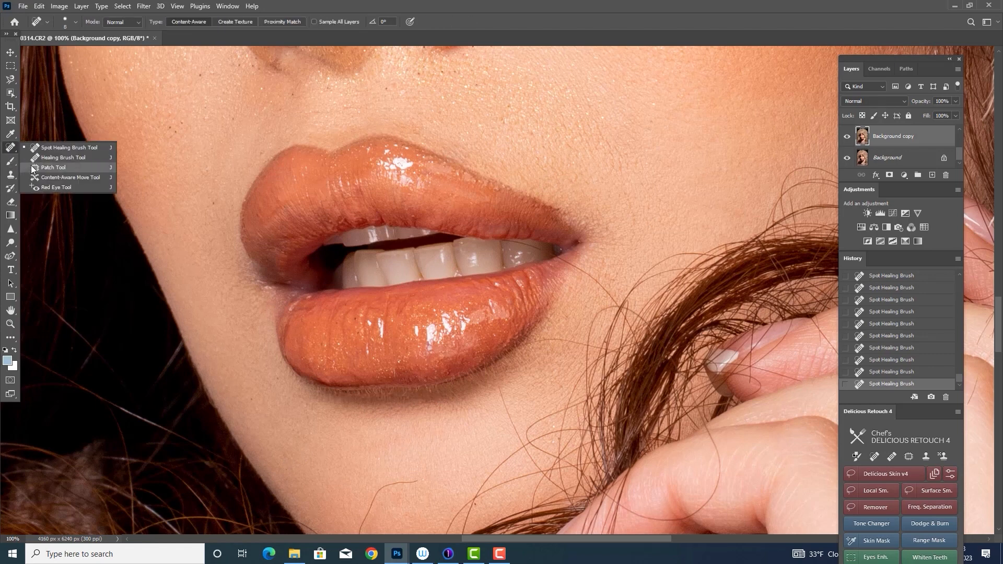
left_click(53, 168)
mouse_move(385, 392)
left_mouse_down()
mouse_move(387, 401)
mouse_move(437, 405)
mouse_move(391, 400)
mouse_move(401, 422)
mouse_move(416, 398)
mouse_move(449, 394)
left_mouse_up()
key("ctrl+d")
key("ctrl+d")
left_click_drag(443, 399, 457, 411)
key("ctrl+d")
left_click_drag(378, 403, 377, 404)
mouse_move(379, 406)
left_mouse_down()
mouse_move(393, 420)
mouse_move(380, 410)
left_mouse_up()
key("ctrl+d")
left_click_drag(386, 414, 438, 410)
key("ctrl+d")
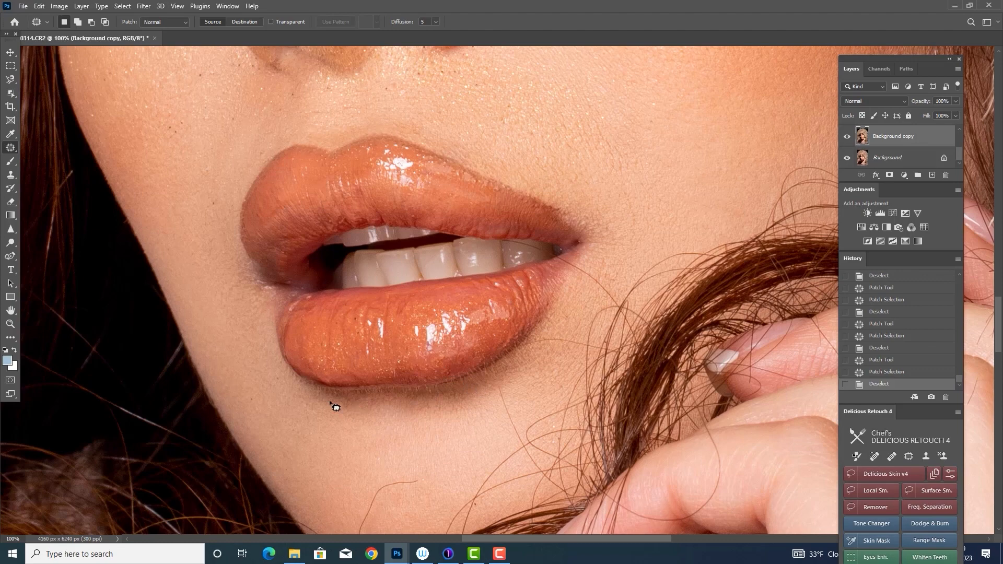
left_click_drag(326, 395, 325, 394)
left_click_drag(334, 400, 349, 417)
key("ctrl+d")
Step: Remove the loose hairs lying across the chin and lower cheek with the Spot Healing Brush
right_click(11, 148)
left_click(50, 148)
left_click_drag(497, 393, 495, 350)
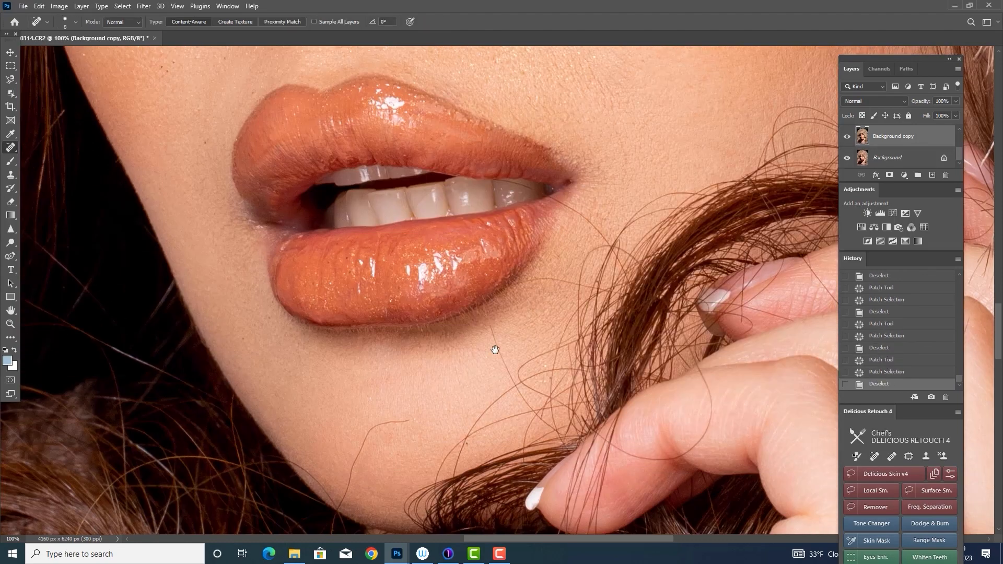
mouse_move(410, 420)
left_mouse_down()
mouse_move(369, 434)
mouse_move(338, 509)
left_mouse_up()
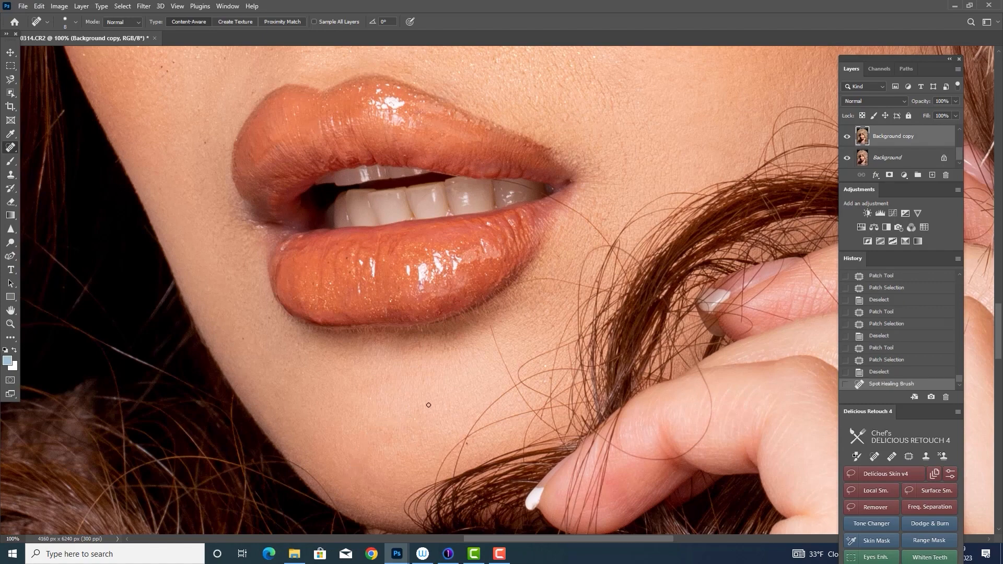
mouse_move(491, 322)
left_mouse_down()
mouse_move(533, 410)
mouse_move(519, 384)
left_mouse_up()
left_click_drag(519, 383, 466, 432)
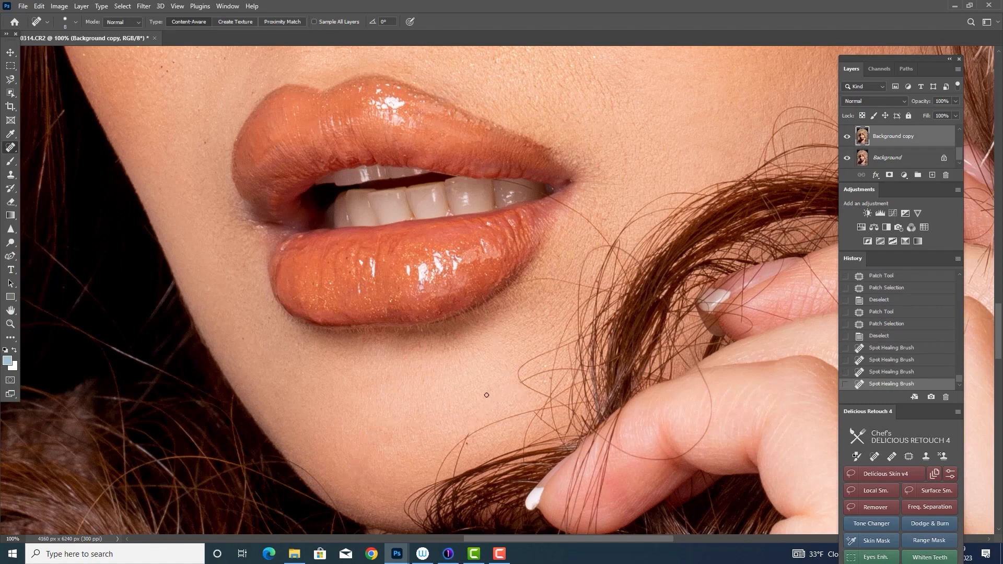
mouse_move(530, 411)
left_mouse_down()
mouse_move(476, 431)
mouse_move(452, 476)
left_mouse_up()
mouse_move(466, 437)
left_mouse_down()
mouse_move(441, 470)
mouse_move(465, 447)
left_mouse_up()
mouse_move(558, 346)
left_mouse_down()
mouse_move(533, 361)
mouse_move(521, 389)
mouse_move(547, 395)
mouse_move(517, 385)
mouse_move(576, 369)
left_mouse_up()
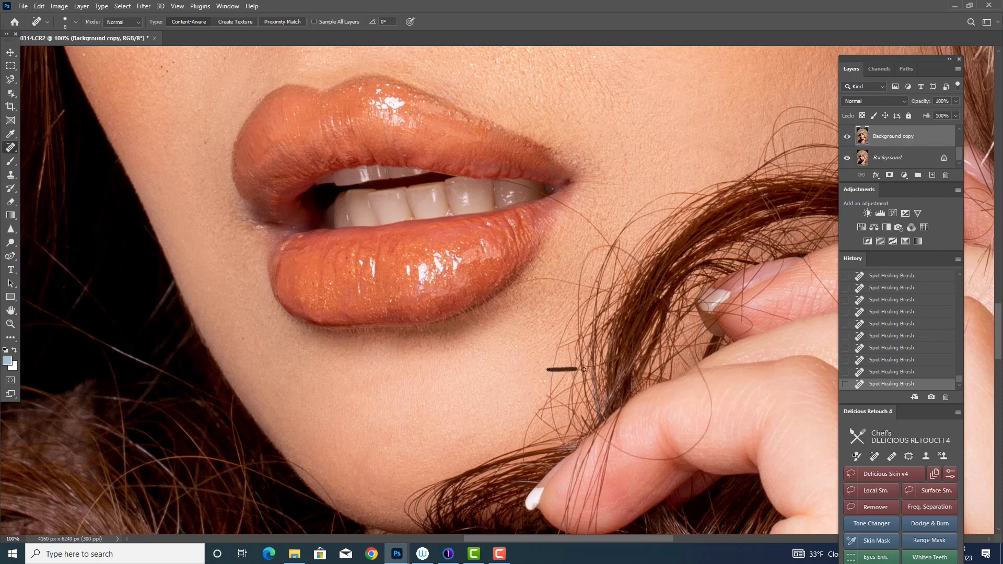
Step: Remove the hair running from the corner of the mouth and the strand crossing the teeth with the Spot Healing Brush
mouse_move(610, 297)
left_mouse_down()
mouse_move(589, 367)
mouse_move(494, 351)
left_mouse_up()
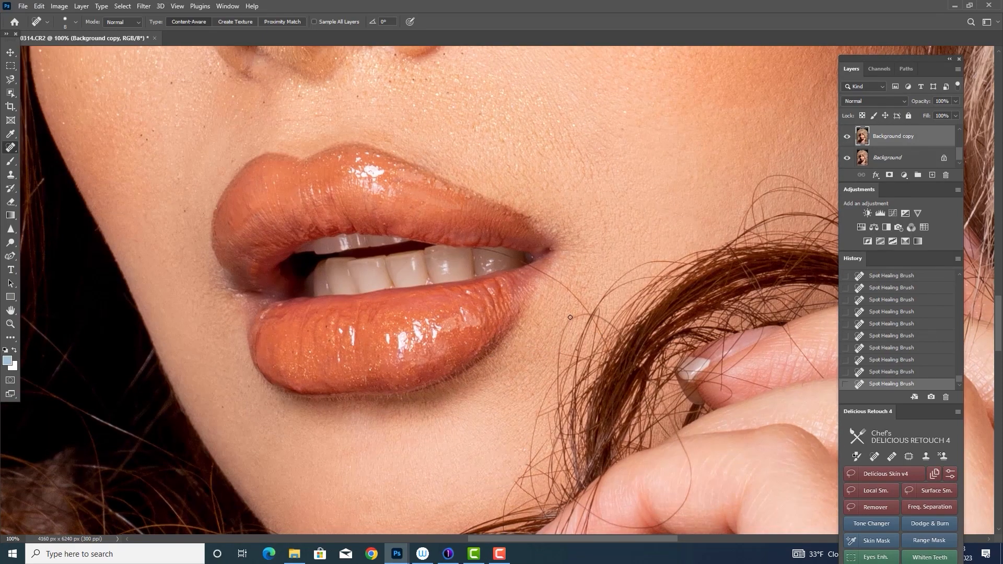
left_click_drag(544, 263, 590, 311)
key("ctrl+plus")
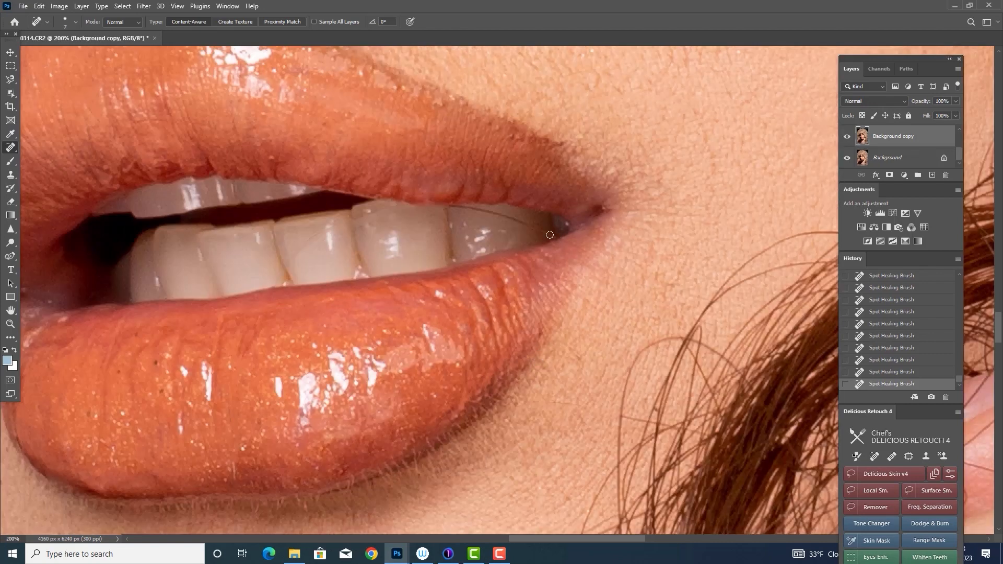
mouse_move(560, 240)
left_mouse_down()
mouse_move(453, 206)
mouse_move(510, 233)
left_mouse_up()
left_click_drag(488, 354, 638, 416)
left_click_drag(472, 293, 466, 300)
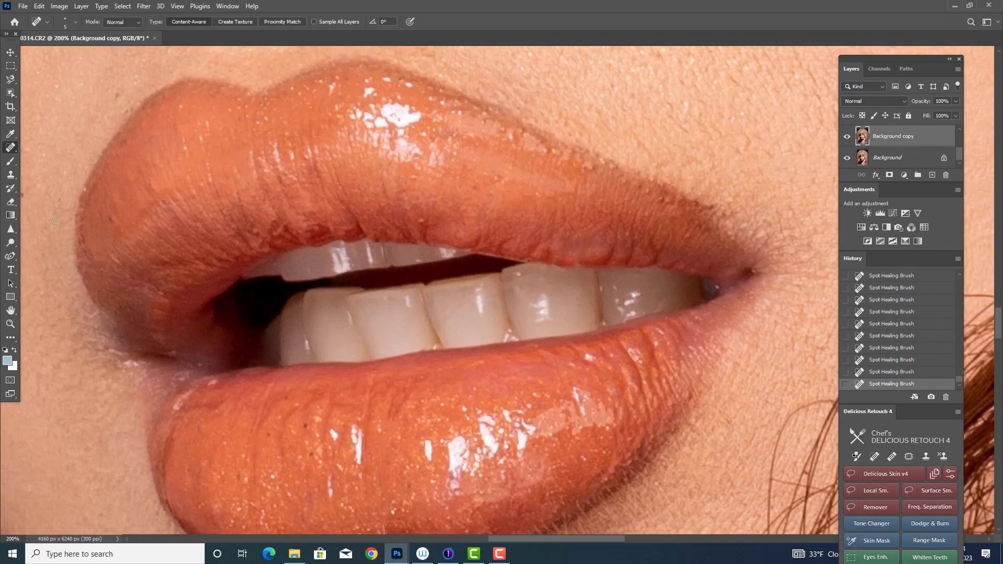
Step: Patch the remaining hair traces and marks on the two central lower teeth with the Patch Tool
right_click(10, 150)
left_click(52, 167)
mouse_move(444, 332)
left_mouse_down()
mouse_move(468, 307)
mouse_move(442, 320)
left_mouse_up()
left_click_drag(463, 312, 469, 324)
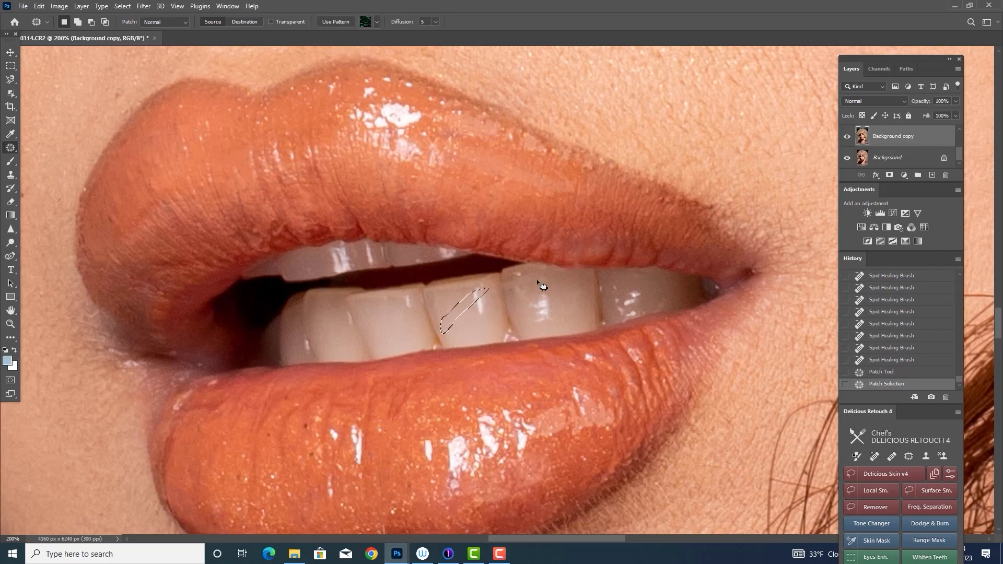
mouse_move(520, 287)
left_mouse_down()
mouse_move(555, 297)
mouse_move(521, 281)
mouse_move(524, 291)
left_mouse_up()
key("ctrl+d")
left_click_drag(537, 282, 572, 292)
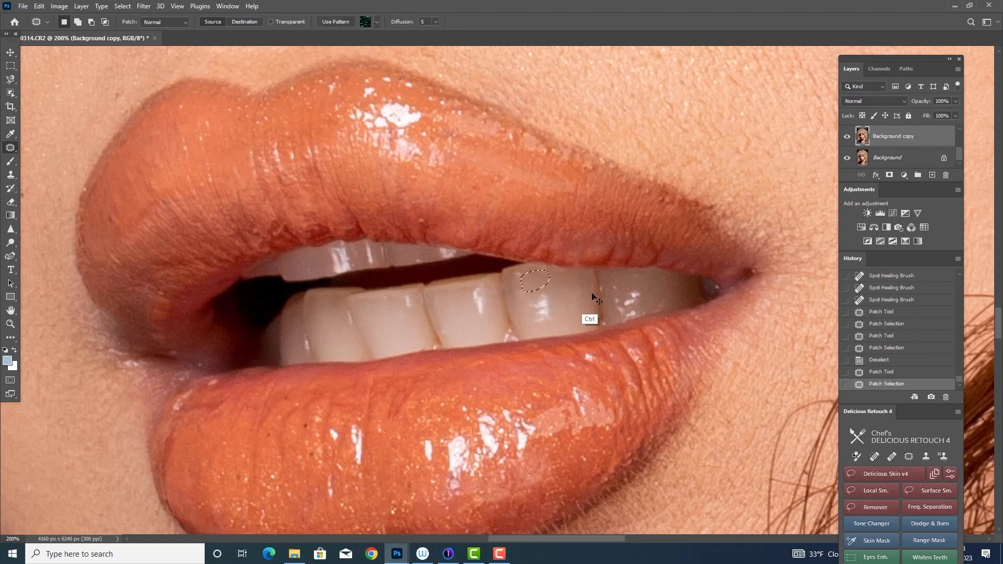
key("ctrl+d")
Step: Heal the small dark specks on the cheek near the dark hair using the Spot Healing Brush
key("ctrl+minus")
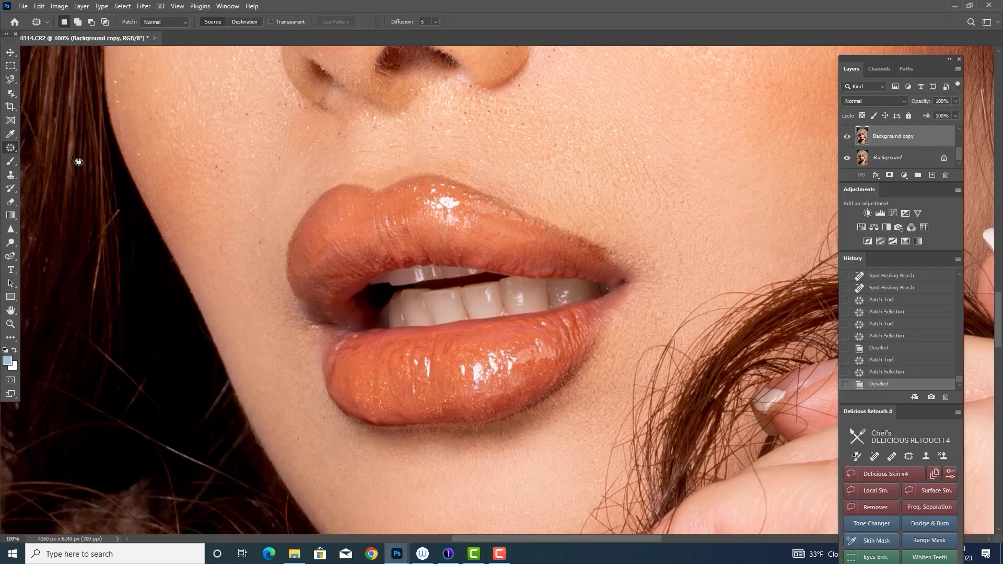
right_click(9, 148)
left_click(52, 148)
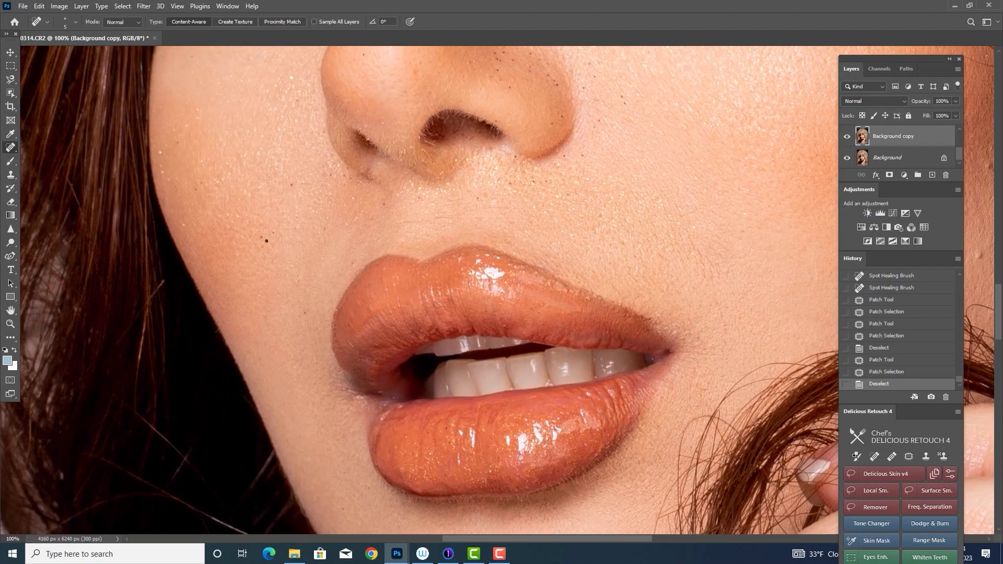
left_click(263, 245)
left_click(277, 233)
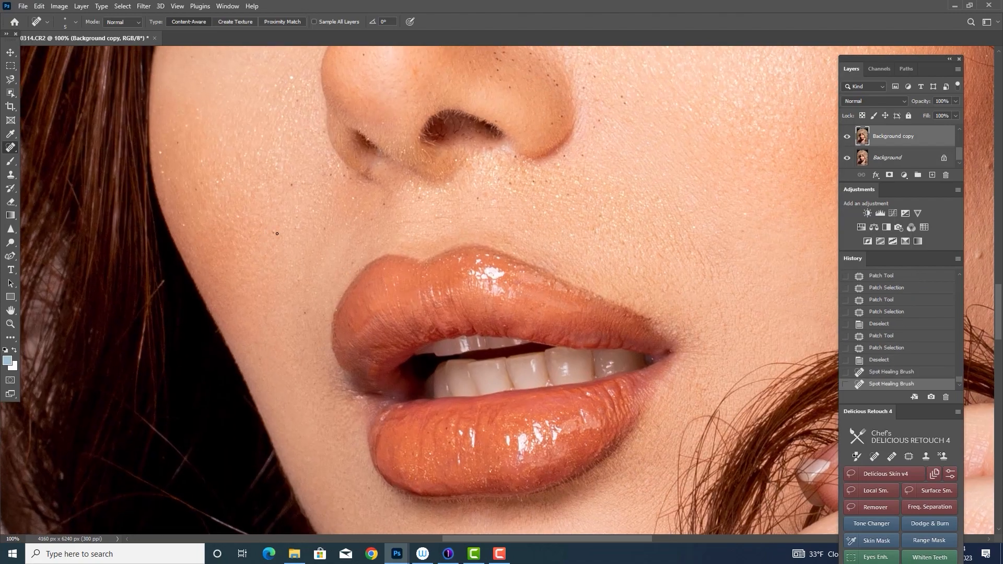
left_click(276, 233)
left_click(305, 313)
left_click(300, 282)
Step: Compare the retouched mouth area with the original by toggling the Background copy layer's visibility
left_click_drag(651, 399, 587, 334)
left_click(847, 136)
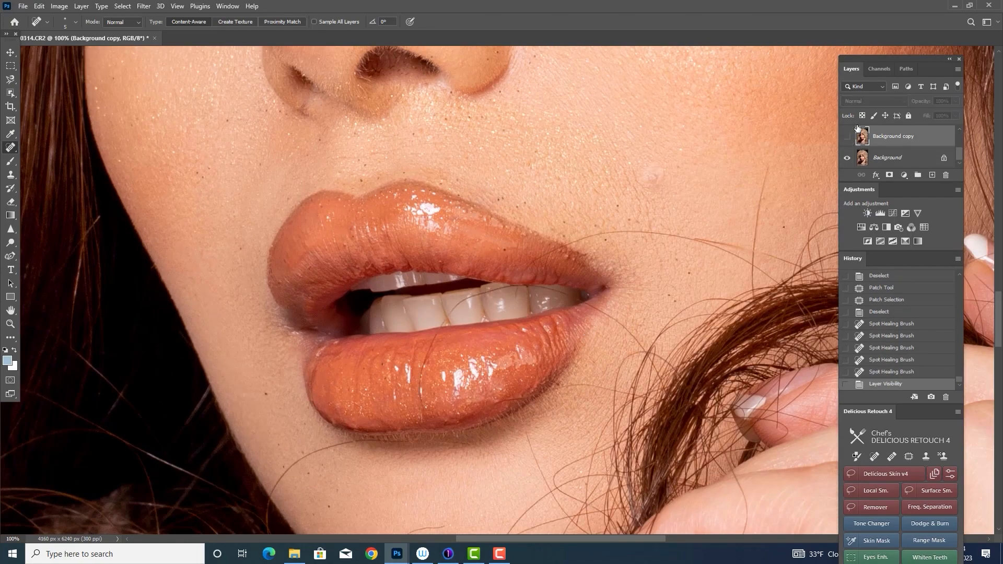
left_click(847, 137)
left_click(847, 137)
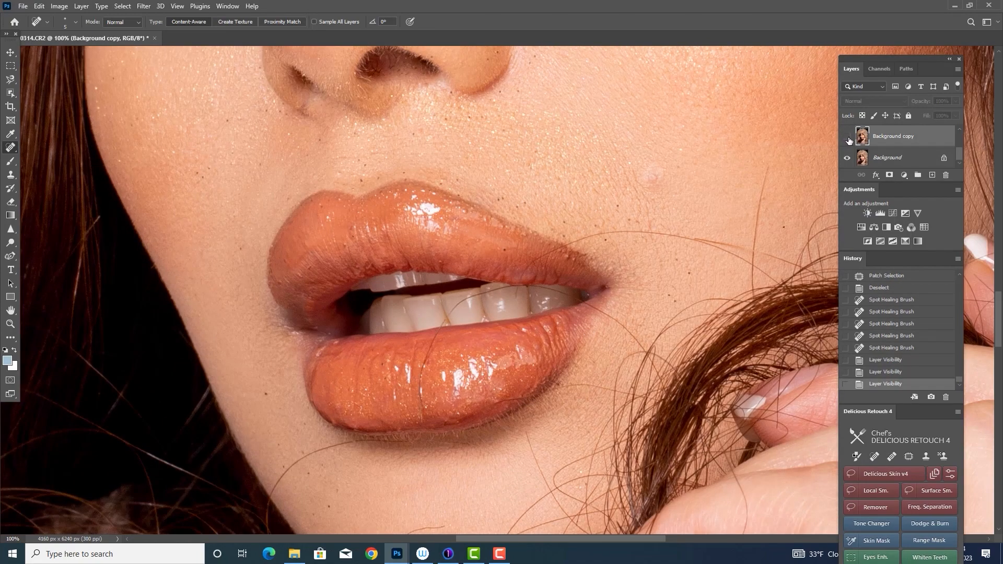
left_click(847, 137)
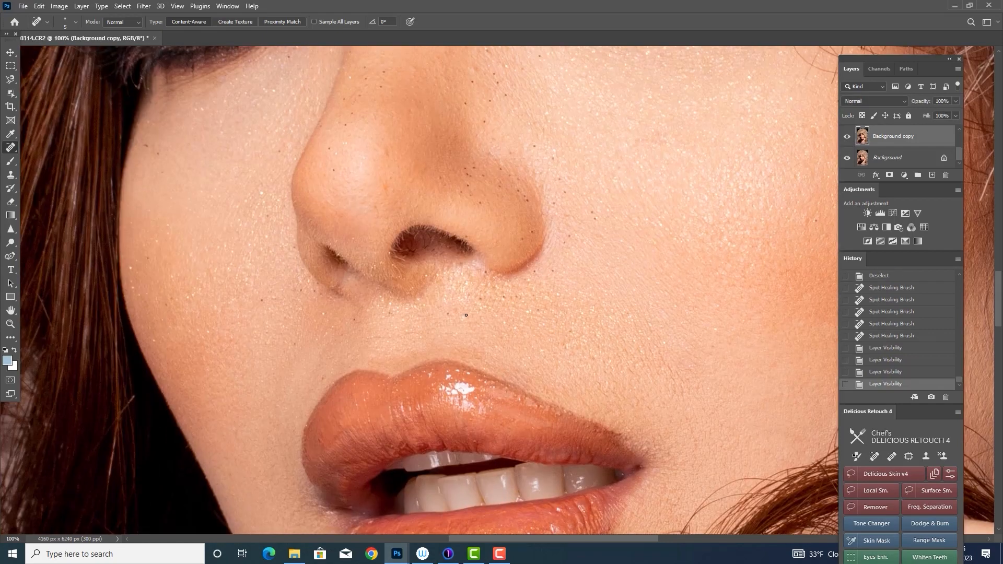
Step: Heal the dark specks on the skin between the nose and the upper lip with the Spot Healing Brush
left_click(464, 317)
left_click(448, 314)
left_click(487, 298)
left_click(480, 298)
left_click(473, 297)
left_click(504, 296)
left_click(518, 297)
left_click(547, 311)
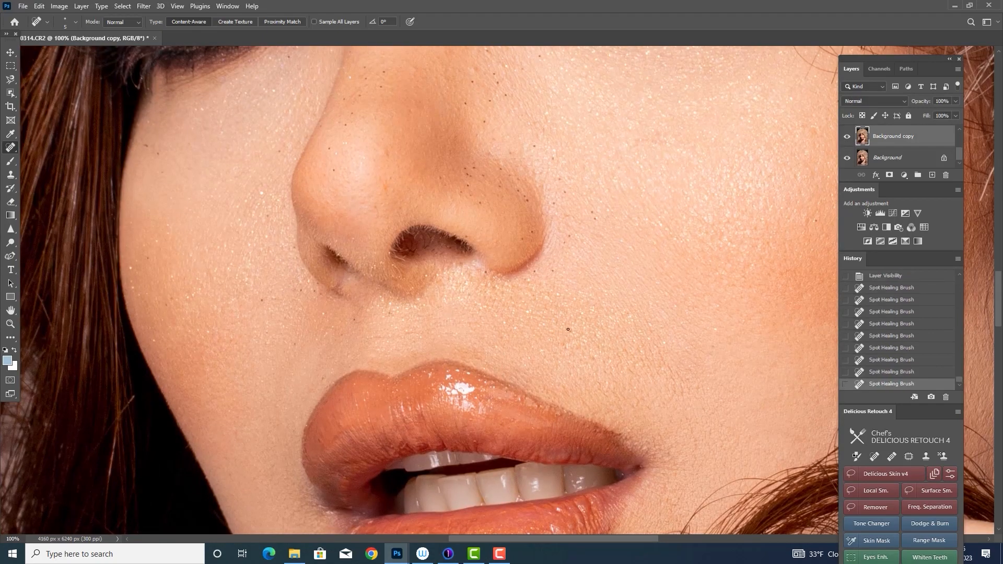
left_click(568, 329)
Step: Heal the dark specks on the nostril wing, below the nose and beside the upper lip with the Spot Healing Brush
left_click(528, 201)
left_click(480, 202)
left_click(354, 318)
left_click_drag(375, 266, 370, 267)
left_click_drag(308, 287, 308, 287)
left_click_drag(327, 386, 327, 385)
Step: Heal the specks on the cheek beside the dark hair and on the far side of the nose
left_click(168, 304)
left_click_drag(133, 290, 132, 281)
left_click_drag(129, 265, 134, 284)
left_click(266, 215)
left_click_drag(342, 260, 342, 259)
Step: Heal the cluster of dark specks on the side of the nose above the large nostril
left_click(465, 168)
left_click_drag(473, 167, 476, 168)
left_click(500, 169)
left_click(518, 179)
left_click(500, 133)
Step: Heal the specks along the edge of the nose bridge, on the cheek under the eye and beside the small nostril
scroll(517, 209, "up", 4)
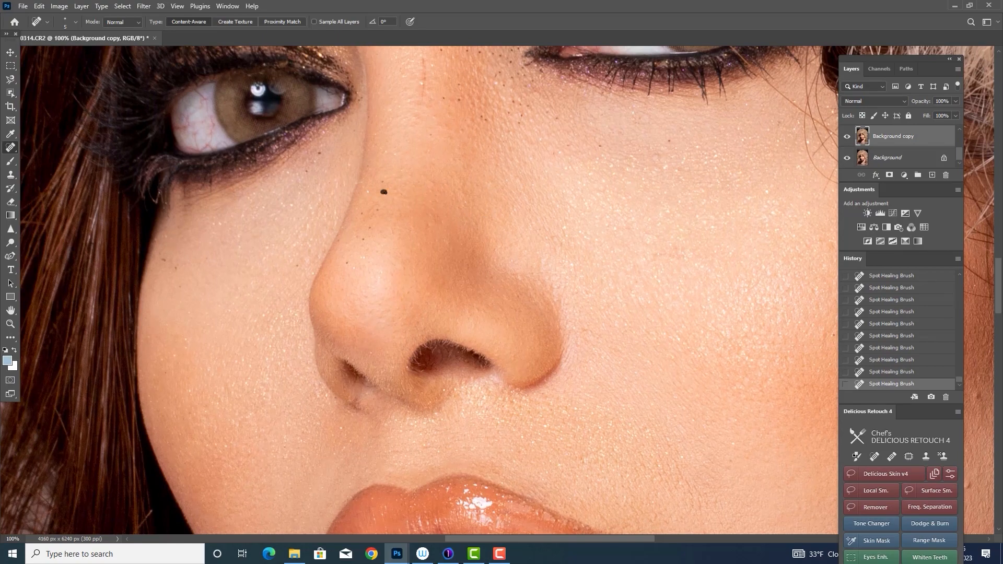
left_click(377, 202)
left_click(346, 264)
left_click(372, 209)
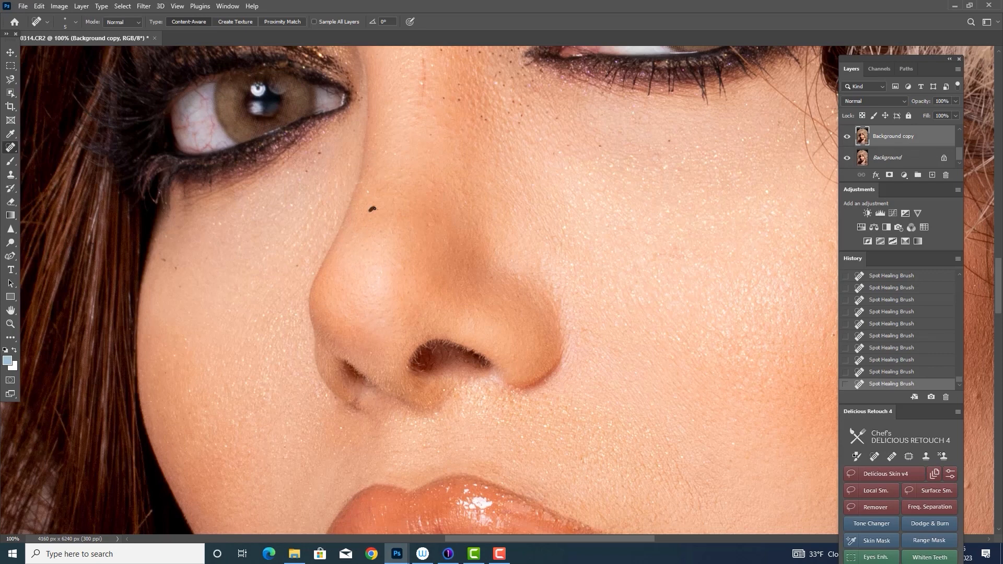
left_click(302, 257)
left_click(308, 172)
left_click(358, 398)
left_click(363, 396)
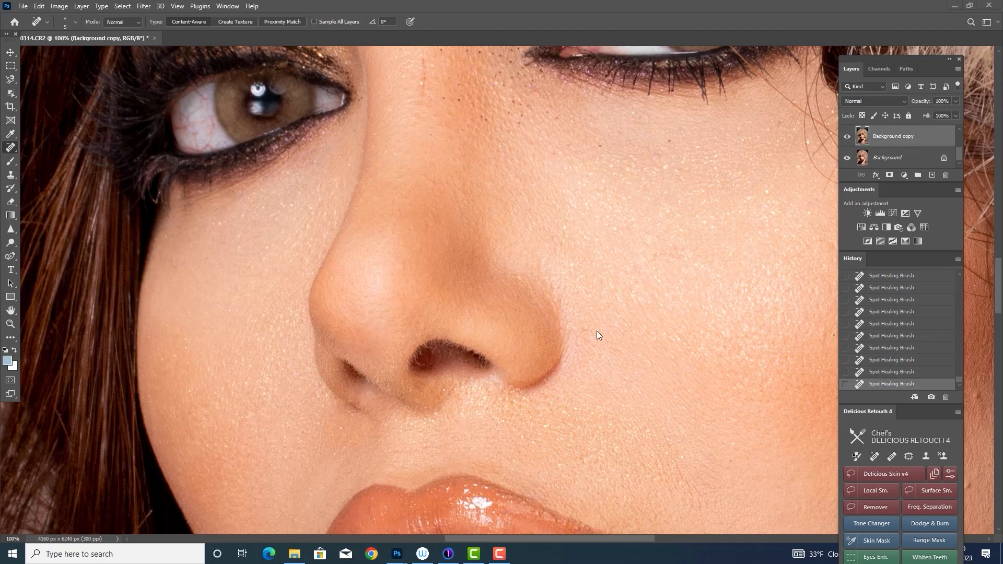
Step: Remove the reddish line and dark specks along the nose bridge between the eyes with the Spot Healing Brush
scroll(595, 334, "up", 3)
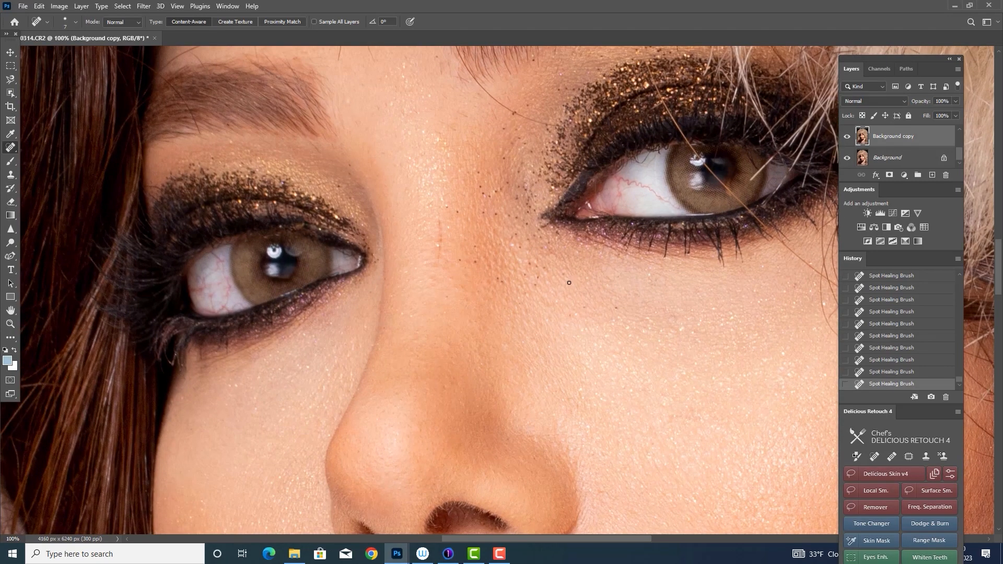
left_click_drag(441, 220, 438, 265)
left_click(459, 260)
left_click_drag(440, 219, 437, 264)
left_click(458, 210)
left_click(447, 205)
left_click_drag(444, 202, 489, 197)
left_click_drag(496, 192, 493, 192)
left_click(528, 265)
mouse_move(538, 267)
left_mouse_down()
mouse_move(538, 292)
mouse_move(488, 279)
left_mouse_up()
Step: Heal the fallen glitter specks near the inner corner of the eye by the fur, and remove the stray hairs at that eyebrow's inner end
scroll(553, 271, "up", 2)
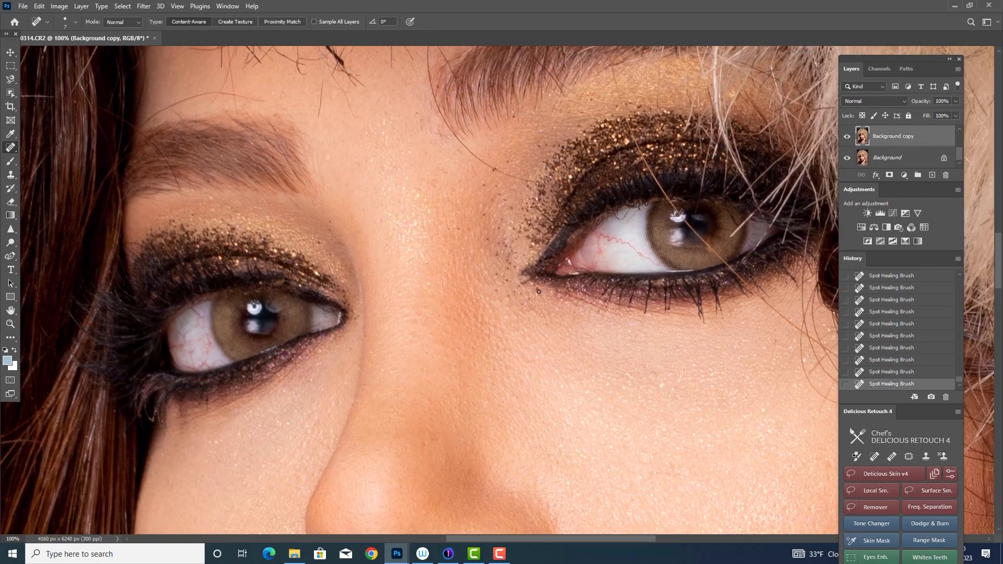
left_click_drag(511, 295, 508, 253)
left_click(505, 247)
scroll(479, 271, "up", 2)
left_click(461, 278)
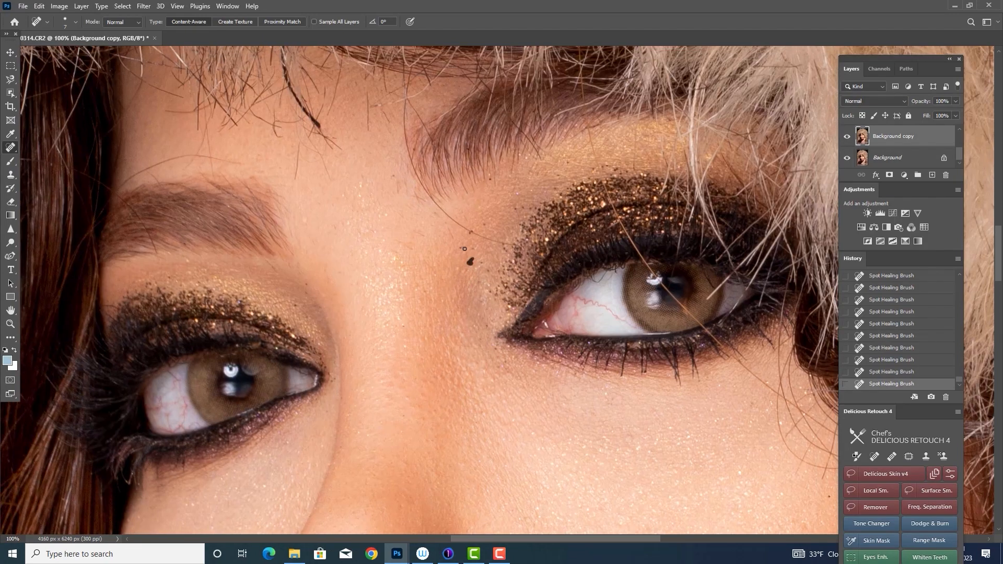
mouse_move(514, 245)
left_mouse_down()
mouse_move(465, 229)
mouse_move(435, 203)
left_mouse_up()
left_click_drag(408, 154, 405, 91)
Step: Remove the red veins from the whites of both eyes with the Spot Healing Brush
mouse_move(628, 323)
left_mouse_down()
mouse_move(572, 296)
mouse_move(572, 326)
mouse_move(606, 275)
left_mouse_up()
left_click_drag(325, 324, 428, 255)
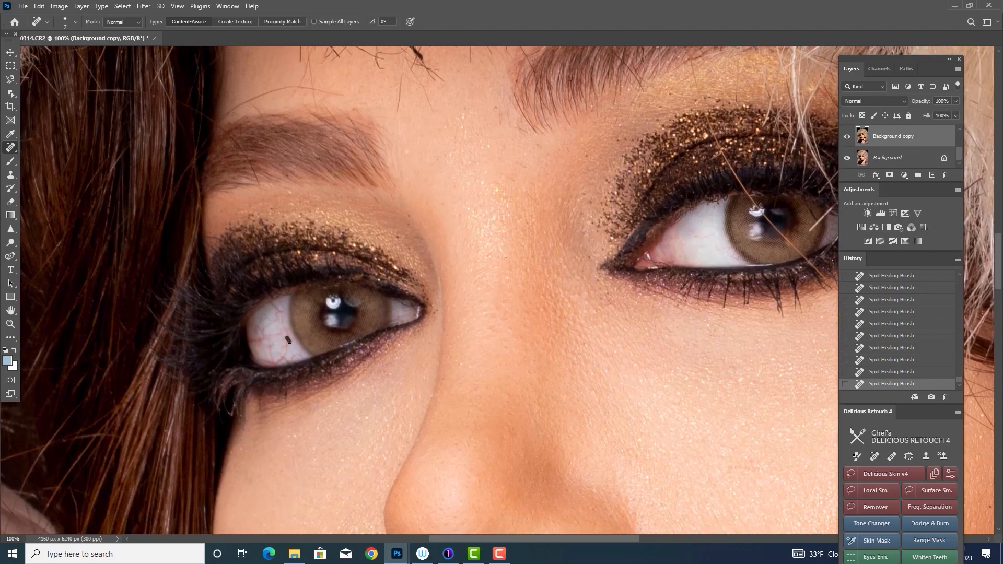
mouse_move(285, 329)
left_mouse_down()
mouse_move(277, 361)
mouse_move(251, 341)
mouse_move(282, 312)
mouse_move(274, 306)
mouse_move(270, 355)
left_mouse_up()
left_click_drag(277, 358, 265, 361)
Step: Remove the long stray hair crossing the cheek, iris and eyelid of the eye beside the fur hood
left_click_drag(674, 388, 568, 263)
left_click_drag(557, 331, 464, 444)
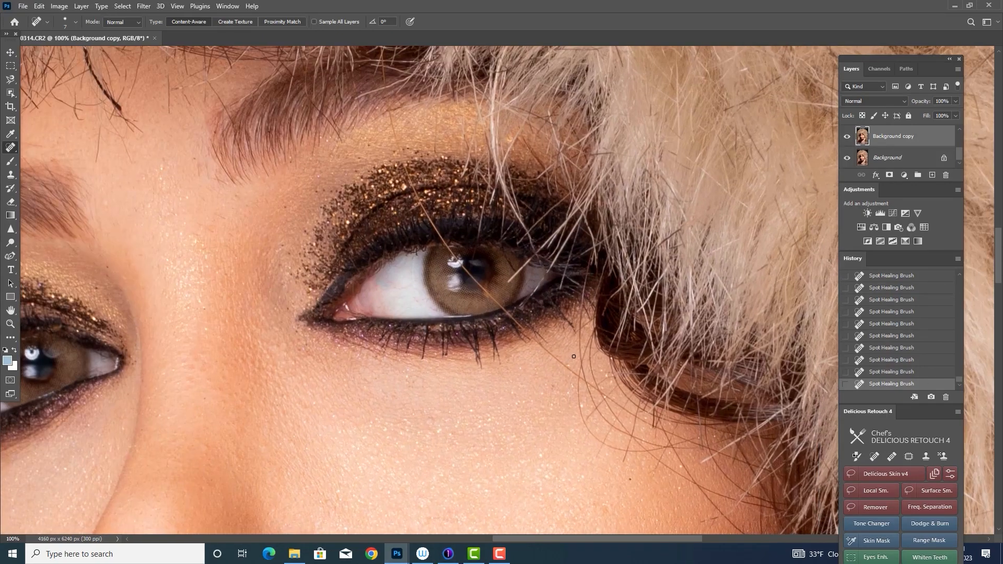
key("ctrl+plus")
mouse_move(567, 388)
left_mouse_down()
mouse_move(631, 441)
mouse_move(509, 331)
mouse_move(365, 154)
left_mouse_up()
mouse_move(420, 226)
left_mouse_down()
mouse_move(429, 240)
mouse_move(361, 187)
mouse_move(324, 91)
left_mouse_up()
scroll(425, 245, "up", 2)
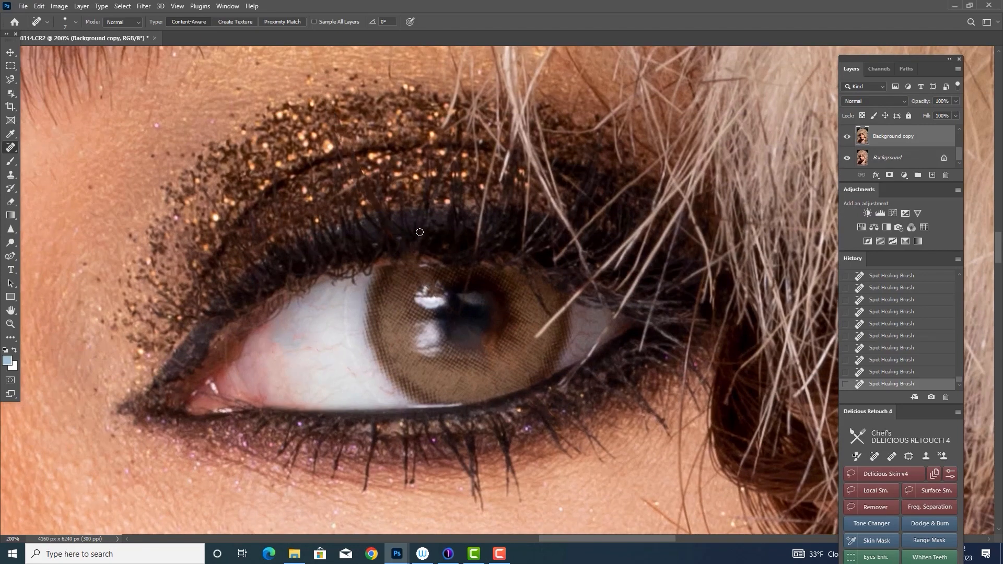
Step: Patch the leftover marks in the glitter eyeshadow and on the upper iris with the Patch Tool
right_click(10, 147)
left_click(45, 168)
mouse_move(330, 164)
left_mouse_down()
mouse_move(365, 188)
mouse_move(356, 215)
mouse_move(453, 188)
left_mouse_up()
key("ctrl+d")
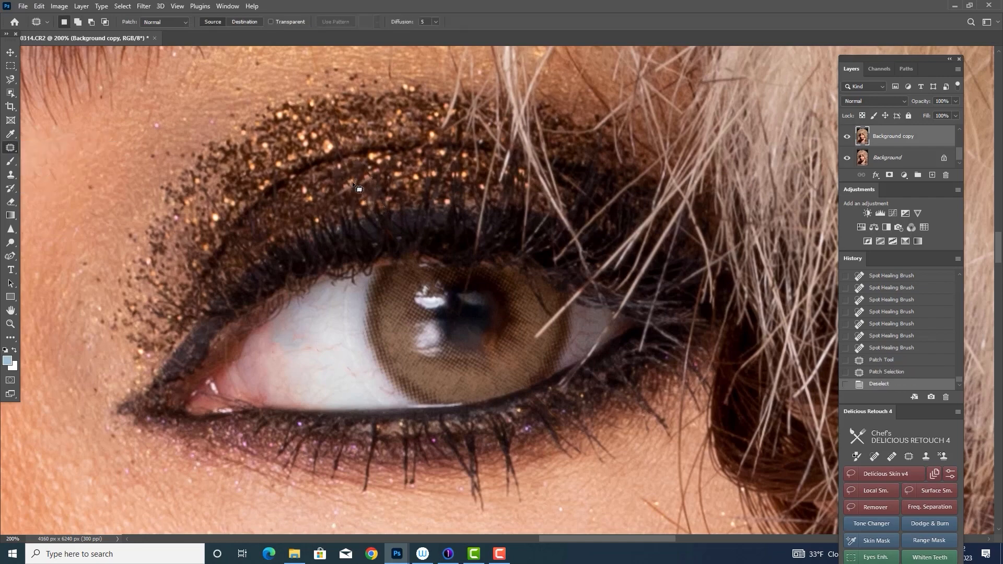
mouse_move(380, 170)
left_mouse_down()
mouse_move(384, 191)
mouse_move(397, 196)
left_mouse_up()
key("ctrl+d")
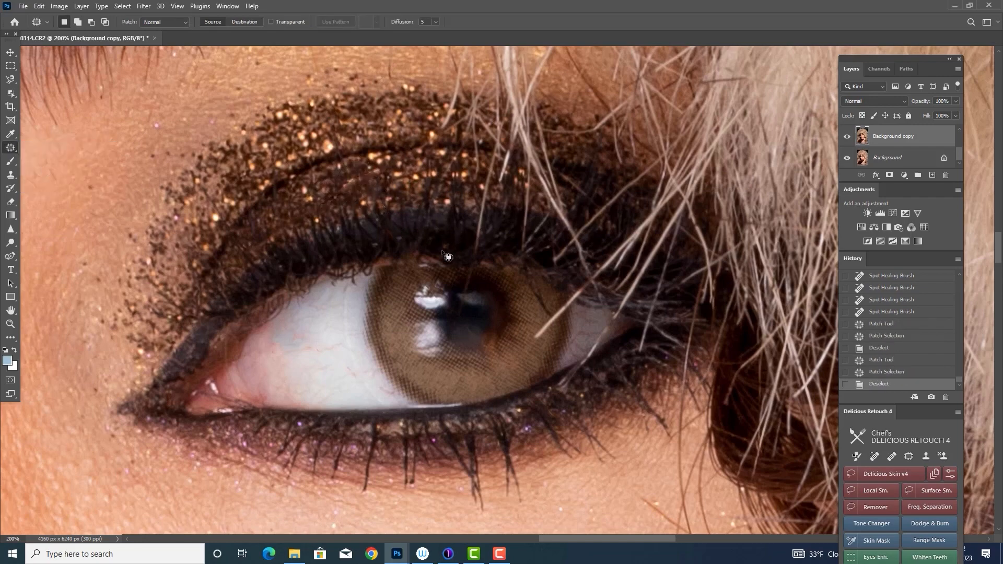
mouse_move(417, 270)
left_mouse_down()
mouse_move(408, 277)
mouse_move(414, 288)
mouse_move(453, 316)
left_mouse_up()
key("ctrl+d")
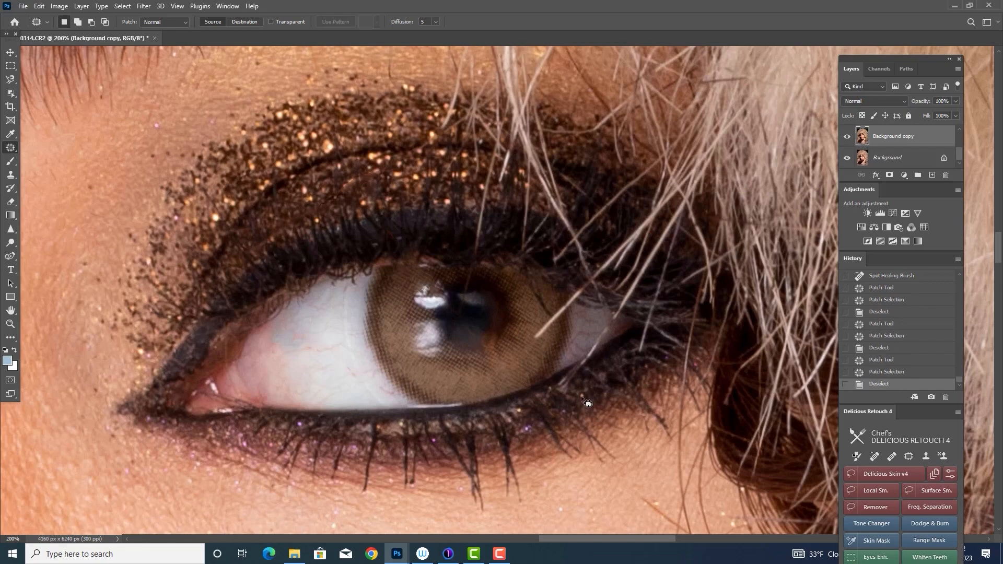
Step: Remove the fur strand over the iris and the marks on the outer white of the eye with the Spot Healing Brush
key("ctrl+minus")
key("ctrl+plus")
right_click(13, 152)
left_click(36, 148)
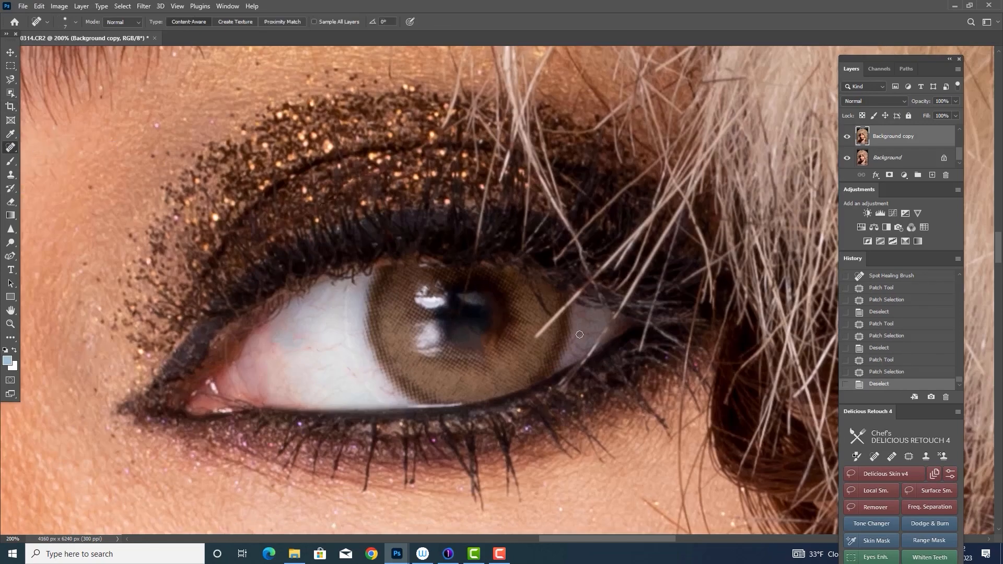
left_click_drag(578, 294, 538, 335)
mouse_move(598, 339)
left_mouse_down()
mouse_move(609, 323)
mouse_move(568, 383)
left_mouse_up()
left_click_drag(573, 372, 560, 387)
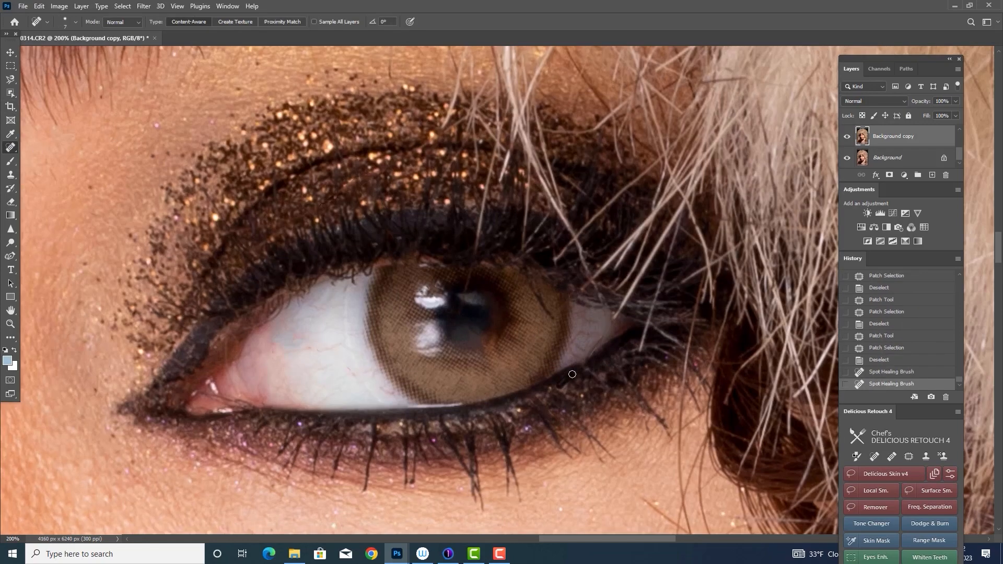
left_click(596, 342)
left_click(613, 319)
Step: Heal the light strand across the upper lashes and the hairs at the eye's outer corner
left_click_drag(469, 277, 472, 263)
mouse_move(480, 228)
left_mouse_down()
mouse_move(473, 256)
mouse_move(492, 175)
left_mouse_up()
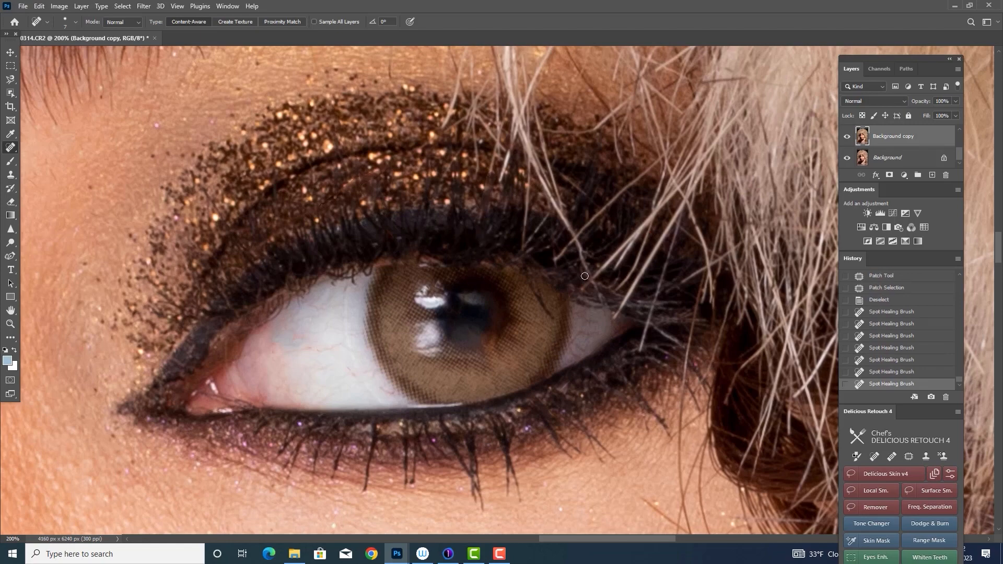
left_click_drag(638, 353, 649, 322)
Step: Heal the remaining specks on the cheek between the eye and the hand
key("ctrl+minus")
key("ctrl+minus")
key("ctrl+minus")
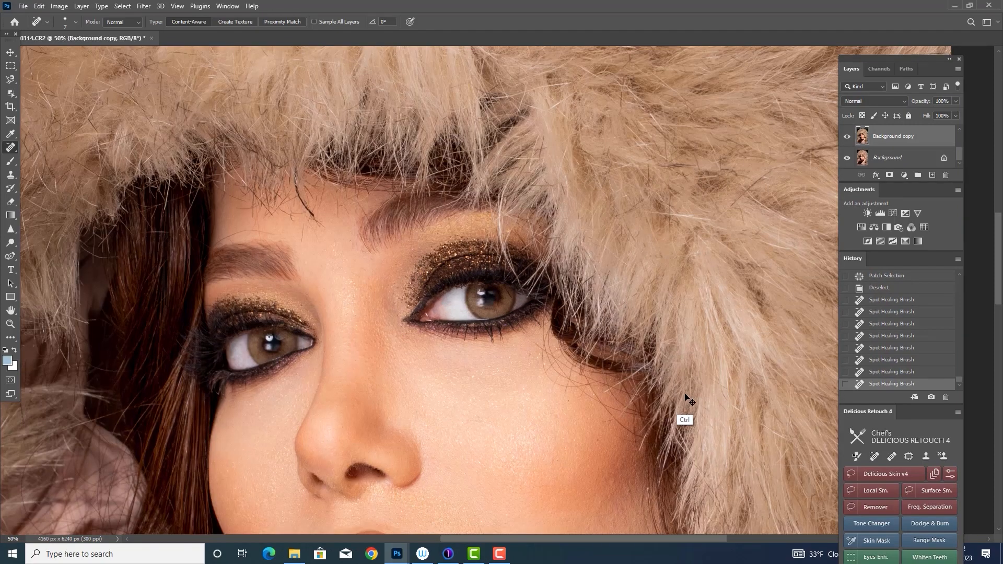
scroll(686, 402, "down", 5)
left_click(639, 314)
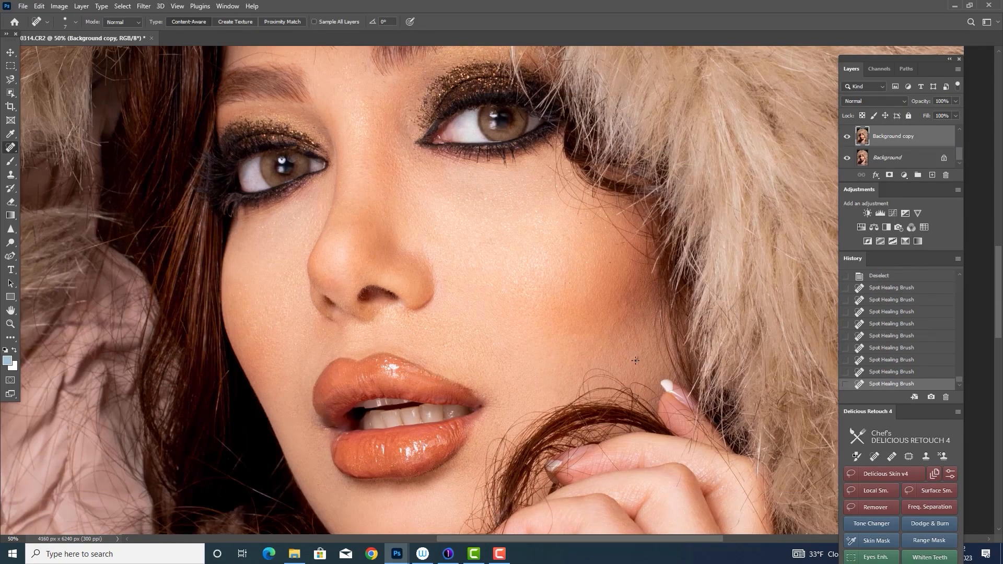
left_click(637, 360)
Step: Compare the whole face and the mouth close-up with the original by toggling the Background copy layer's visibility
left_click(846, 137)
left_click(846, 137)
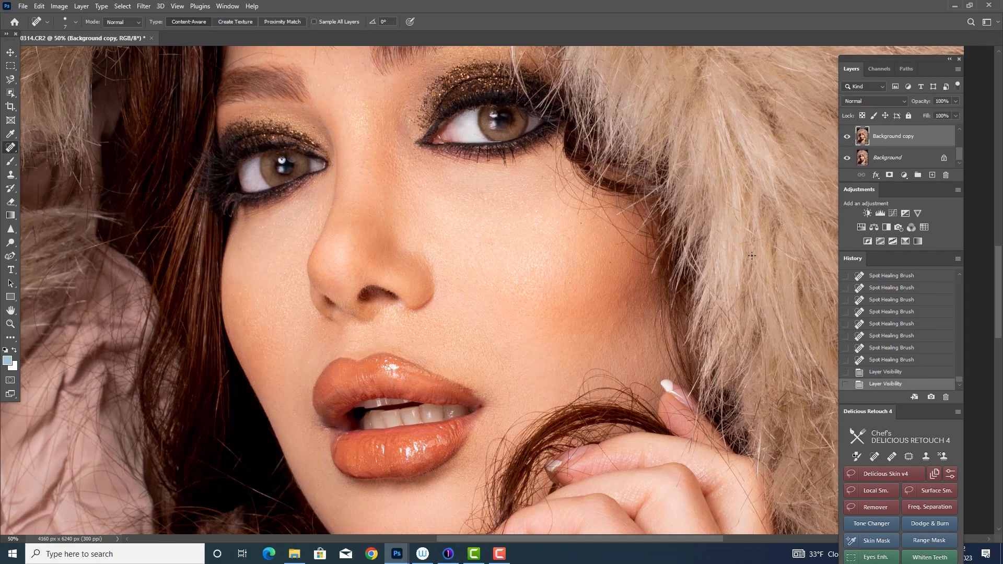
key("ctrl+plus")
left_click_drag(725, 344, 786, 213)
key("ctrl+plus")
left_click(846, 137)
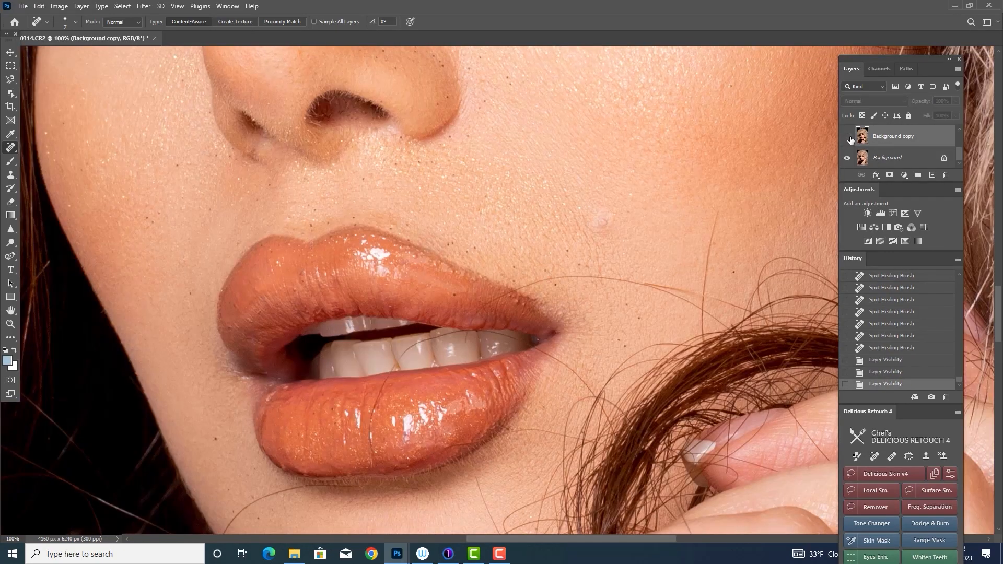
left_click(846, 137)
Step: Refine the upper lip's edge toward the mouth corner near the hand using a smaller Clone Stamp brush
key("s")
key("bracketleft")
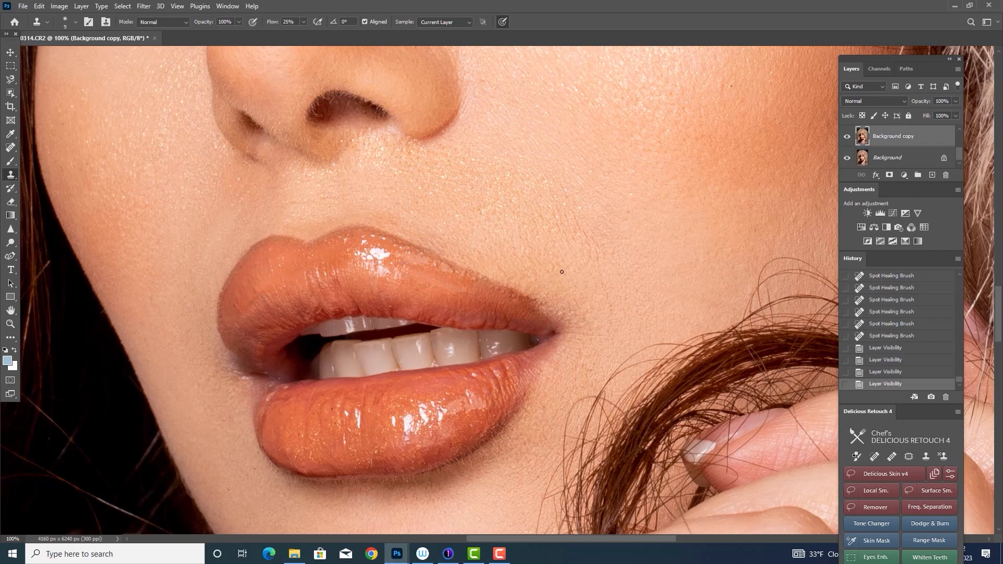
left_click(578, 306, "alt")
mouse_move(573, 328)
left_mouse_down()
mouse_move(574, 316)
mouse_move(509, 287)
left_mouse_up()
left_click_drag(573, 316, 532, 278)
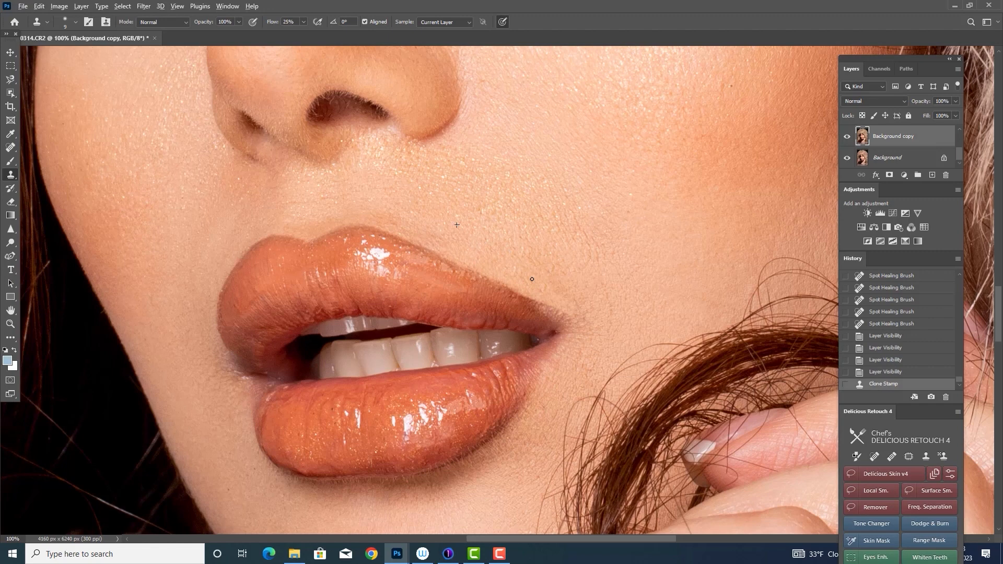
mouse_move(532, 278)
left_mouse_down()
mouse_move(577, 294)
mouse_move(534, 299)
mouse_move(577, 317)
left_mouse_up()
left_click(576, 281, "alt")
left_click(516, 308, "alt")
left_click(537, 267, "alt")
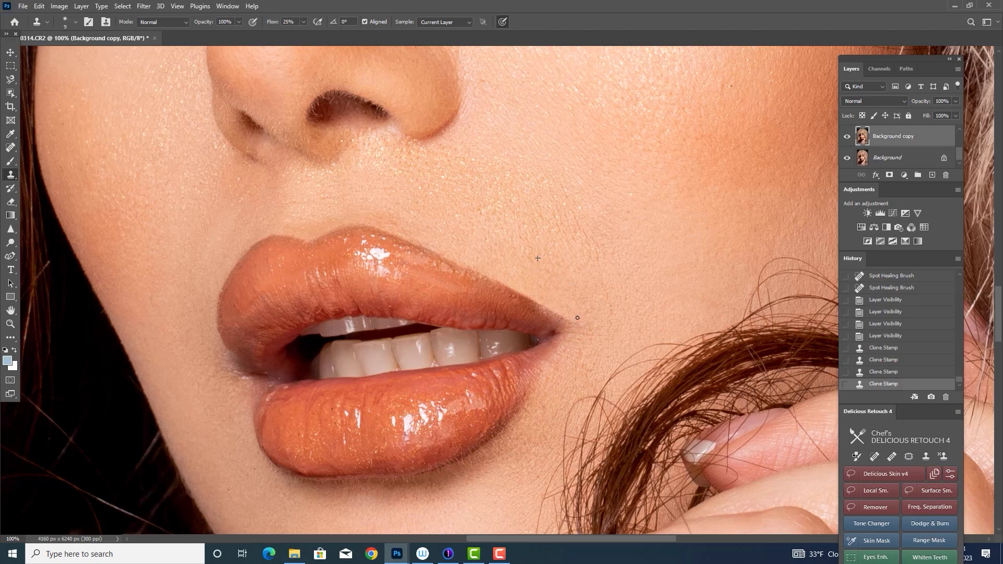
left_click_drag(577, 317, 578, 318)
Step: Compare the lip edit with the original by toggling the Background copy layer, and save the document as a PSD file
left_click(846, 136)
left_click(847, 137)
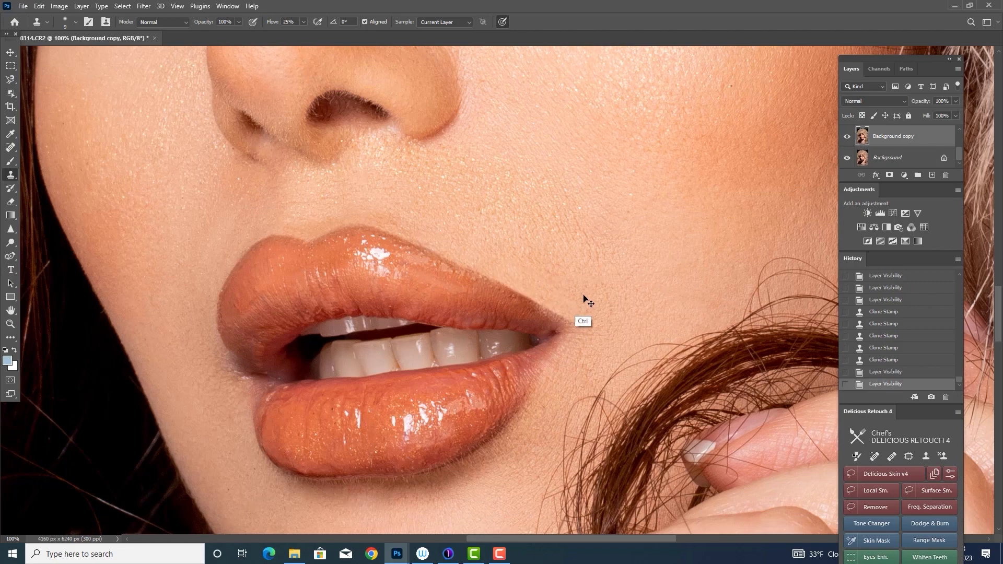
key("ctrl+s")
left_click(660, 485)
Step: Clone skin and lip texture around the mouth corner near the hand to extend the lower lip up to it
left_click_drag(425, 240, 470, 265)
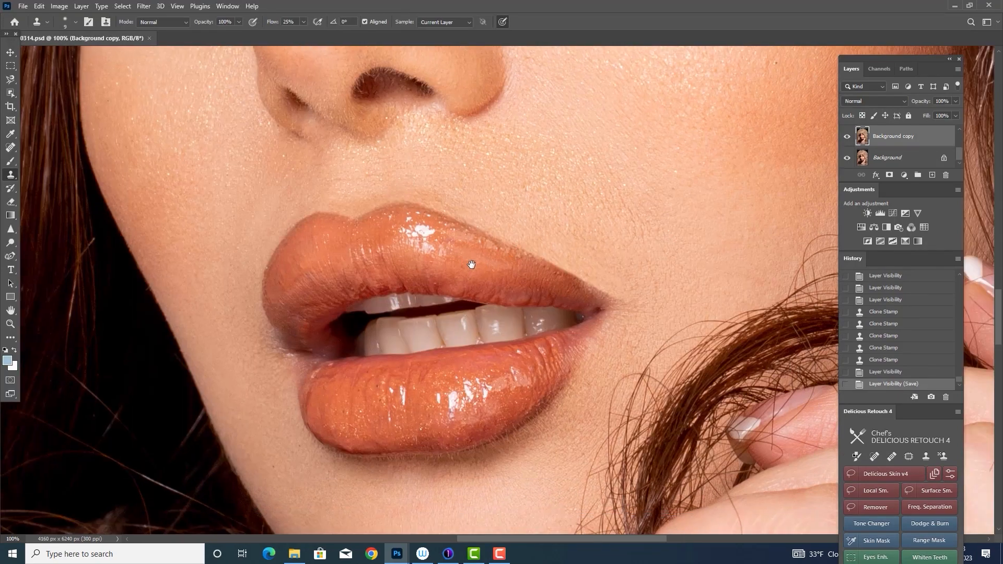
left_click(636, 319, "alt")
mouse_move(629, 285)
left_mouse_down()
mouse_move(602, 339)
mouse_move(603, 330)
mouse_move(588, 336)
left_mouse_up()
left_click(558, 360, "alt")
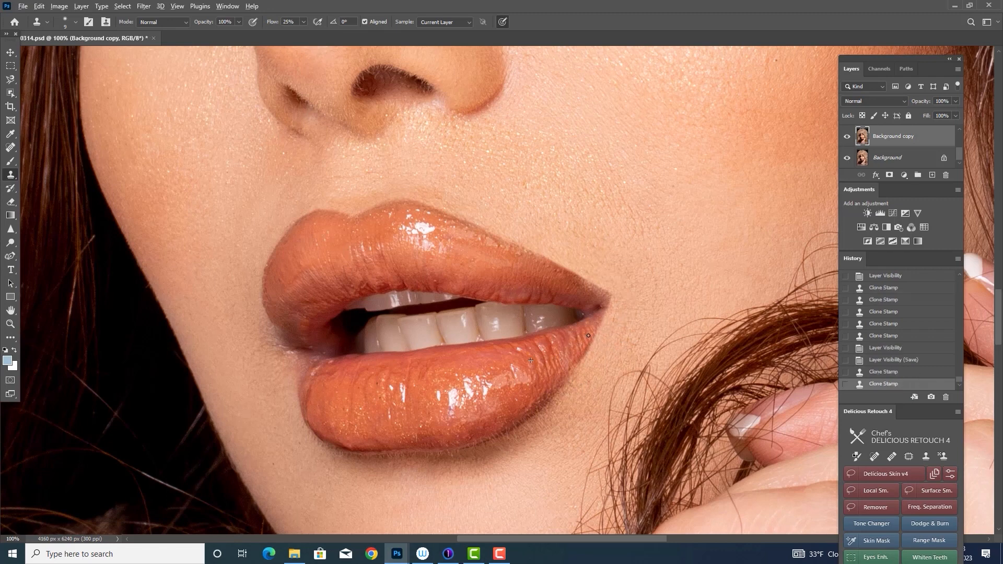
mouse_move(588, 335)
left_mouse_down()
mouse_move(558, 395)
mouse_move(523, 410)
mouse_move(590, 353)
left_mouse_up()
Step: Build out and smooth the lower lip's outer edge below that mouth corner with the Clone Stamp
left_click(556, 374, "alt")
left_click(542, 405, "alt")
left_click(520, 412, "alt")
left_click(560, 386, "alt")
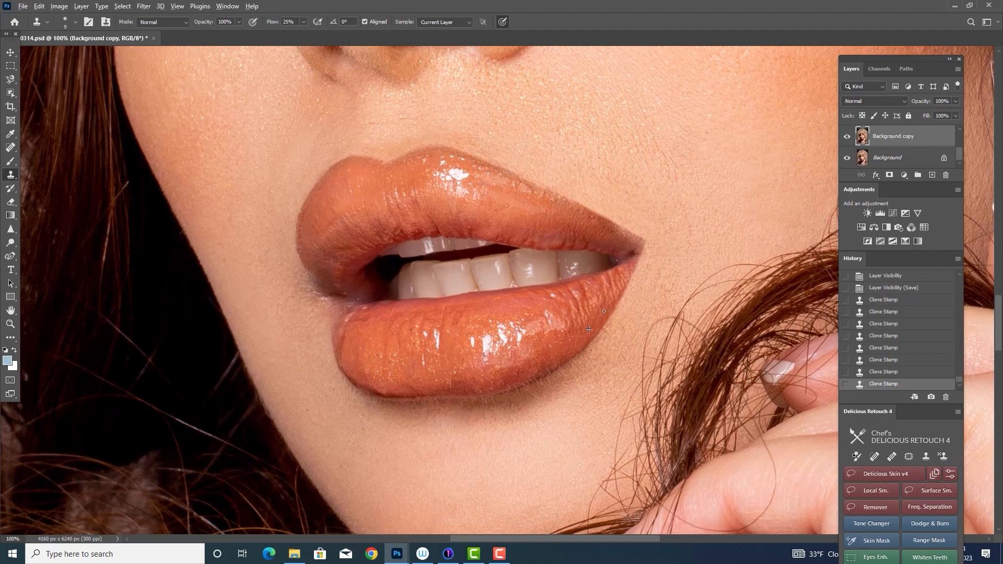
left_click_drag(603, 311, 615, 288)
Step: Clone clean skin over the discoloured patch at the mouth corner on the dark-hair side to sharpen the lip outlines
left_click(358, 347, "alt")
left_click(361, 345, "alt")
left_click_drag(345, 332, 359, 314)
left_click_drag(410, 343, 452, 402)
left_click(362, 400, "alt")
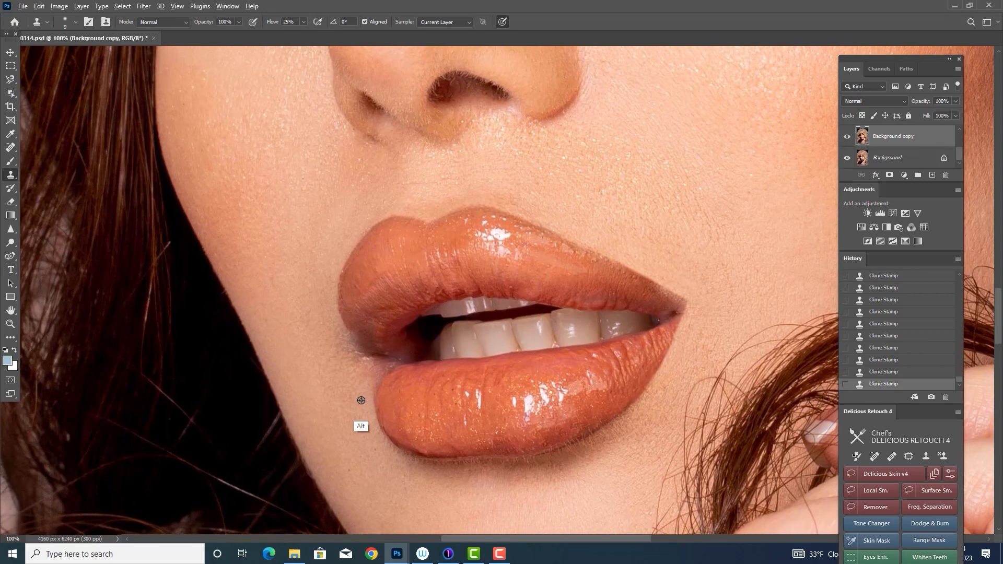
left_click_drag(381, 377, 362, 364)
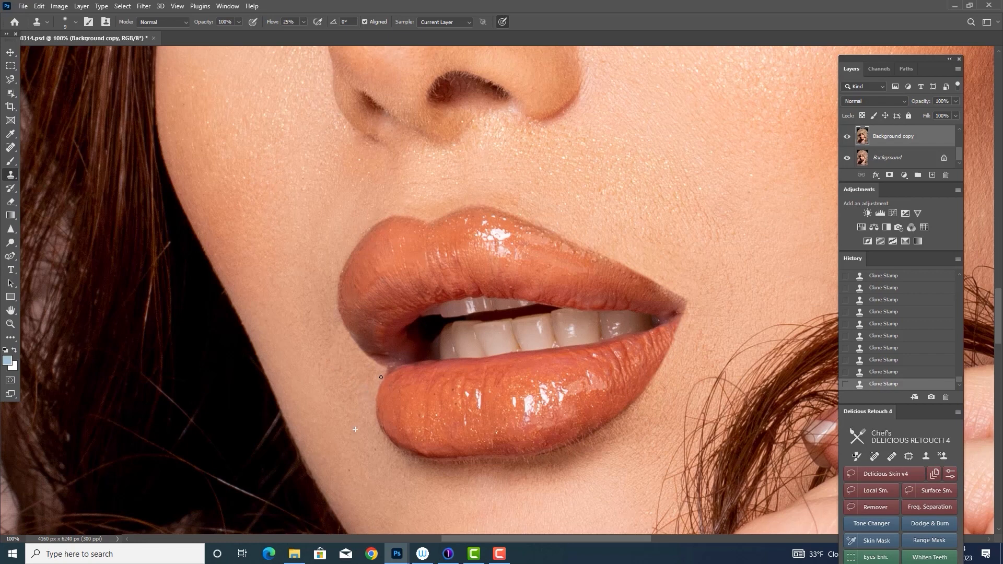
left_click(391, 365, "alt")
left_click_drag(385, 366, 384, 365)
Step: Compare the reshaped lips with the original via the Background copy layer's visibility, and examine them within the whole portrait
left_click(846, 137)
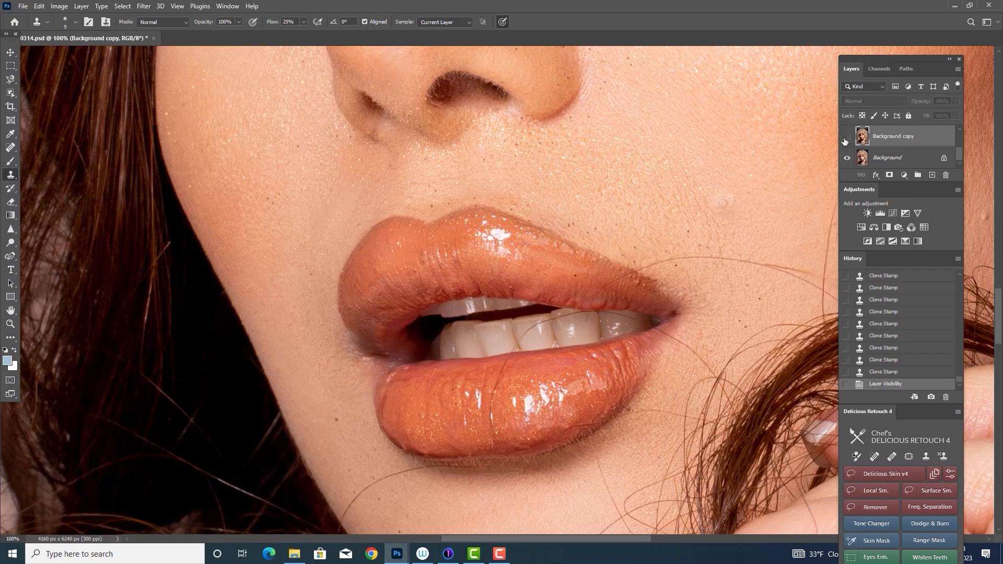
left_click(846, 138)
key("ctrl+minus")
key("ctrl+minus")
key("ctrl+minus")
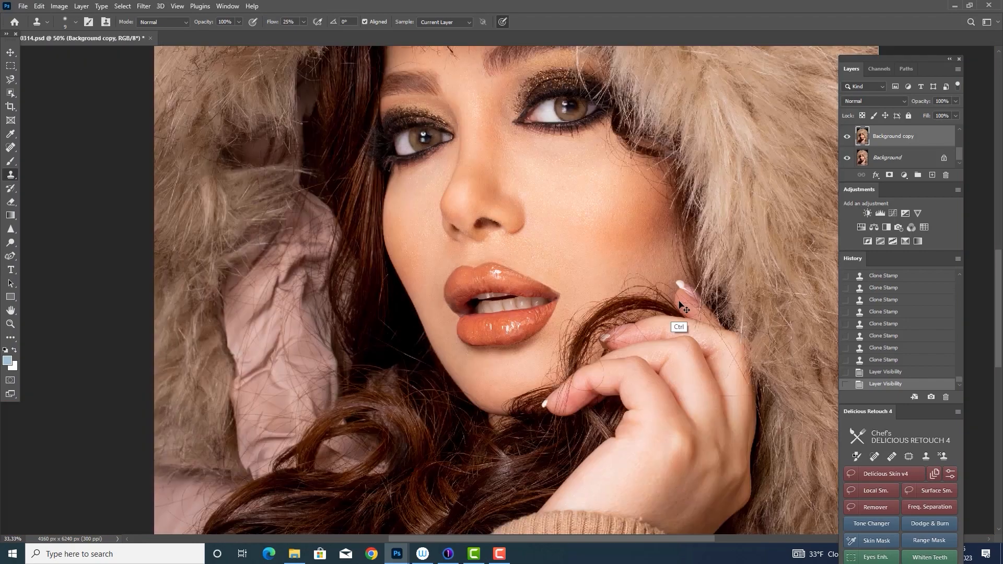
key("ctrl+plus")
key("ctrl+plus")
key("ctrl+plus")
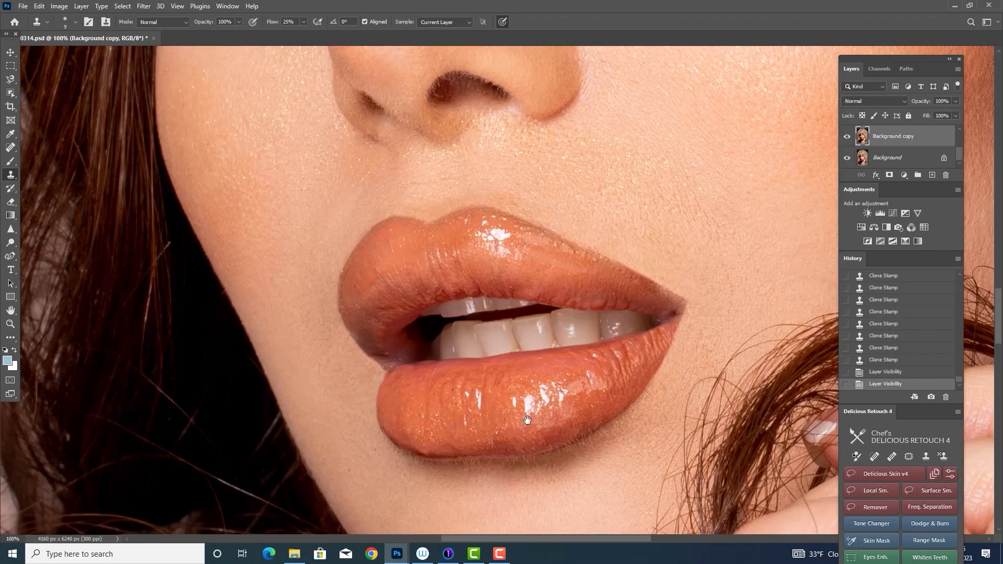
Step: Clean the upper lip's outline along the peak on the dark-hair side by cloning nearby lip and skin texture
left_click_drag(469, 385, 479, 341)
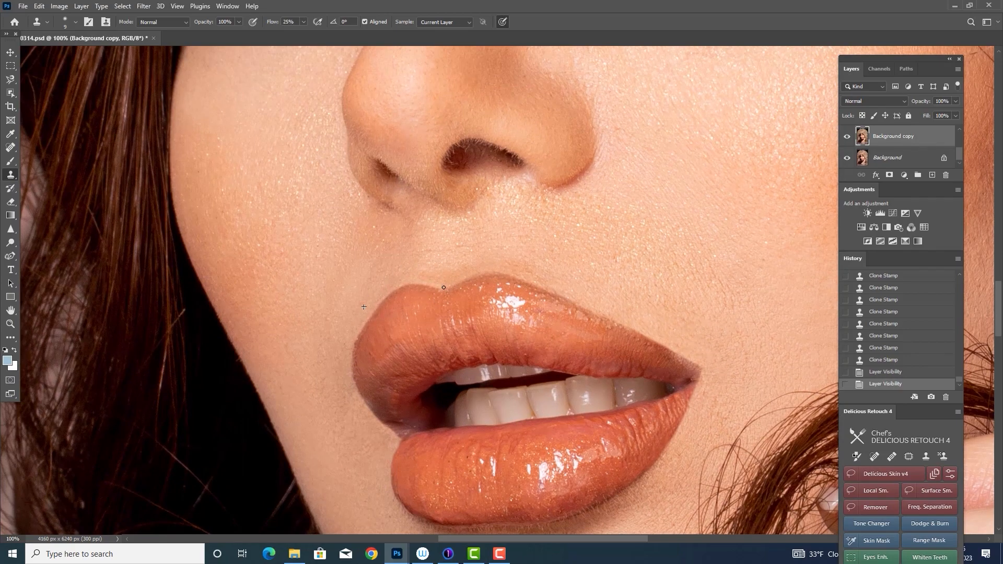
left_click(443, 288)
left_click(372, 326)
key("ctrl+z")
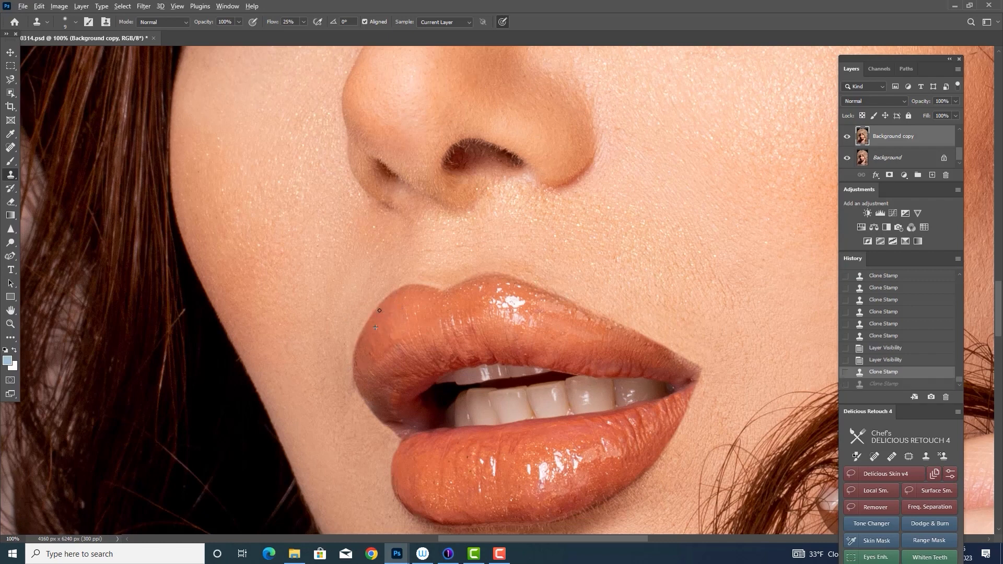
left_click(416, 292, "alt")
left_click(424, 288)
left_click(428, 289)
left_click(425, 292, "alt")
left_click(420, 288)
left_click(425, 293, "alt")
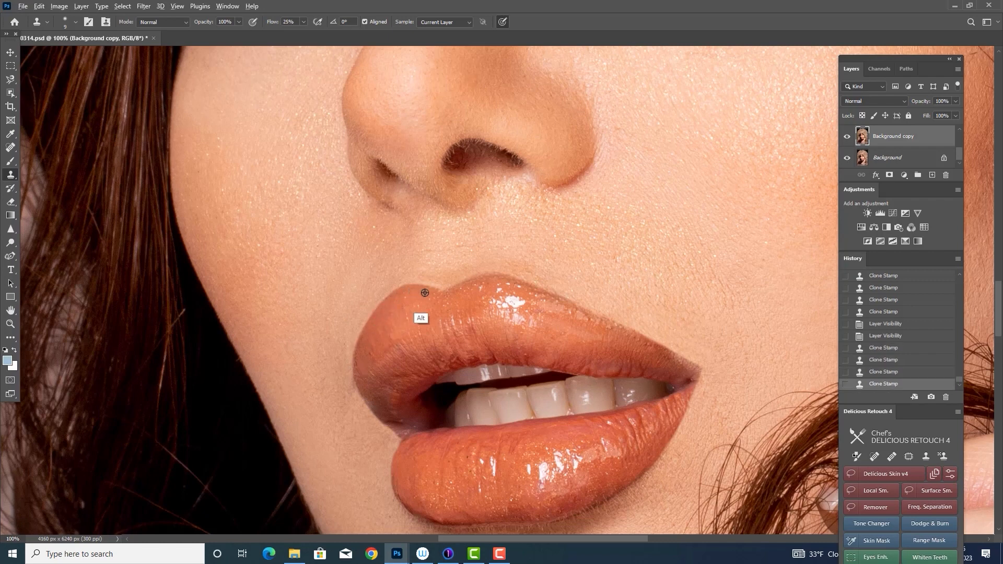
left_click(412, 273, "alt")
left_click(416, 281)
Step: Refine the lip outline through the cupid's bow dip and up toward the glossier peak with the Clone Stamp
left_click(441, 298, "alt")
left_click(445, 291)
left_click(448, 293)
left_click(444, 299, "alt")
left_click_drag(444, 291, 479, 279)
left_click(473, 282)
key("ctrl+z")
key("ctrl+z")
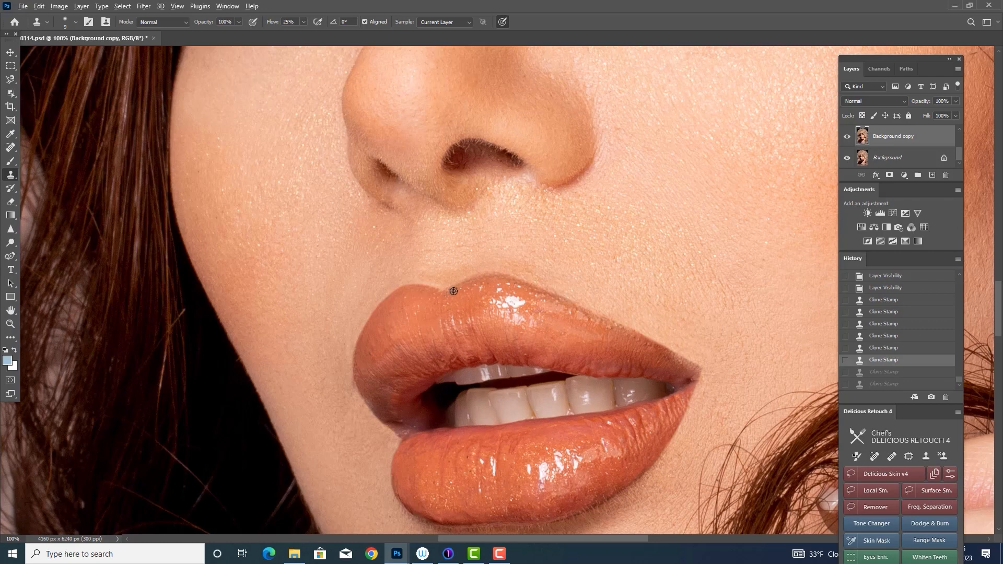
left_click_drag(454, 291, 474, 283)
left_click(484, 290, "alt")
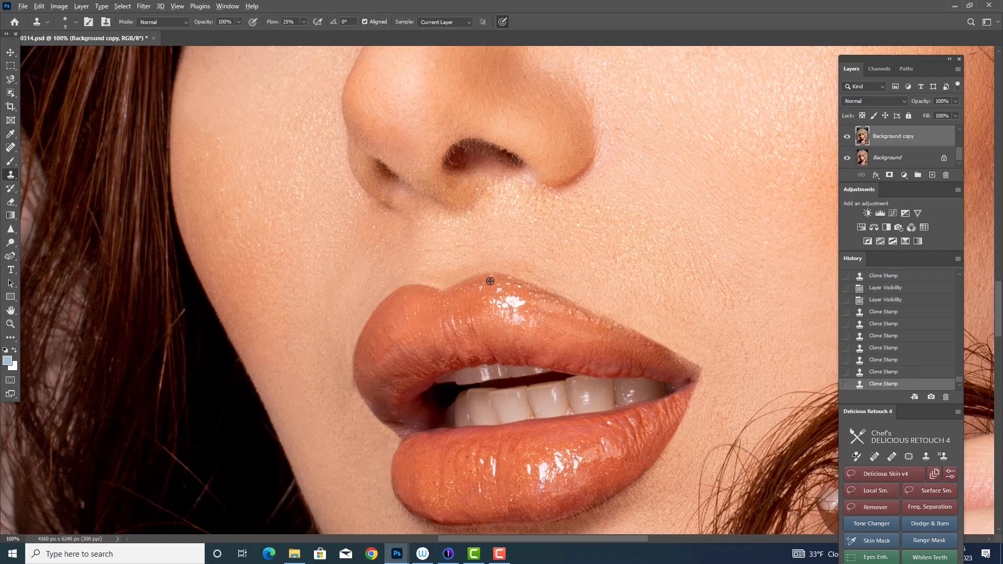
Step: Define the crest of the upper lip's glossier peak by cloning lip texture along its edge
left_click(512, 290, "alt")
left_click(491, 284, "alt")
left_click(491, 280)
left_click(493, 281)
left_click_drag(536, 271, 477, 274)
key("ctrl+z")
key("ctrl+z")
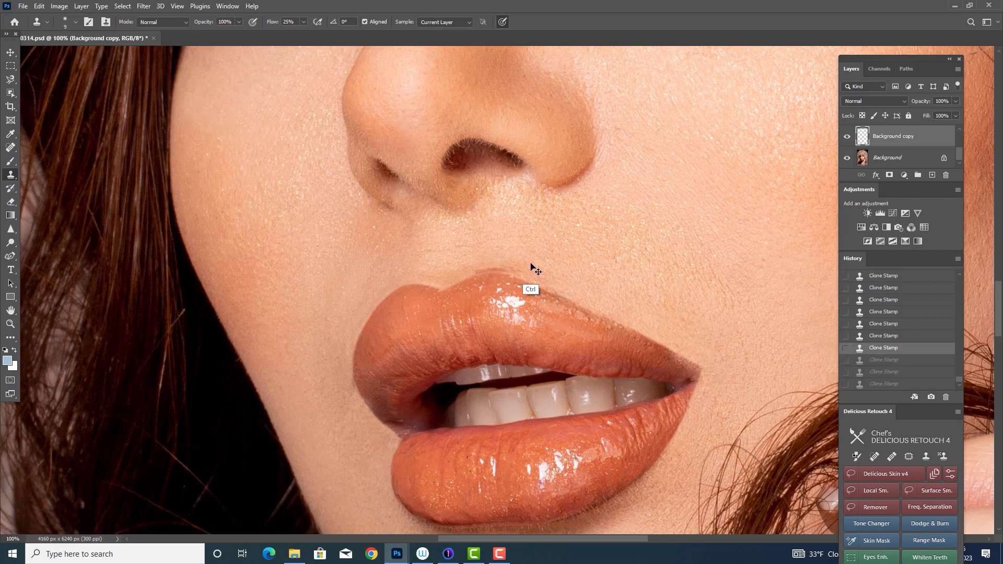
key("ctrl+shift+z")
key("ctrl+shift+z")
left_click(514, 258, "alt")
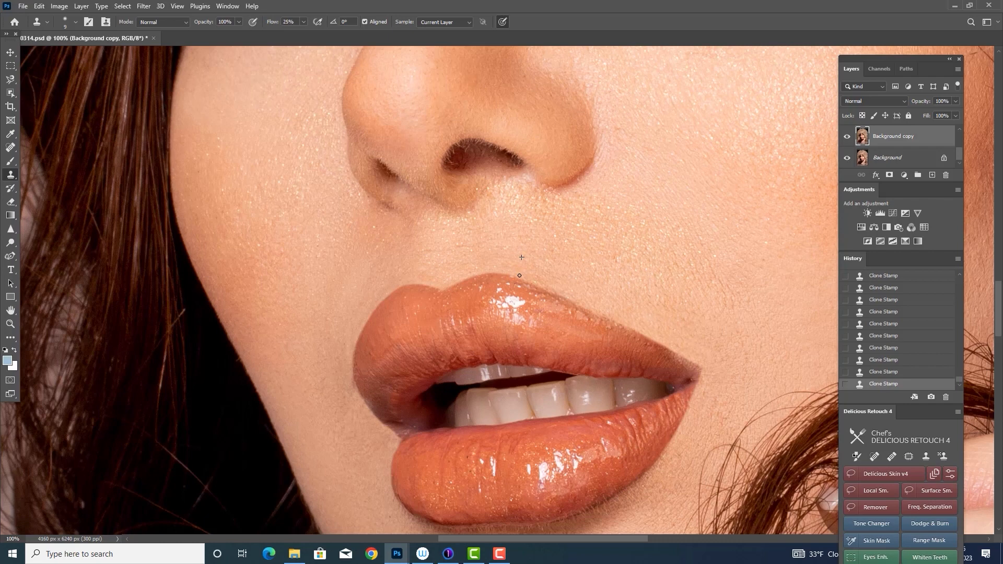
Step: Clone clean skin along the upper lip's sloping edge between the glossy peak and the mouth corner near the hand
scroll(624, 320, "down", 1)
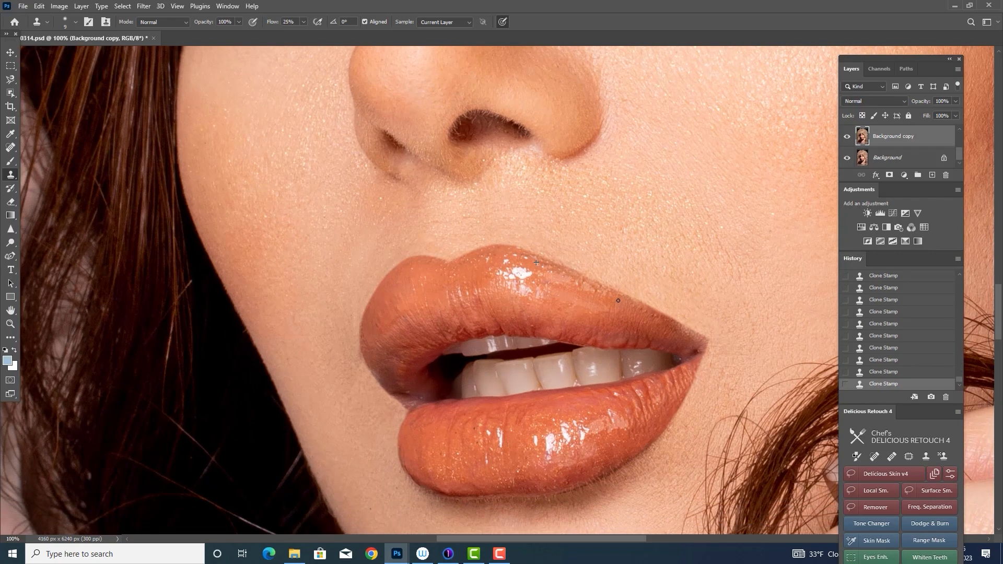
left_click(569, 256, "alt")
left_click_drag(565, 265, 567, 262)
left_click(590, 304, "alt")
Step: Patch the uneven spots around the upper lip's glossy peak with the Patch Tool, and compare the result with the original
left_click_drag(10, 148, 58, 172)
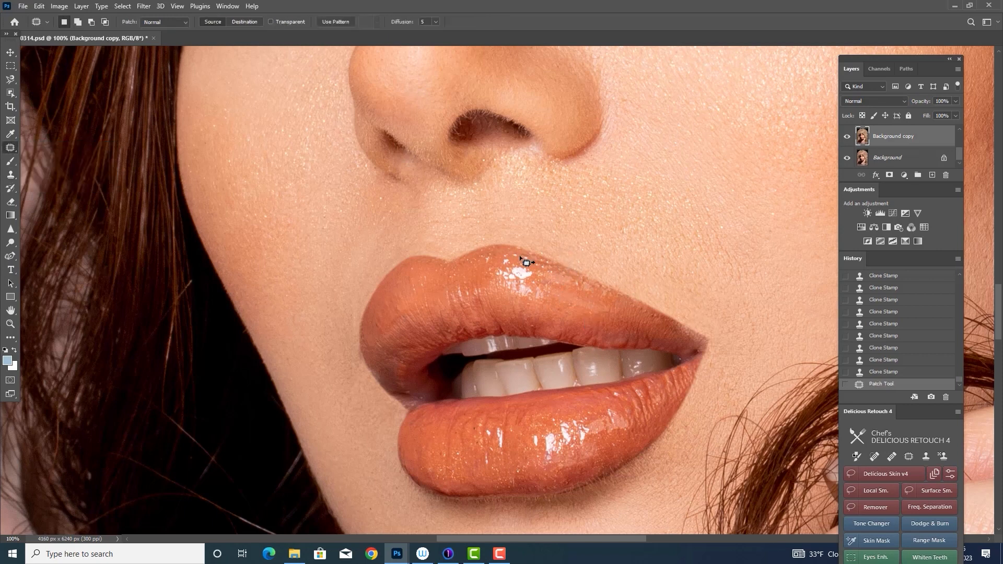
mouse_move(519, 256)
left_mouse_down()
mouse_move(477, 256)
mouse_move(472, 270)
left_mouse_up()
key("ctrl+d")
key("ctrl+d")
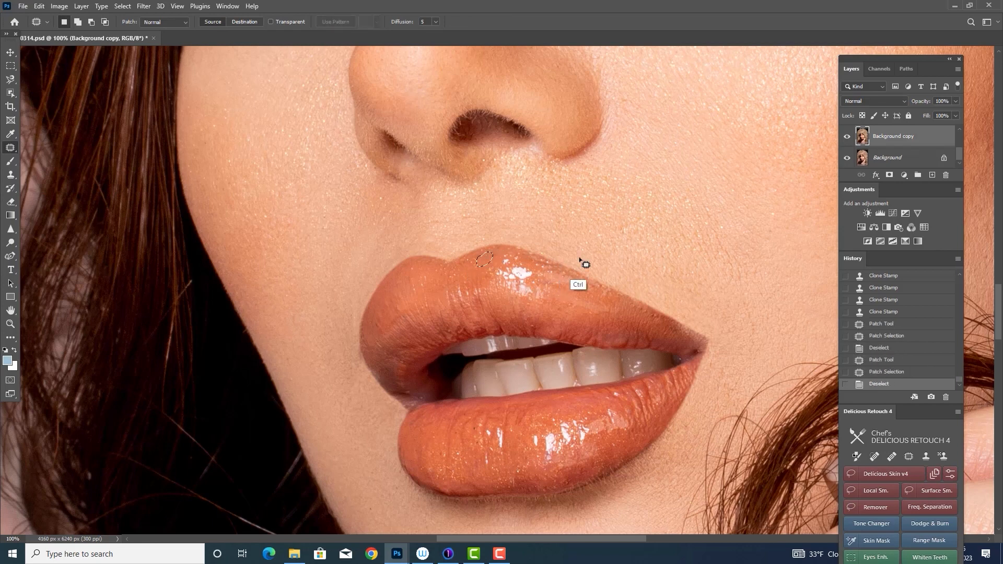
mouse_move(540, 266)
left_mouse_down()
mouse_move(600, 286)
mouse_move(544, 264)
left_mouse_up()
key("ctrl+d")
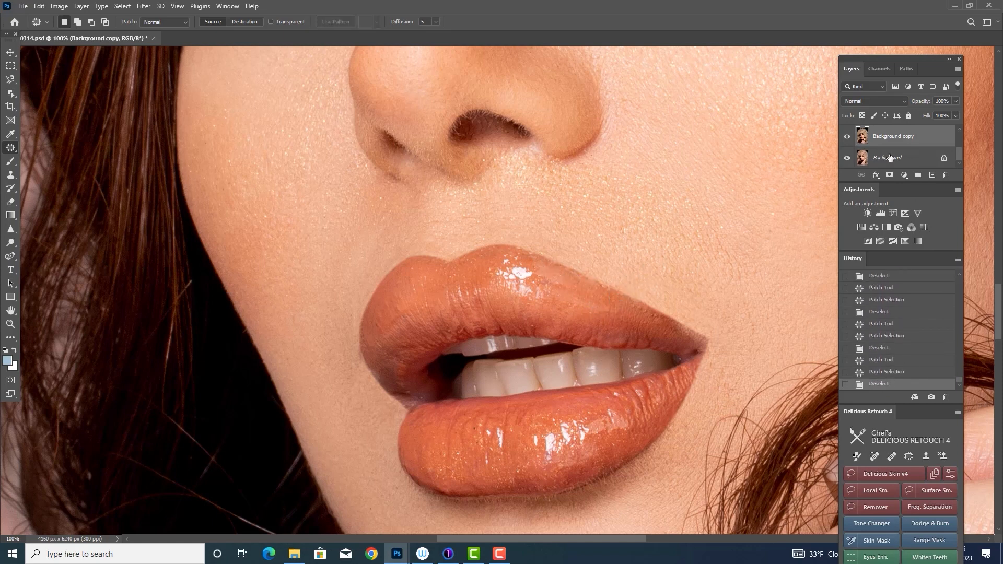
left_click(846, 137)
left_click(846, 137)
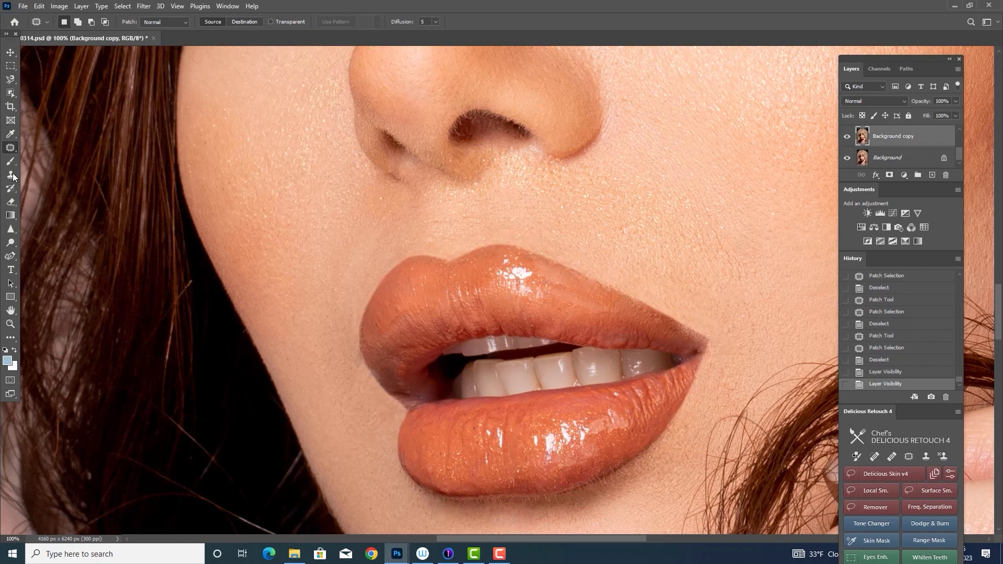
Step: Sharpen the mouth corner near the hand by cloning clean lip and skin texture over its dark, uneven spots
key("s")
left_click(701, 338)
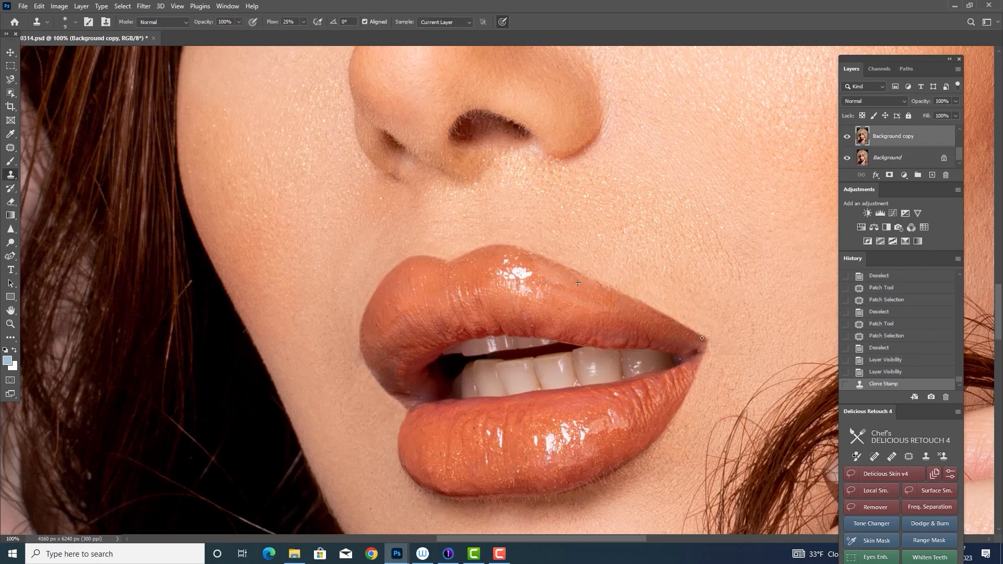
left_click(702, 338)
left_click(702, 339)
left_click(701, 338)
left_click(653, 292, "alt")
left_click(650, 302)
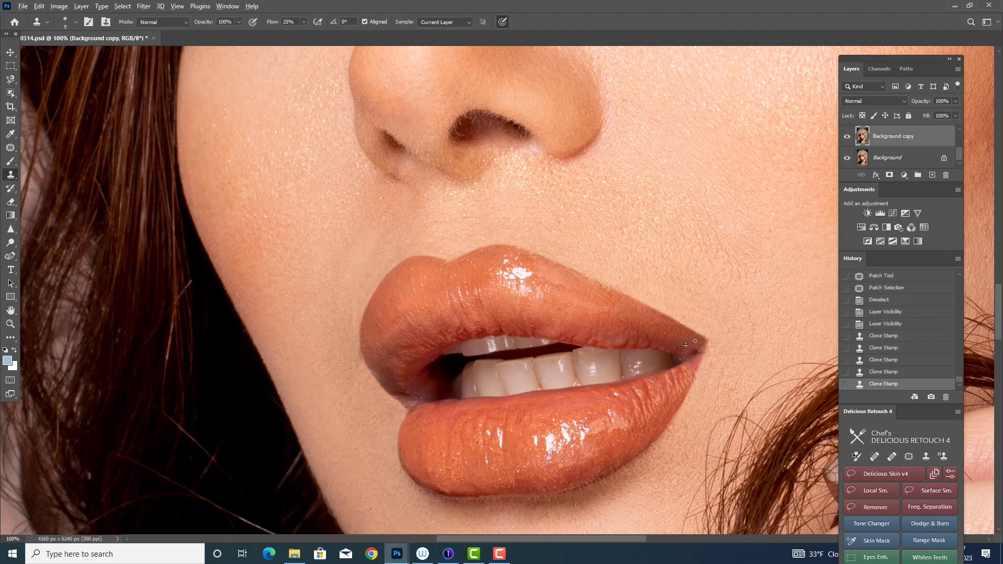
left_click(704, 349)
left_click(720, 358, "alt")
left_click(709, 343)
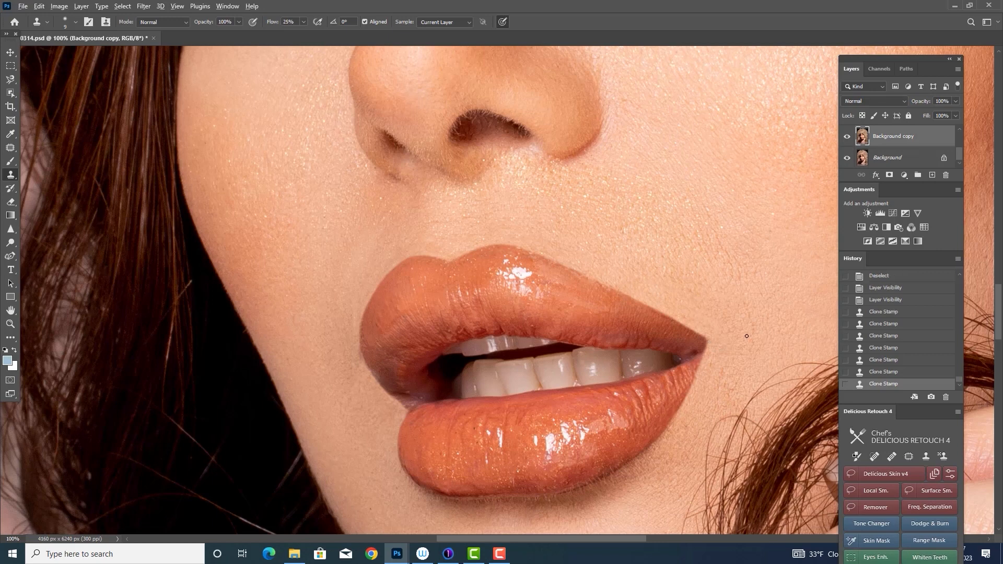
Step: Touch up the upper lip's sloping edge and the lower lip's bottom edge with the Clone Stamp
left_click(611, 289)
key("ctrl+z")
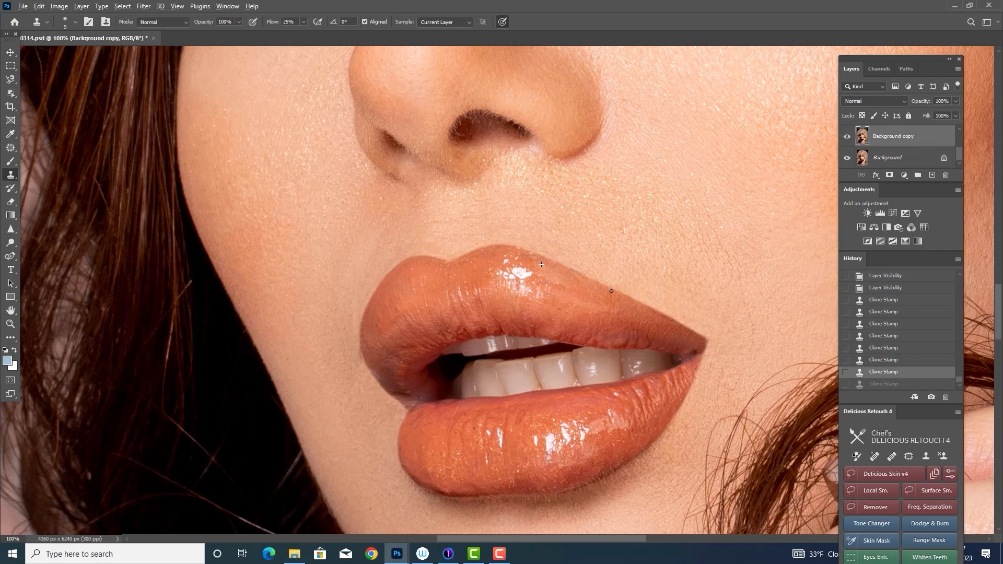
left_click_drag(611, 291, 620, 310)
scroll(516, 394, "down", 3)
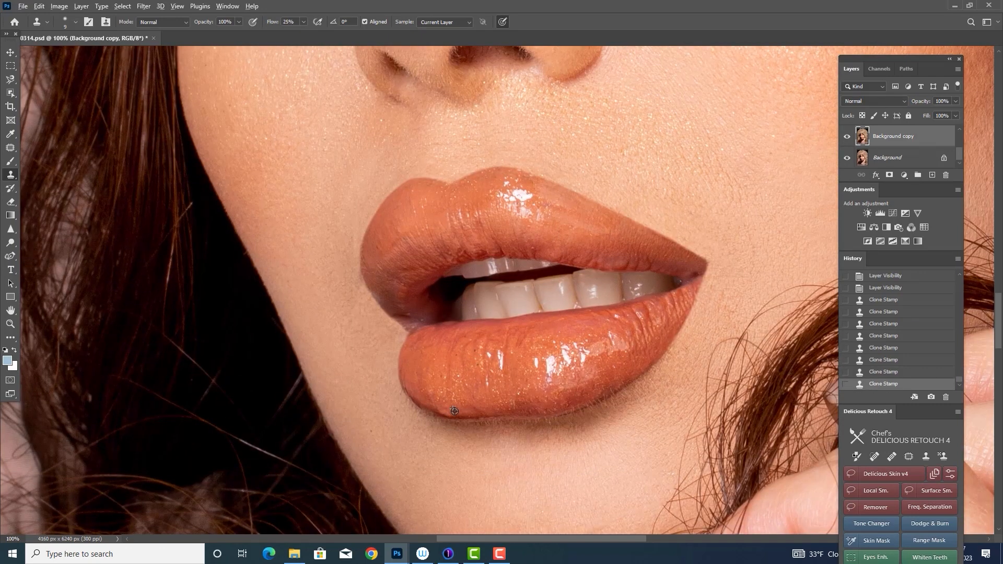
left_click_drag(470, 416, 474, 416)
left_click(455, 411)
Step: Patch the uneven spots along the lower part of the lower lip with smoother lip texture
key("j")
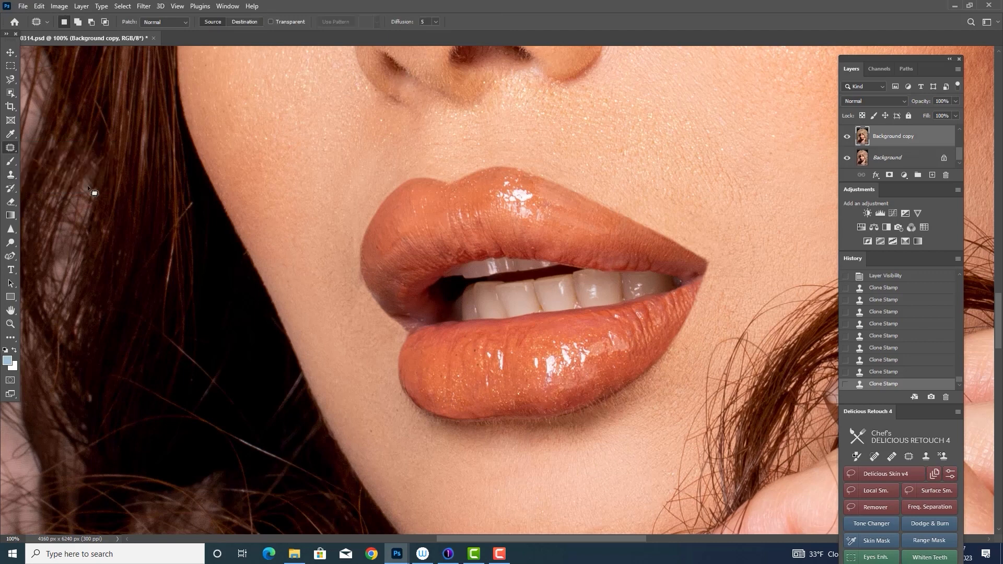
left_click_drag(455, 403, 440, 397)
mouse_move(449, 406)
left_mouse_down()
mouse_move(487, 387)
mouse_move(470, 411)
mouse_move(493, 412)
mouse_move(478, 412)
left_mouse_up()
key("ctrl+d")
key("ctrl+d")
mouse_move(477, 412)
left_mouse_down()
mouse_move(515, 405)
mouse_move(467, 413)
mouse_move(509, 402)
left_mouse_up()
key("ctrl+d")
key("ctrl+d")
Step: Compare the retouched lips with the original via the Background copy layer's visibility, and save the document
key("ctrl+comma")
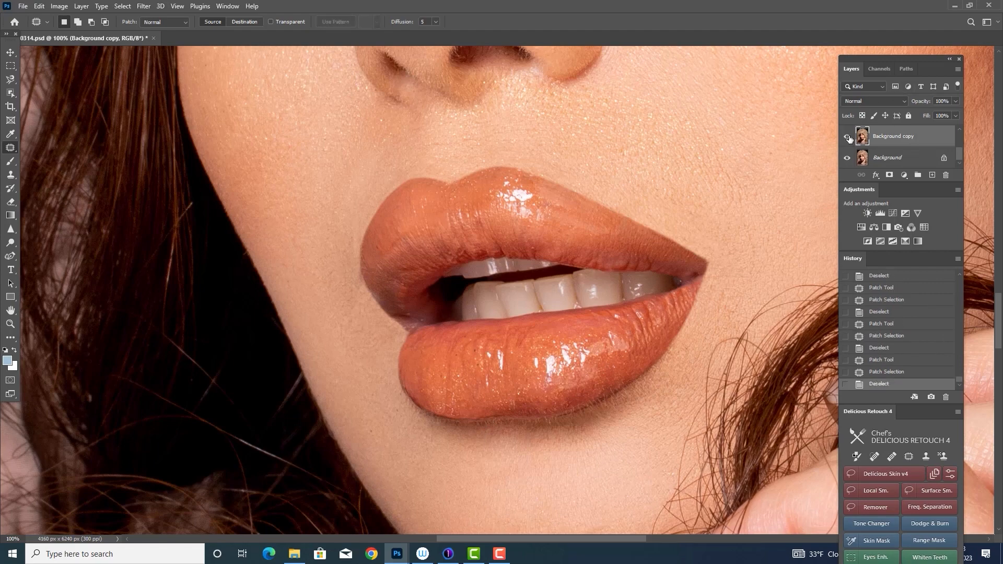
key("ctrl+comma")
key("ctrl+s")
Step: Remove the fine hairs and bright specks inside the larger nostril with the Spot Healing Brush
left_click_drag(574, 325, 561, 366)
mouse_move(581, 163)
left_mouse_down()
mouse_move(544, 264)
mouse_move(548, 359)
mouse_move(575, 400)
left_mouse_up()
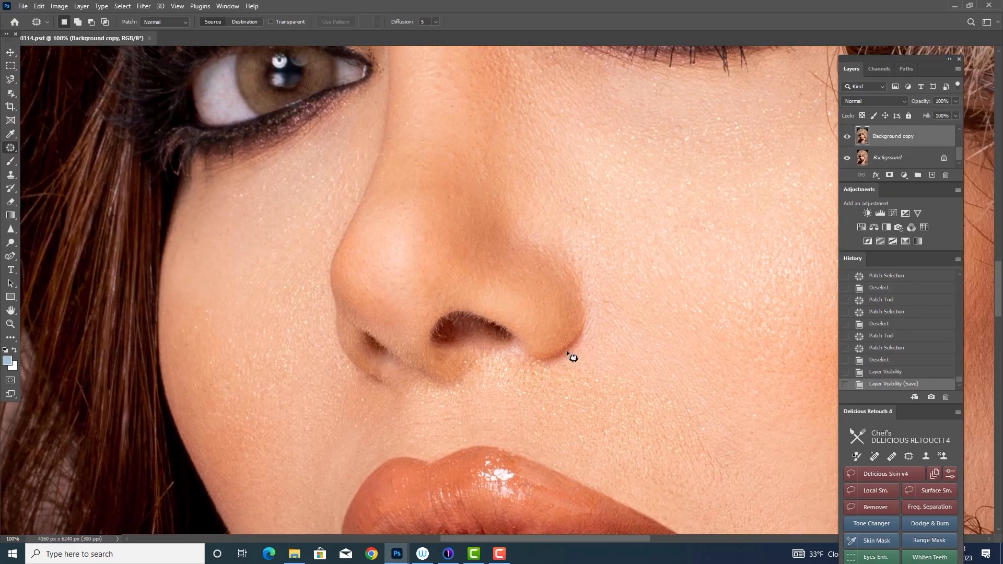
key("ctrl+plus")
left_click_drag(519, 421, 566, 336)
right_click(17, 149)
left_click(73, 149)
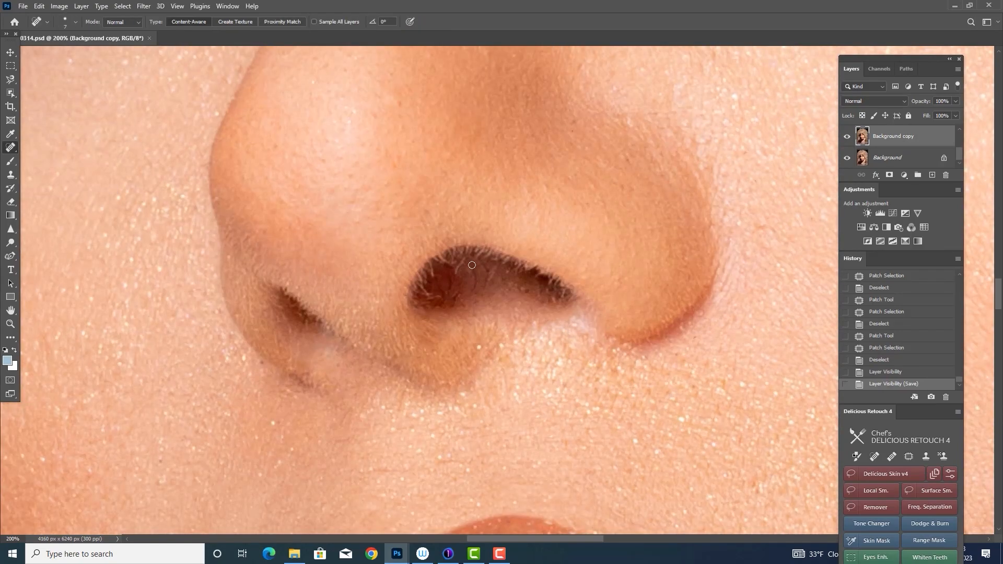
mouse_move(463, 259)
left_mouse_down()
mouse_move(456, 275)
mouse_move(484, 278)
left_mouse_up()
left_click_drag(466, 268, 422, 299)
left_click_drag(431, 288, 422, 297)
left_click_drag(443, 272, 453, 267)
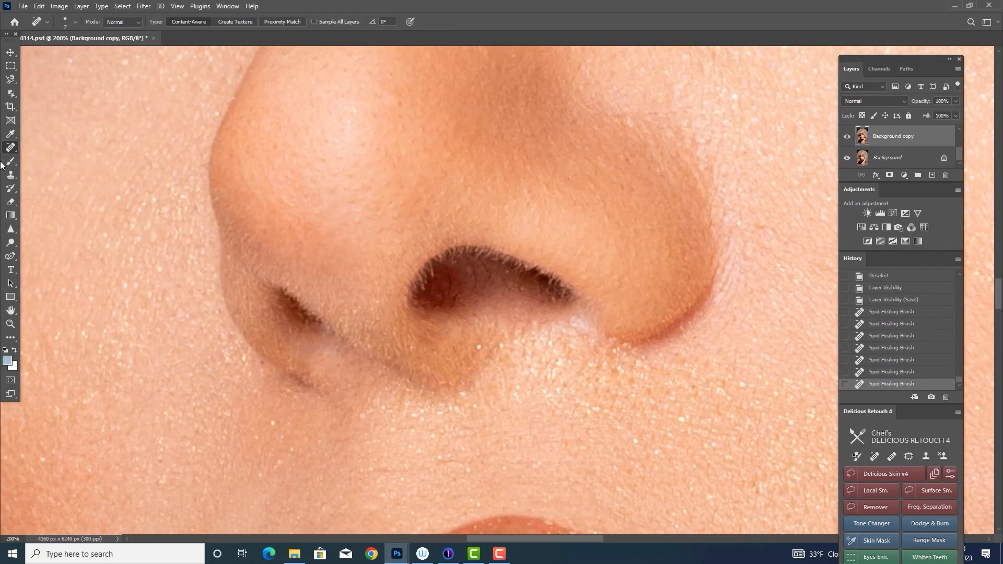
Step: Paint over the inner edge of the larger nostril with the Brush, using a dark red sampled from inside it
key("b")
left_click_drag(425, 298, 425, 277)
key("ctrl+z")
left_click(427, 297, "alt")
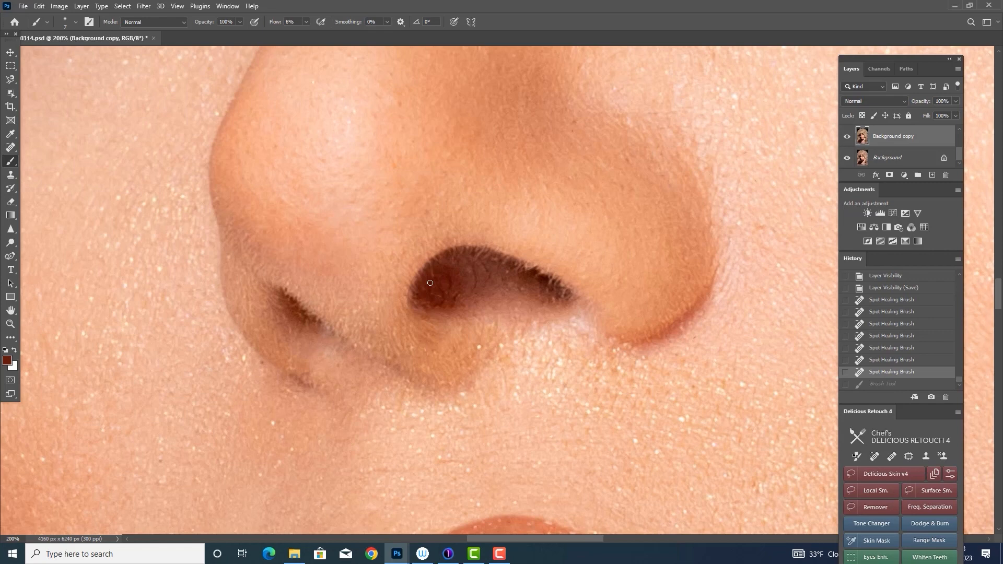
left_click(430, 282)
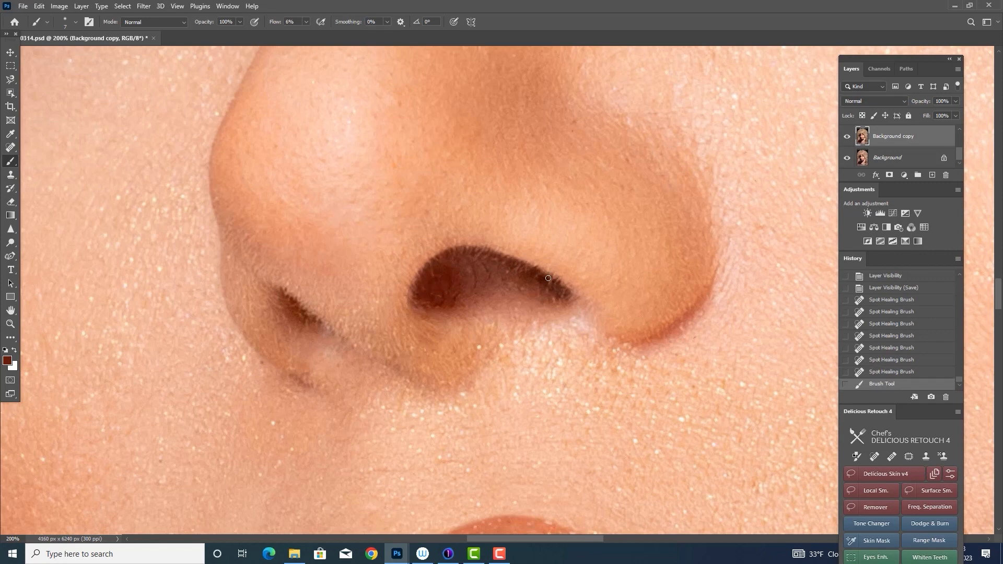
Step: Darken the outer end of the larger nostril over the remaining hairs, enlarging the Brush to 30 px
left_click(548, 278)
key("bracketright")
key("bracketright")
key("bracketright")
key("bracketright")
key("bracketright")
key("bracketright")
key("bracketright")
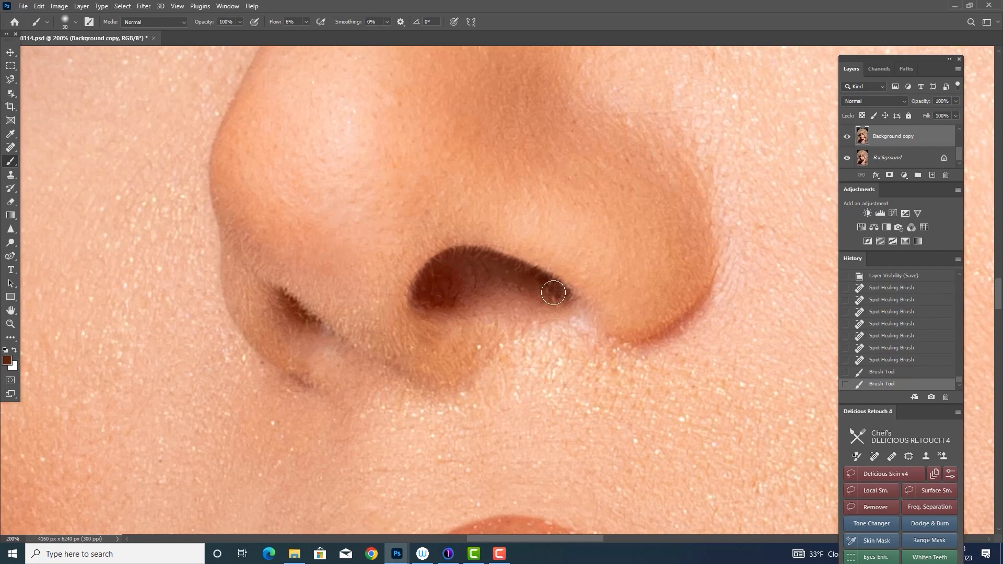
left_click(553, 293)
Step: Reduce the Brush to 9 px and paint over the hairs along the smaller nostril's edge
key("bracketleft")
key("bracketleft")
key("bracketleft")
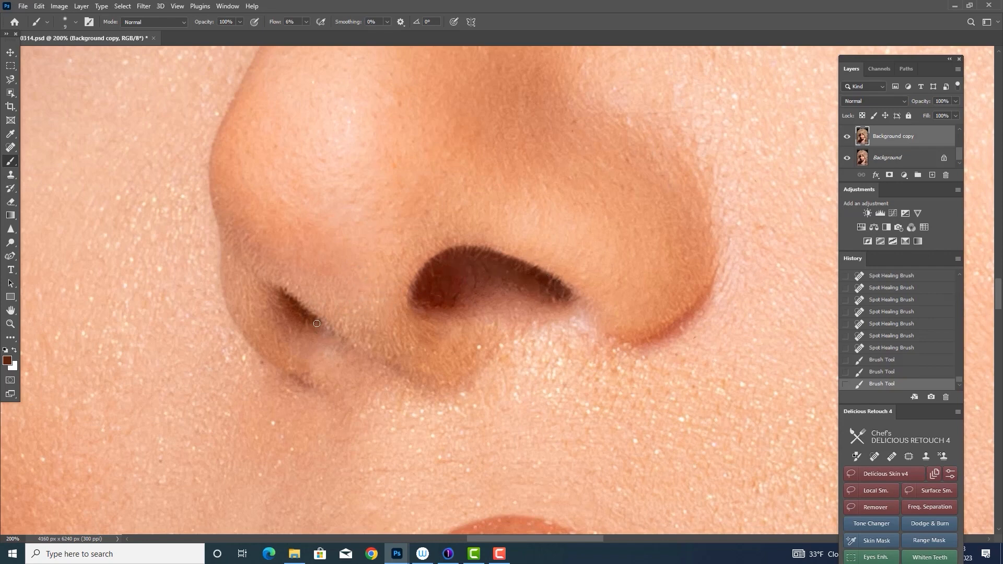
left_click(316, 323)
Step: Compare the retouched nostrils with the original via the Background copy layer's visibility, and examine the face and both eyes
left_click(848, 139)
left_click(849, 139)
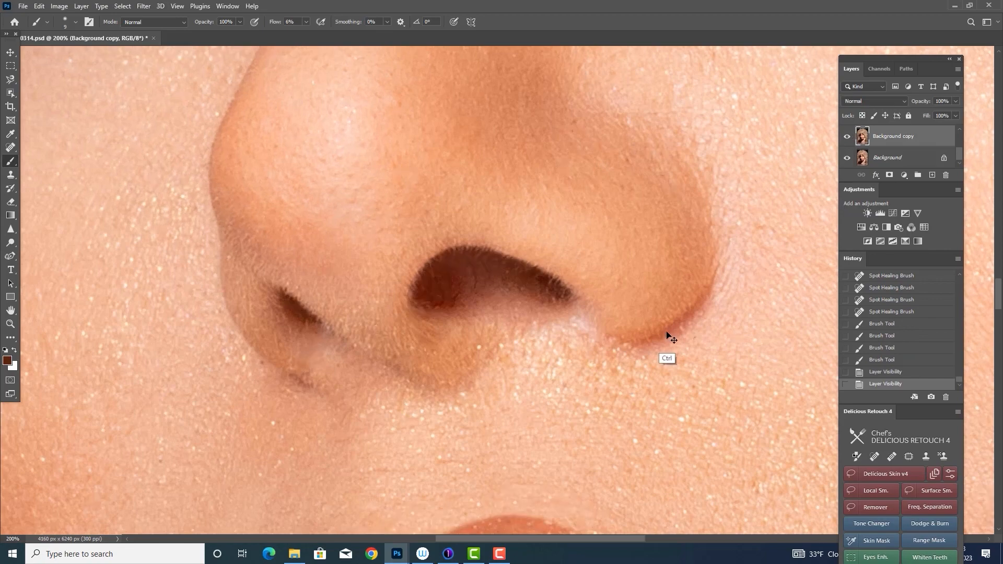
key("ctrl+minus")
key("ctrl+minus")
key("ctrl+minus")
left_click_drag(622, 304, 588, 411)
key("ctrl+plus")
key("ctrl+plus")
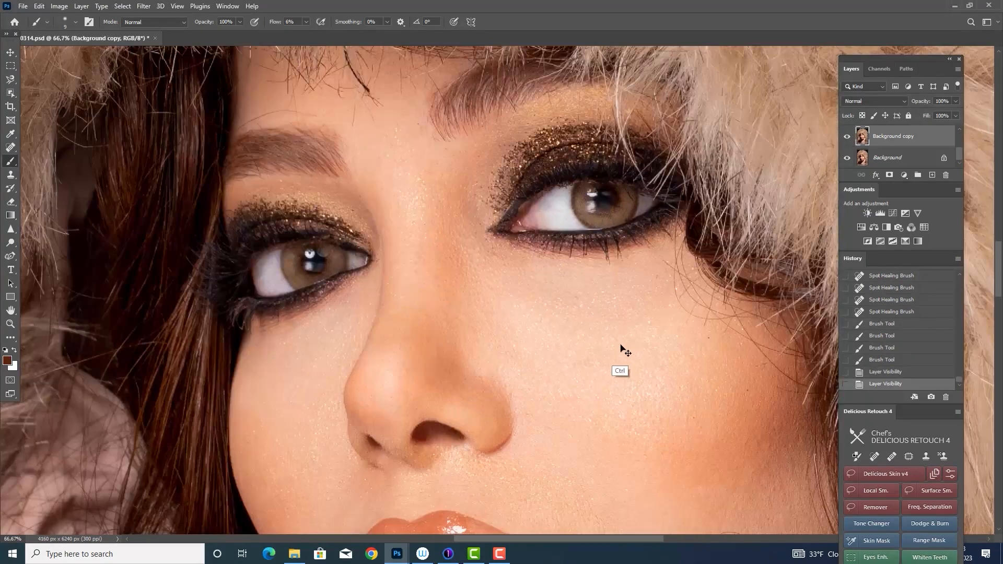
left_click_drag(572, 330, 551, 440)
key("ctrl+plus")
key("ctrl+minus")
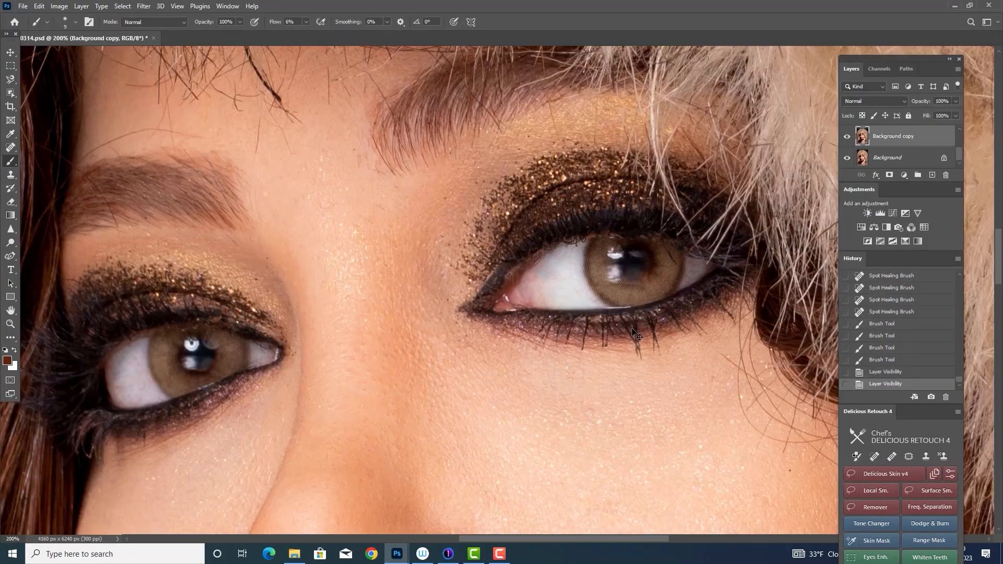
Step: Set the Clone Stamp's flow to 43% and clean up the eyeliner at the inner corner of the eye beside the fur
key("s")
left_click(303, 22)
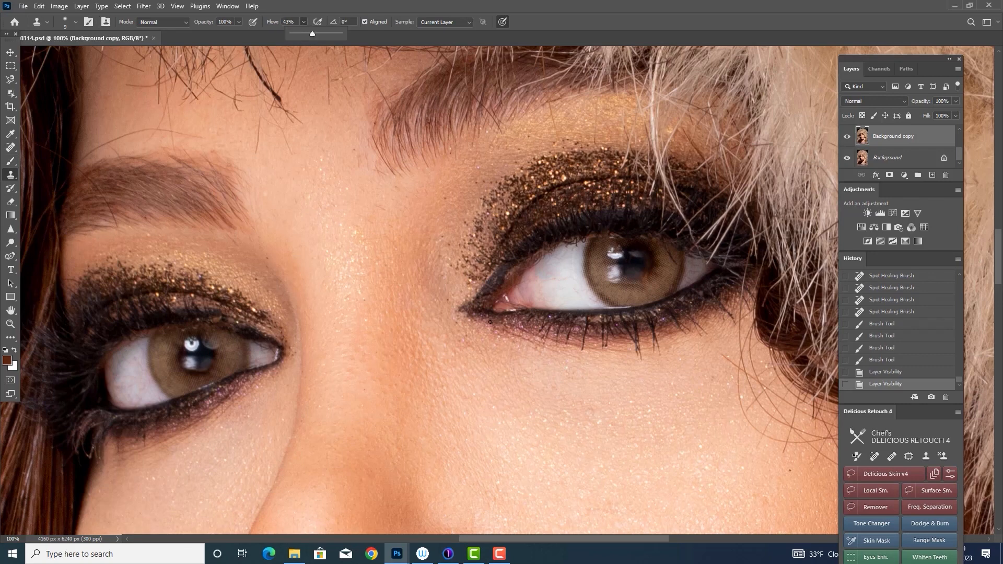
left_click(454, 299, "alt")
mouse_move(465, 298)
left_mouse_down()
mouse_move(486, 294)
mouse_move(478, 303)
left_mouse_up()
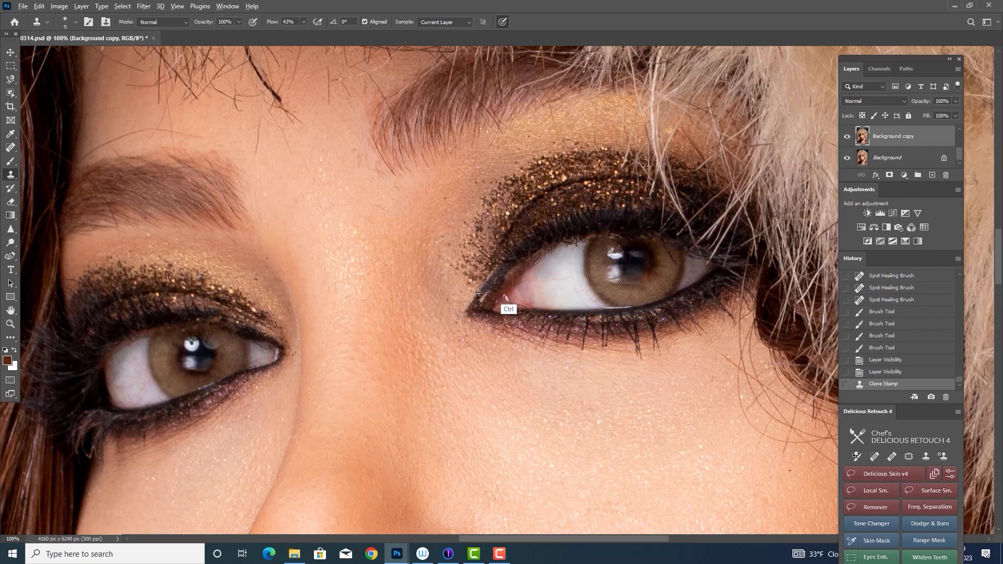
key("ctrl+z")
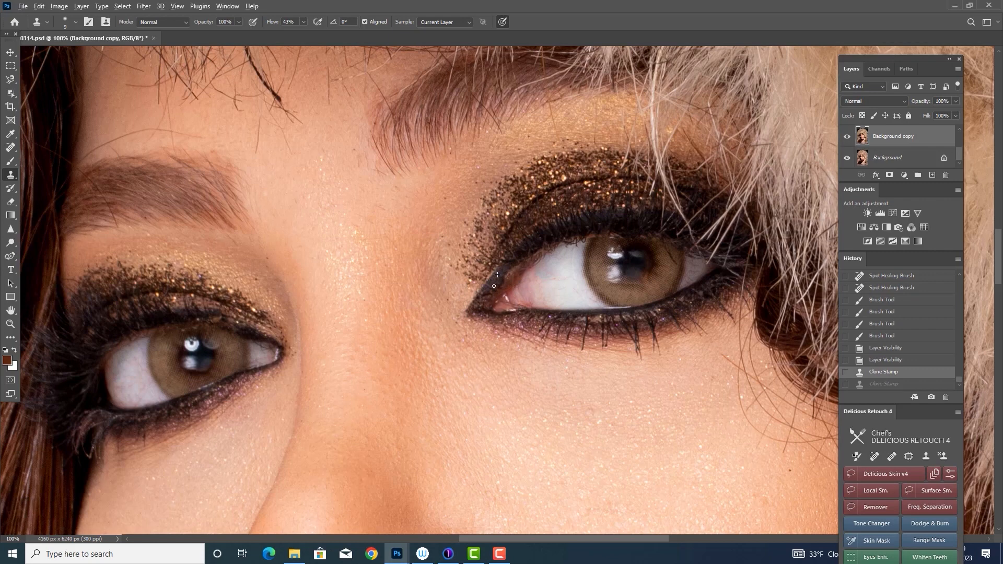
mouse_move(494, 285)
left_mouse_down()
mouse_move(469, 283)
mouse_move(473, 306)
left_mouse_up()
Step: Extend the glitter eyeshadow down toward that eye's inner corner with a larger Clone Stamp brush, and undo the last stroke
key("bracketright")
key("bracketright")
key("bracketright")
key("bracketright")
key("bracketright")
key("bracketright")
key("bracketright")
left_click(478, 256, "alt")
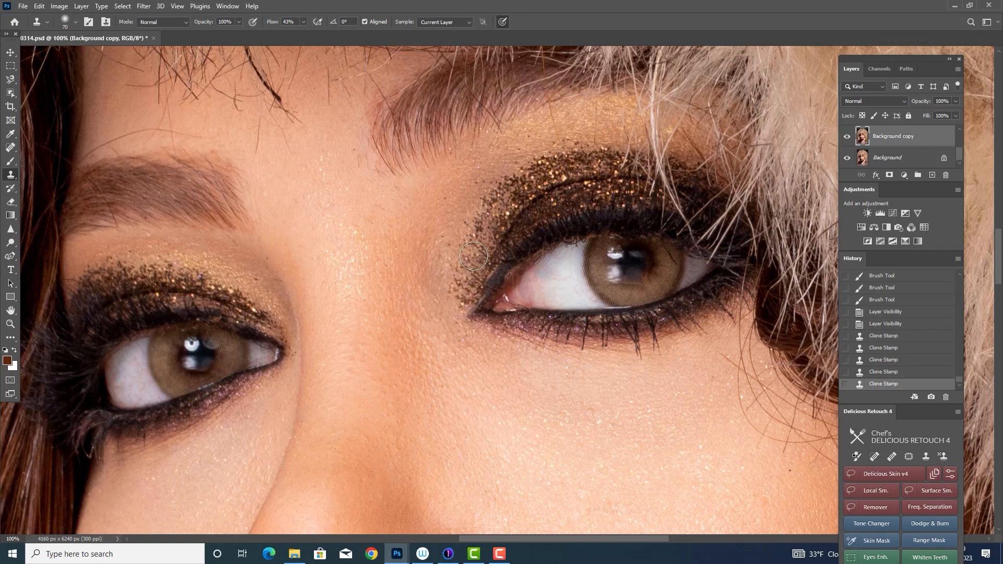
left_click_drag(473, 257, 465, 302)
key("ctrl+z")
Step: Reduce the Clone Stamp to 30 px and clone glitter over the sparse patch on the inner lid of the eye beside the fur
key("bracketleft")
key("bracketleft")
key("bracketleft")
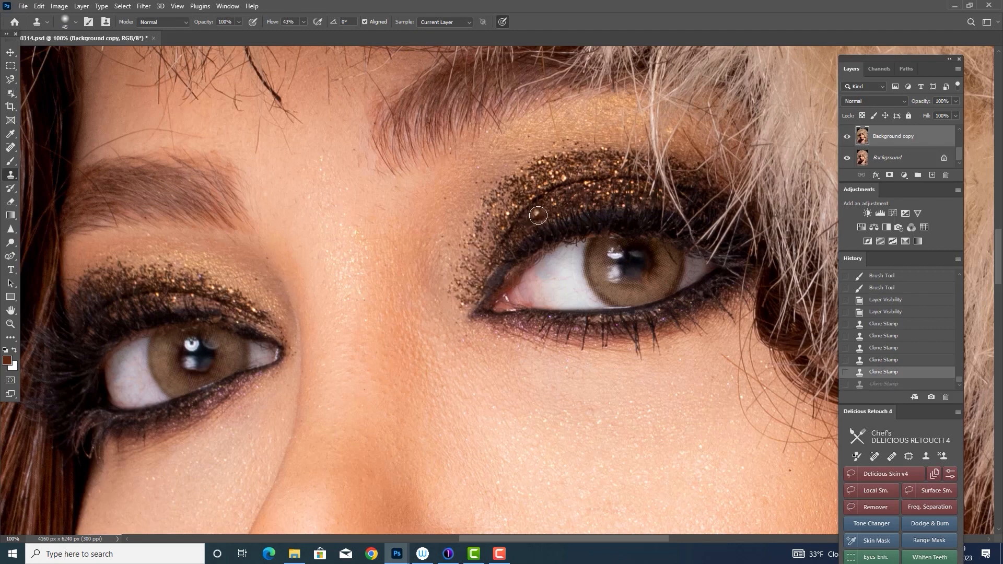
key("bracketleft")
key("bracketleft")
key("bracketleft")
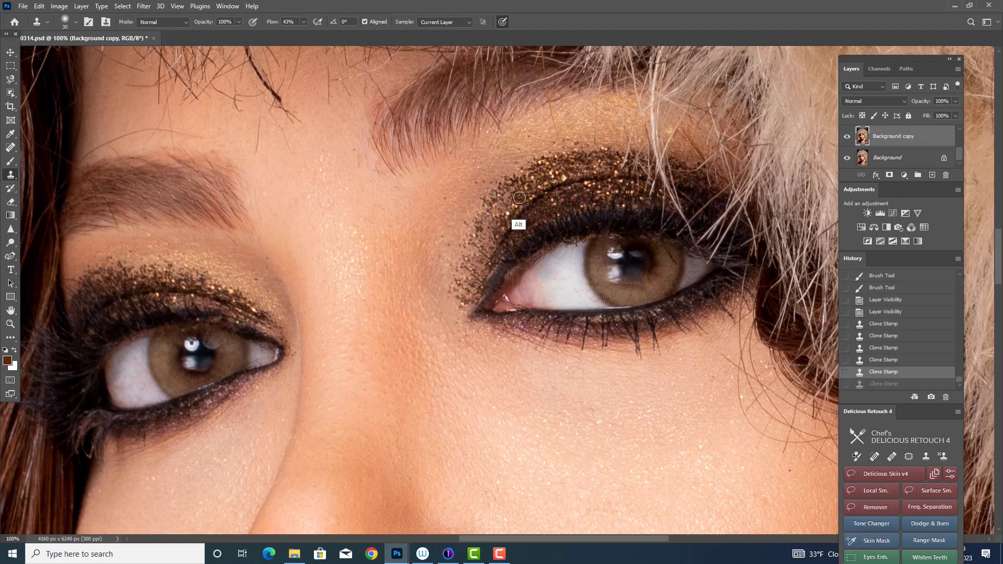
left_click(519, 197, "alt")
left_click_drag(495, 213, 474, 259)
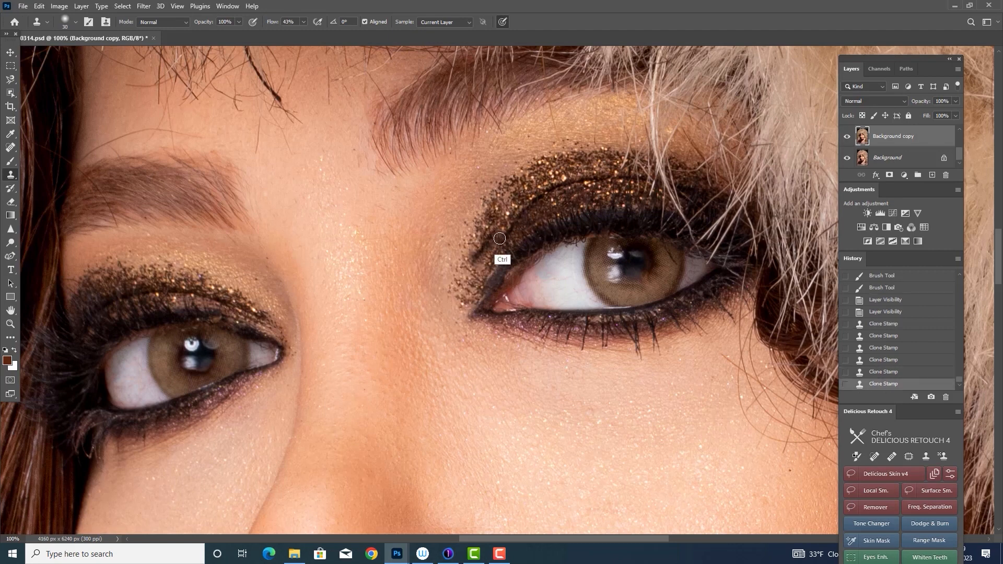
key("ctrl+z")
left_click(511, 202, "alt")
left_click_drag(494, 218, 488, 248)
left_click(492, 224, "alt")
Step: Clone more glitter down the same lid's inner edge as far as the eye's inner corner
left_click(540, 180, "alt")
left_click_drag(500, 209, 475, 249)
left_click(493, 222, "alt")
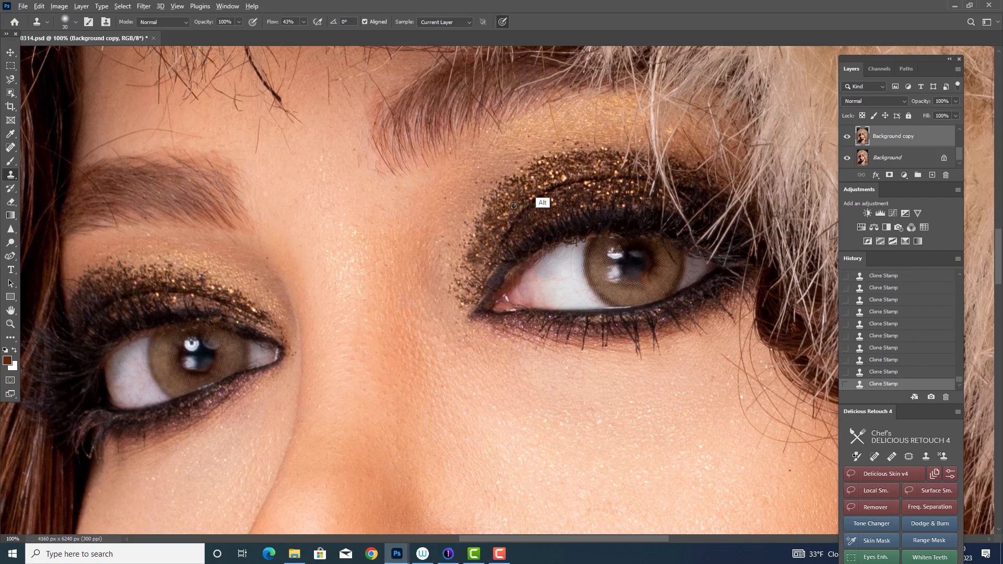
left_click(514, 206, "alt")
left_click_drag(533, 175, 520, 171)
left_click(496, 218, "alt")
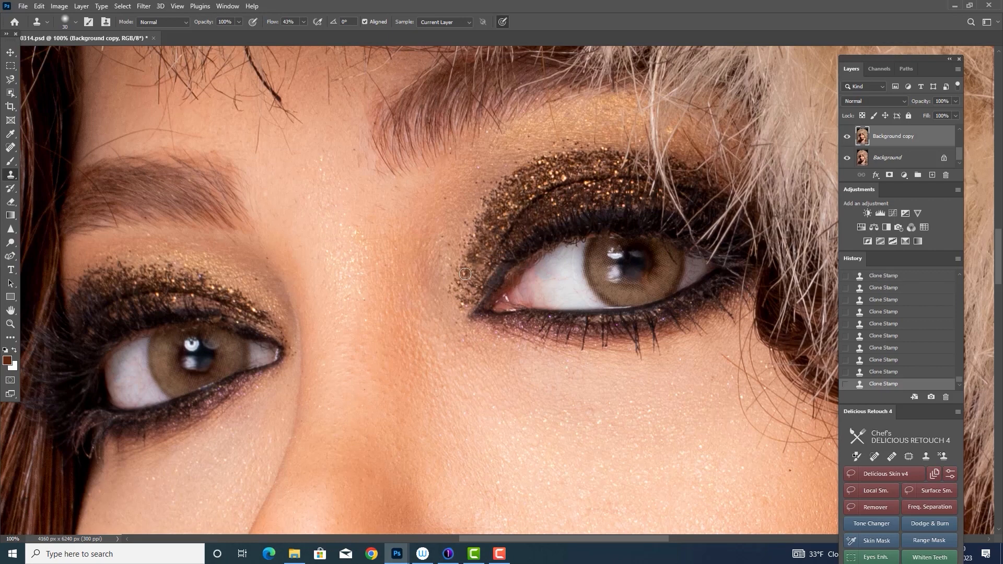
left_click_drag(465, 274, 463, 301)
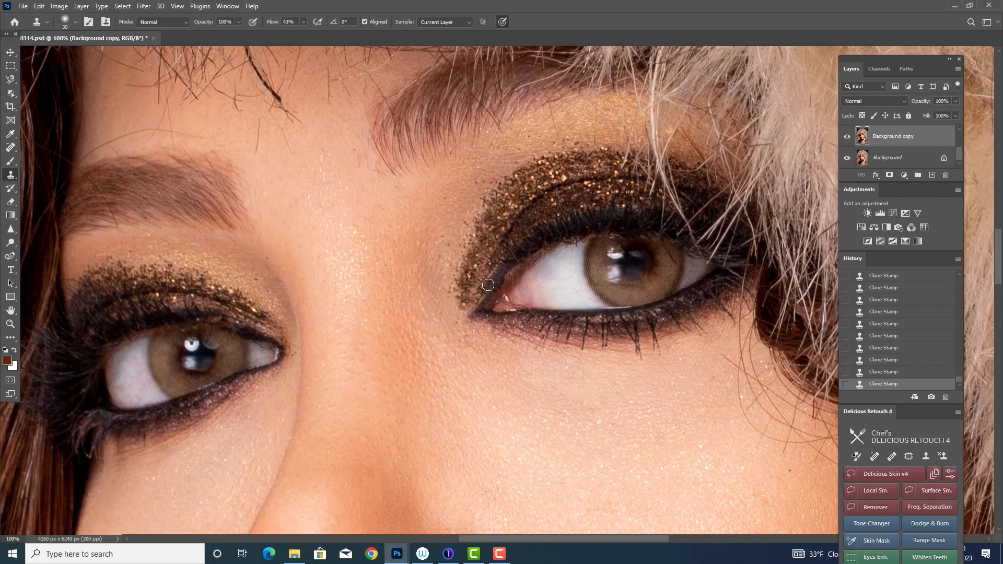
Step: Compare the cloned glitter with the original via the Background copy layer's visibility and view both eyes together
left_click(846, 137)
left_click(847, 137)
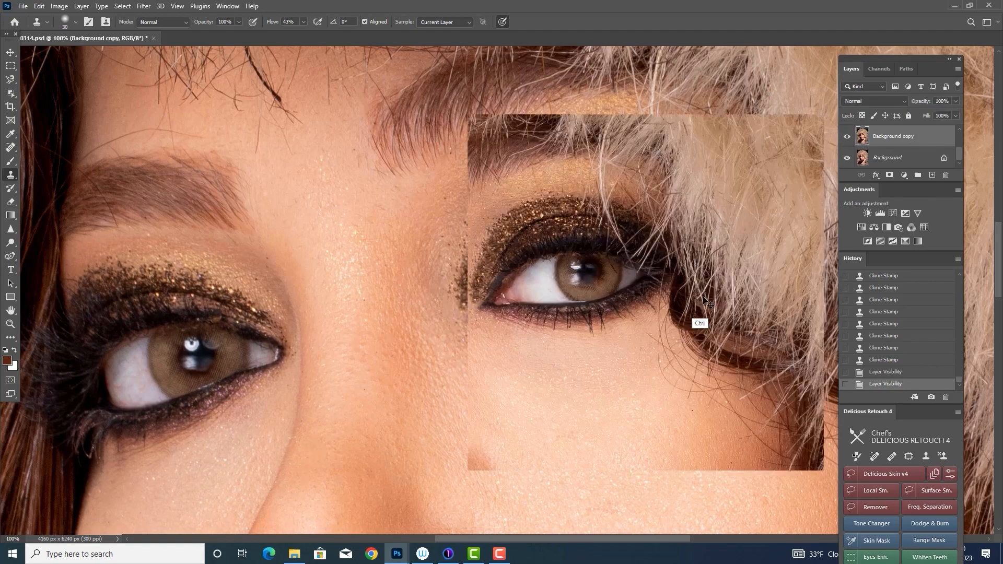
key("ctrl+minus")
key("ctrl+minus")
key("ctrl+plus")
Step: Step through the history states to roll back the latest glitter cloning, and undo the extra stroke on the other eyelid
left_click(871, 300)
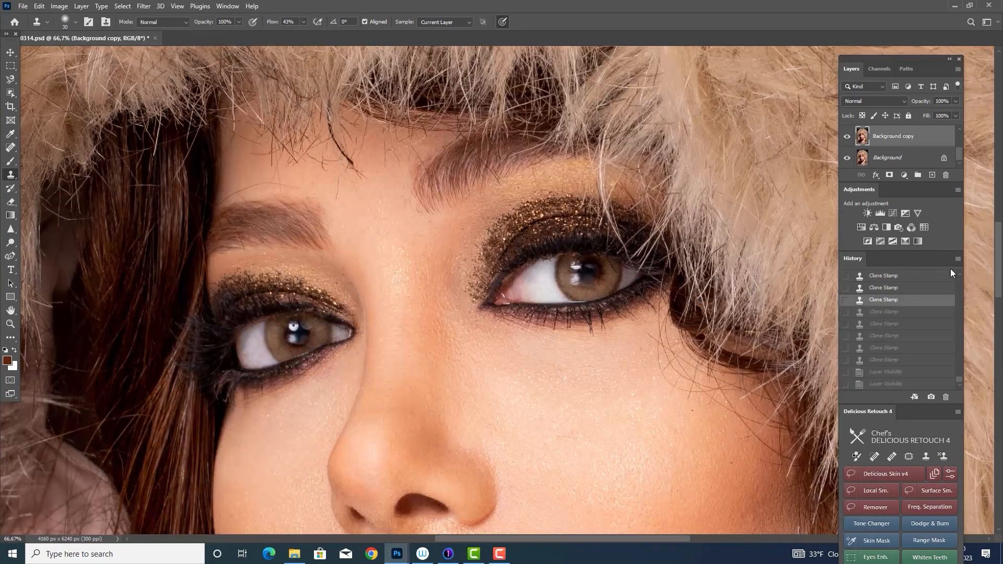
scroll(935, 277, "up", 3)
left_click(889, 288)
left_click(887, 302)
left_click(882, 308)
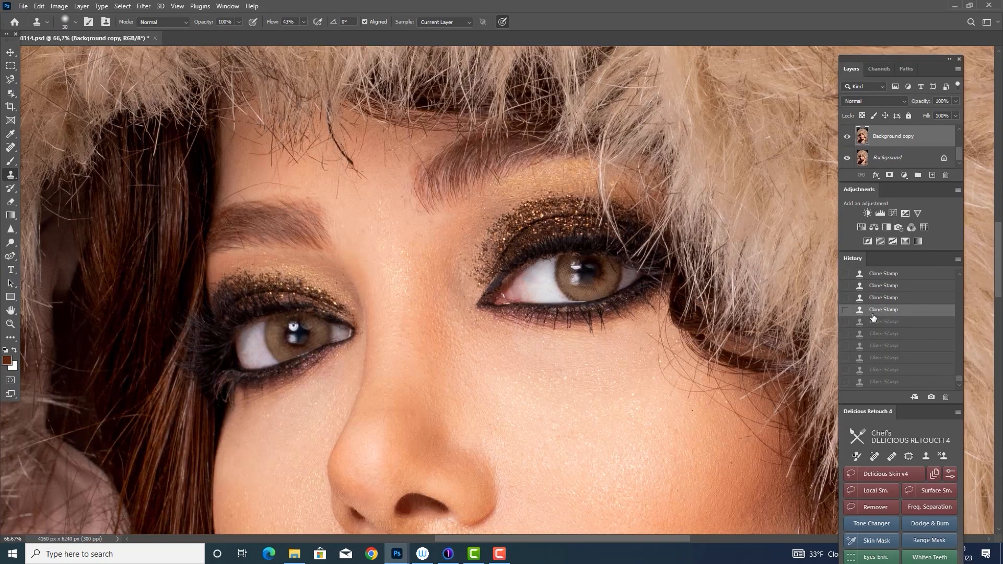
left_click(871, 323)
left_click(869, 336)
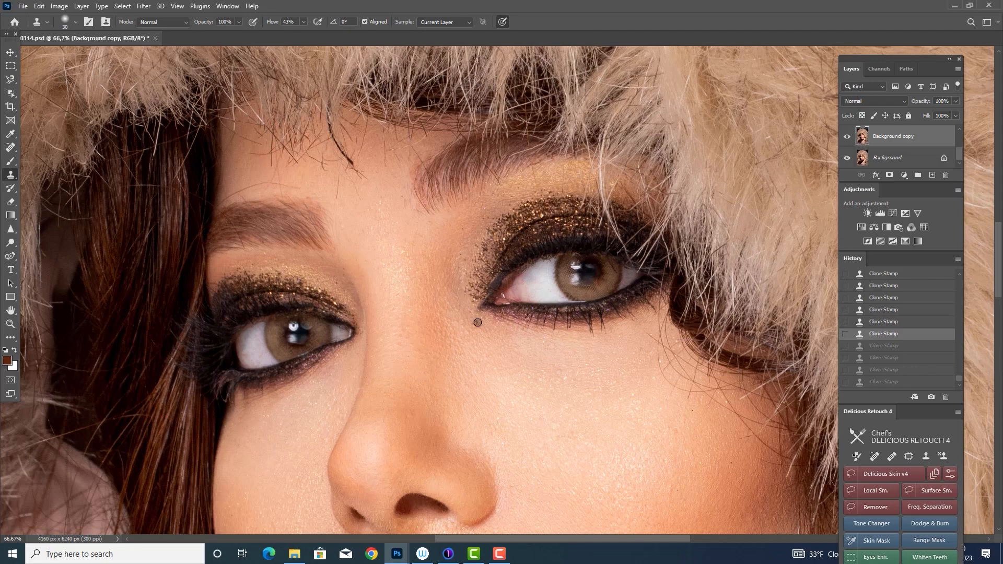
left_click_drag(259, 277, 250, 281)
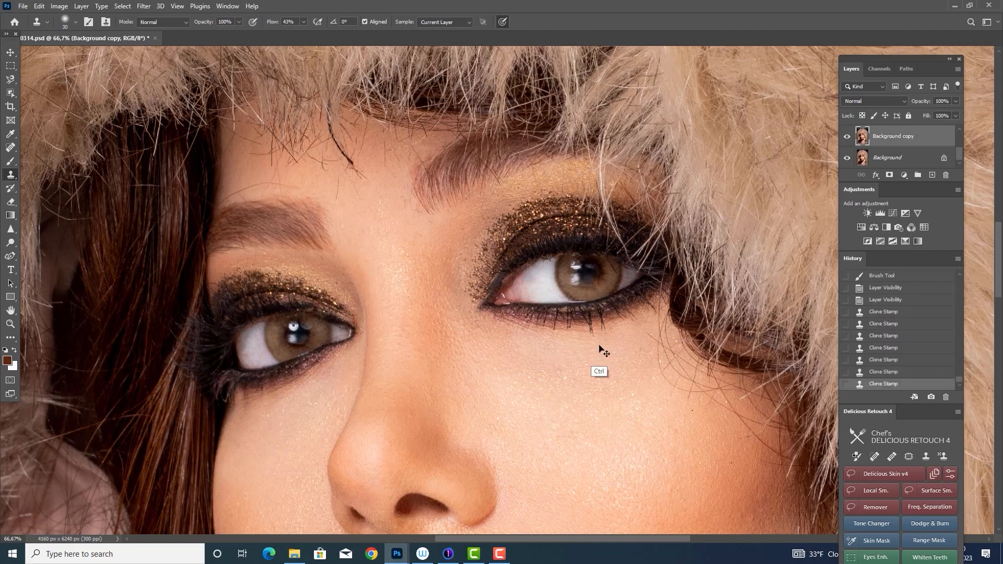
key("ctrl+z")
Step: Sample a dark colour from the eye beside the dark hair and paint its upper eyeliner to the inner corner at 22% Brush flow
left_click_drag(540, 431, 549, 380)
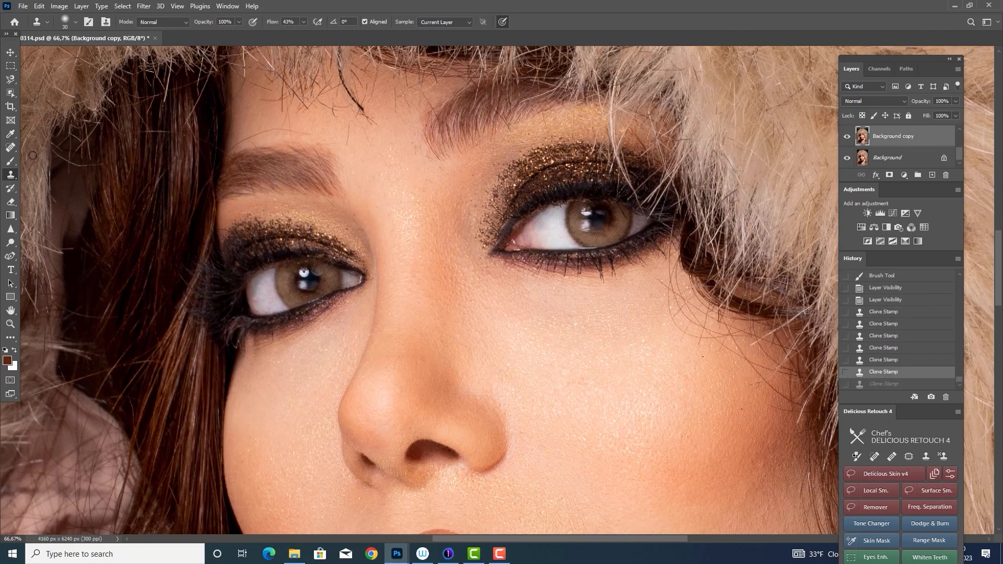
key("b")
left_click(299, 286, "alt")
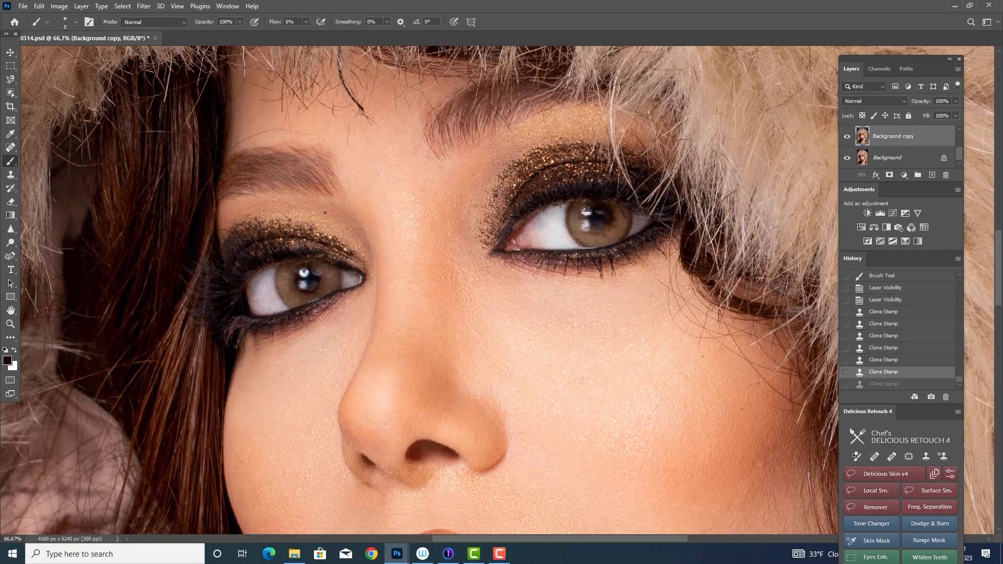
left_click(306, 22)
left_click_drag(305, 34, 313, 34)
left_click_drag(339, 259, 338, 260)
left_click_drag(337, 259, 344, 263)
left_click_drag(343, 263, 351, 266)
left_click_drag(350, 266, 357, 270)
left_click_drag(356, 269, 360, 272)
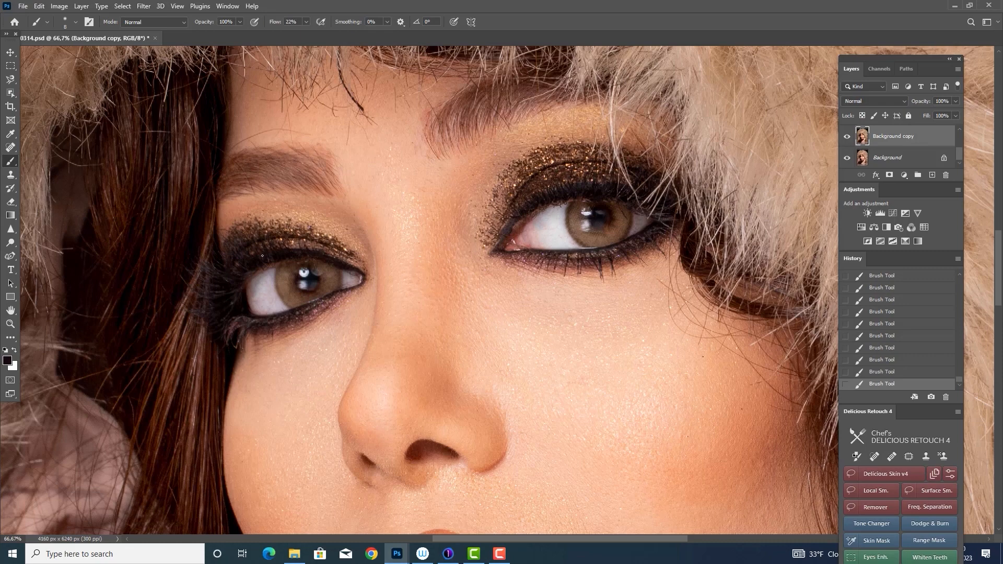
Step: Clean the upper eyeliner edge of the eye beside the dark hair toward its inner corner with a small Clone Stamp
key("s")
key("ctrl+plus")
key("bracketleft")
key("bracketleft")
left_click(258, 233, "alt")
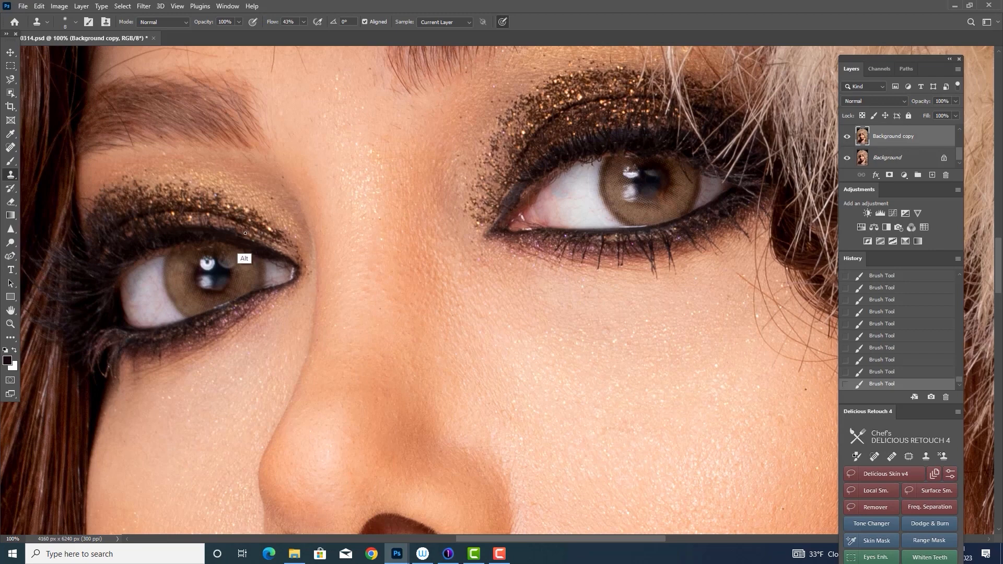
left_click_drag(230, 228, 287, 255)
left_click(308, 261, "alt")
left_click(273, 247, "alt")
left_click(291, 257, "alt")
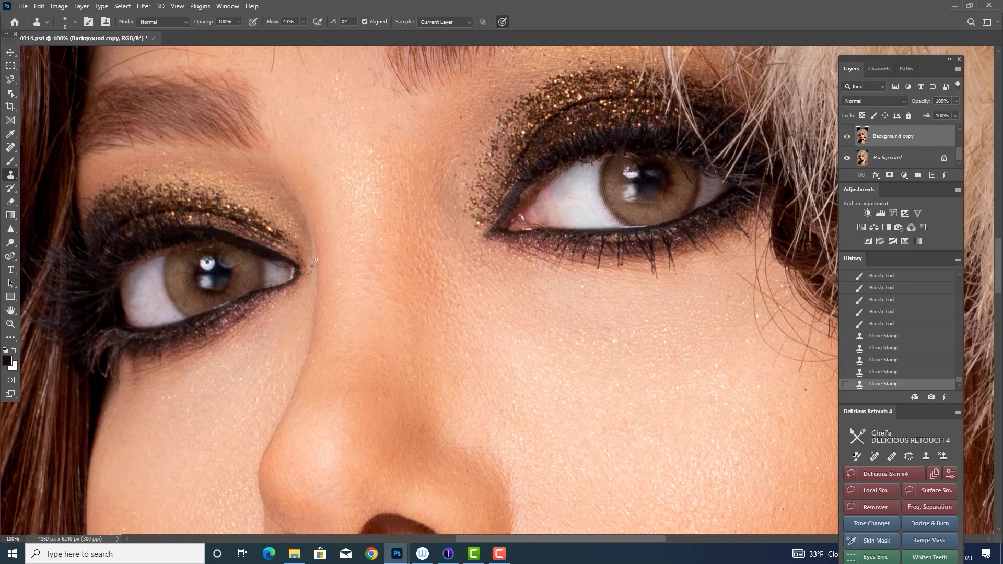
Step: Clone along the inner corner of the eye beside the fur to sharpen its eyeliner edge
left_click(495, 253, "alt")
left_click_drag(494, 228, 496, 221)
left_click(513, 224, "alt")
left_click(515, 200, "alt")
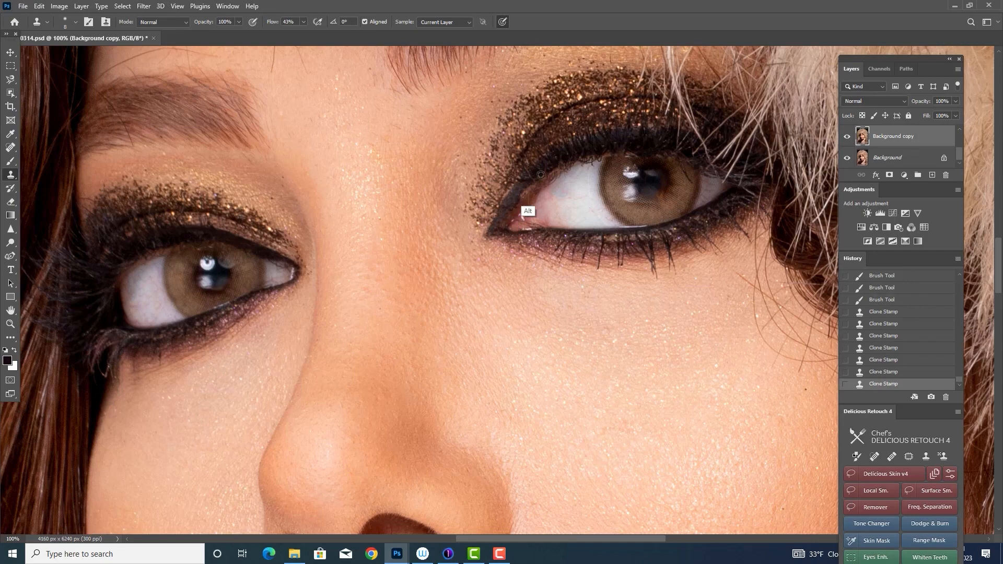
left_click_drag(524, 185, 523, 192)
Step: Compare the whole retouched face with the original by toggling the Background copy layer's visibility
key("ctrl+minus")
key("ctrl+minus")
key("ctrl+minus")
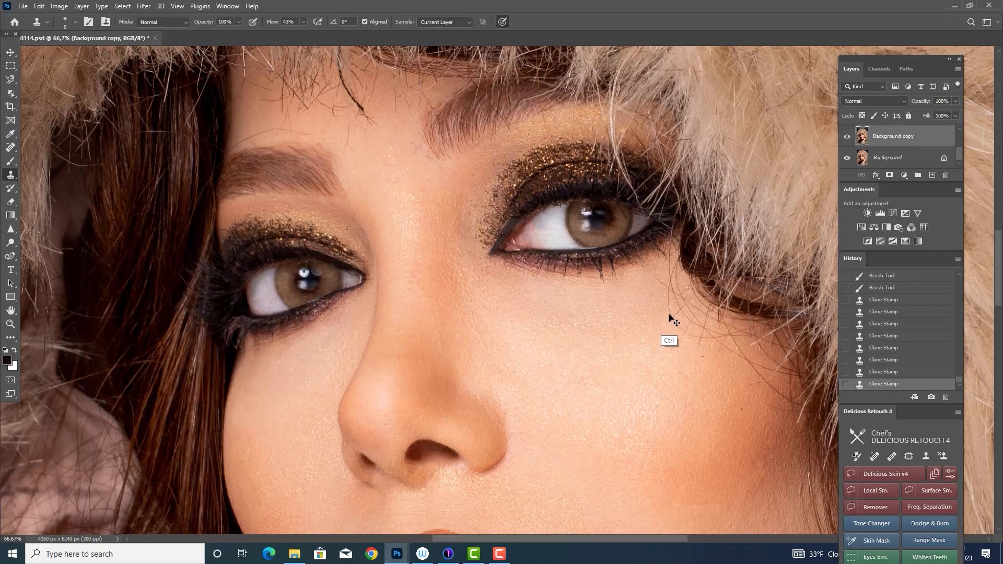
left_click(846, 138)
left_click(845, 140)
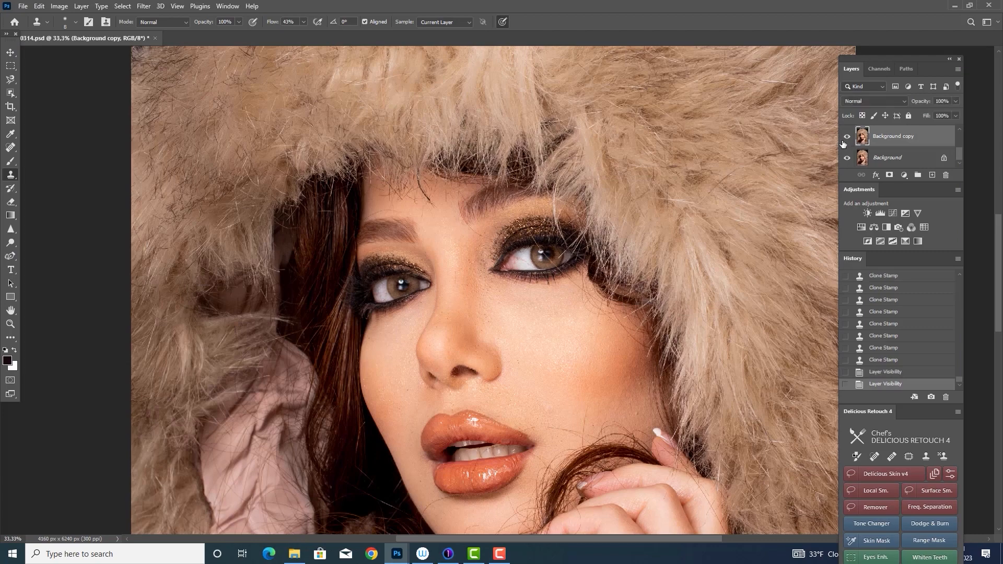
left_click_drag(600, 397, 577, 232)
left_click(848, 140)
left_click(848, 141)
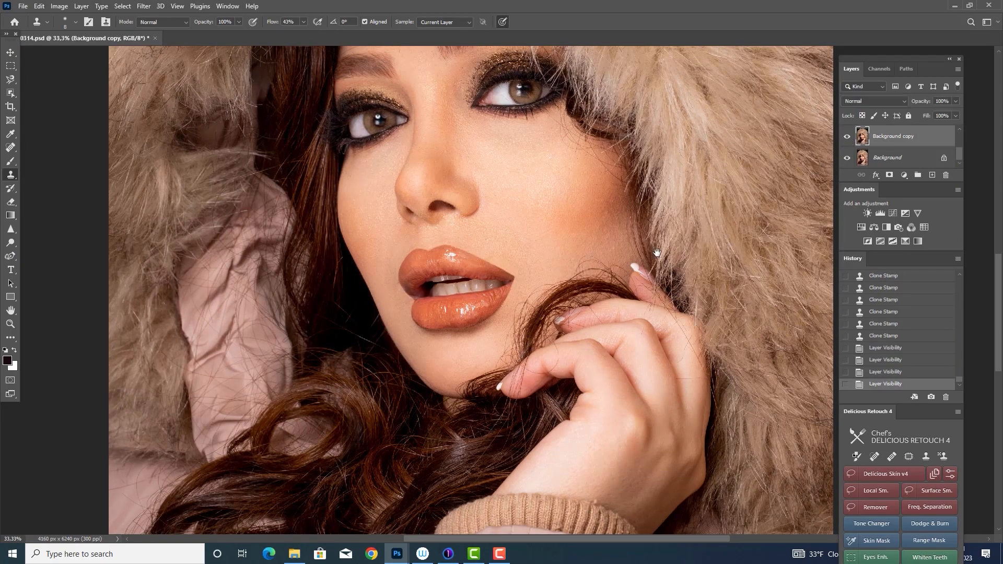
left_click_drag(716, 224, 701, 314)
Step: Save the document and switch on the black-and-white view of the portrait
key("ctrl+s")
left_click_drag(959, 153, 951, 131)
left_click(847, 143)
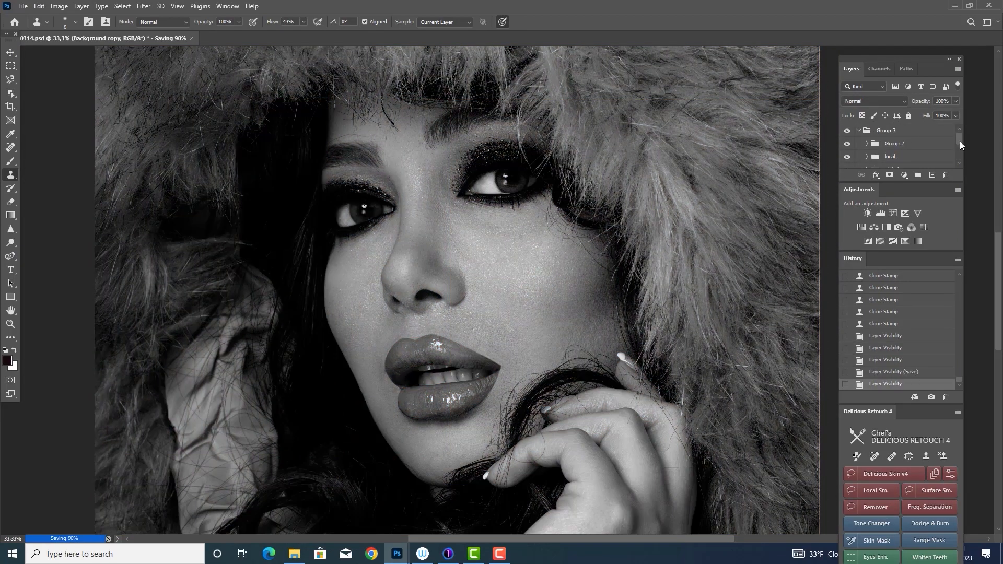
Step: Select the dodge layer's mask and set up a white Brush at 1% flow
scroll(960, 141, "down", 5)
left_click(904, 132)
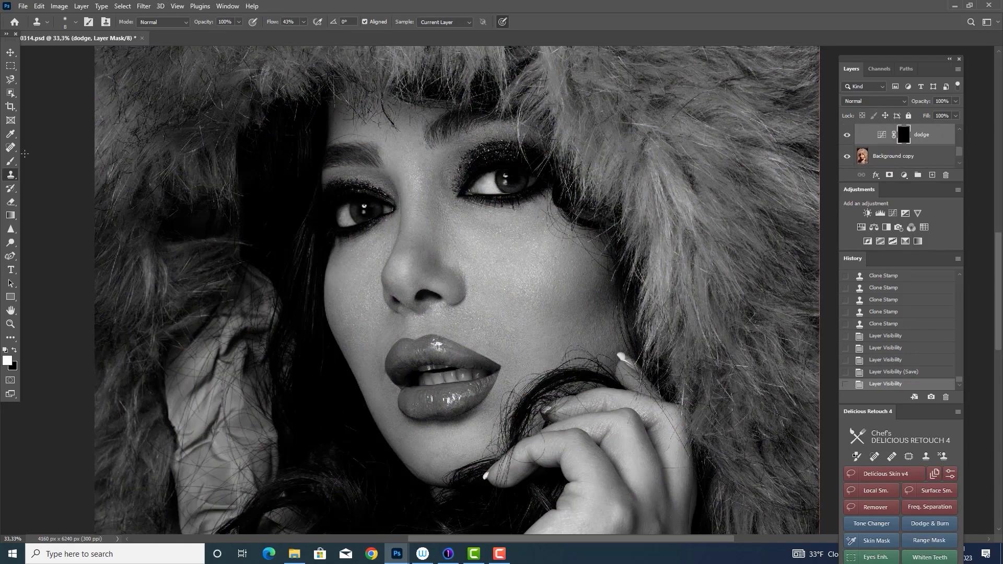
key("b")
key("x")
left_click(306, 21)
left_click_drag(315, 33, 296, 33)
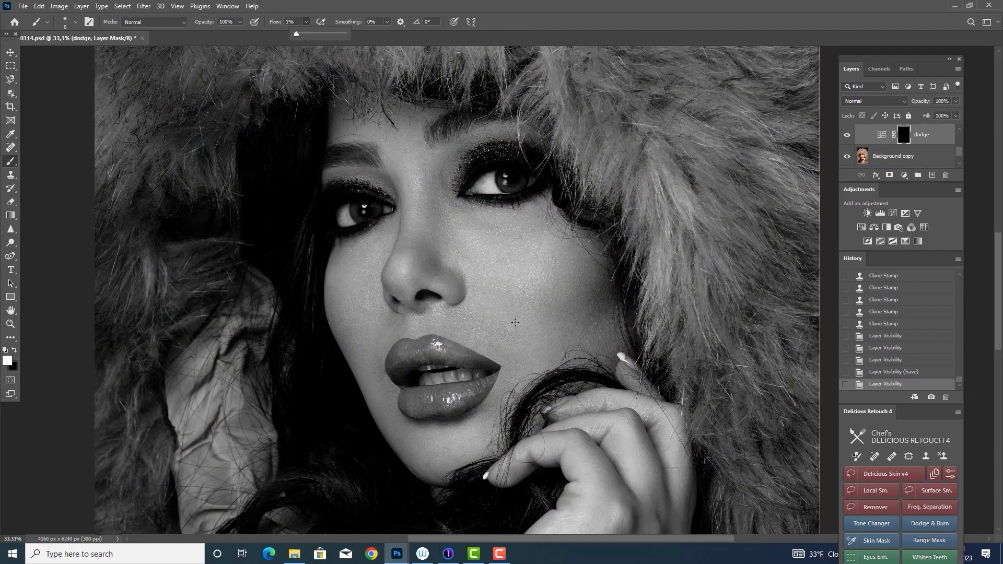
Step: Brighten uneven areas of the fur-side cheek and around the mouth on the dodge mask with a 35 px Brush, checking the layer's effect
scroll(515, 322, "down", 2)
scroll(526, 305, "up", 1)
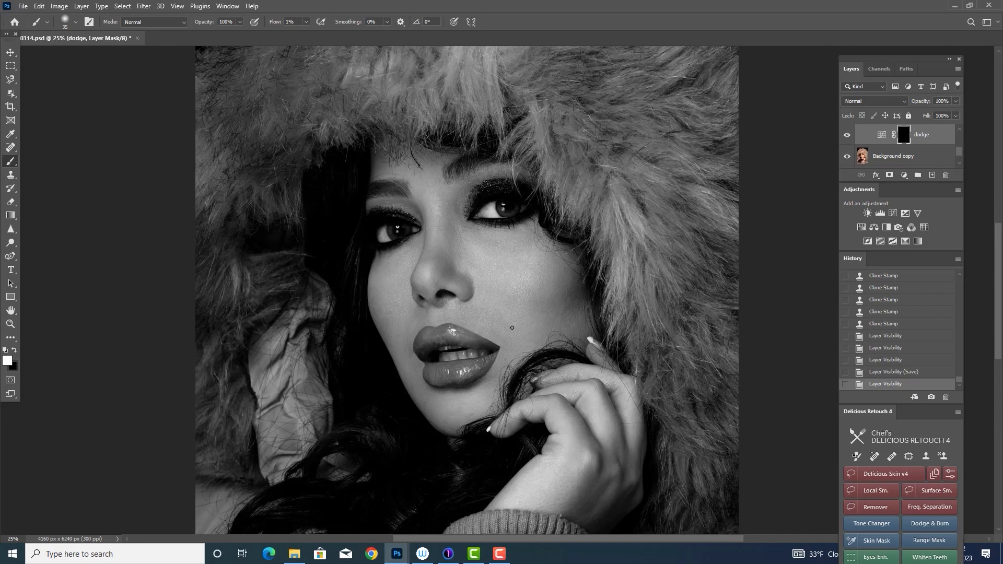
mouse_move(512, 327)
left_mouse_down()
mouse_move(495, 316)
mouse_move(533, 238)
left_mouse_up()
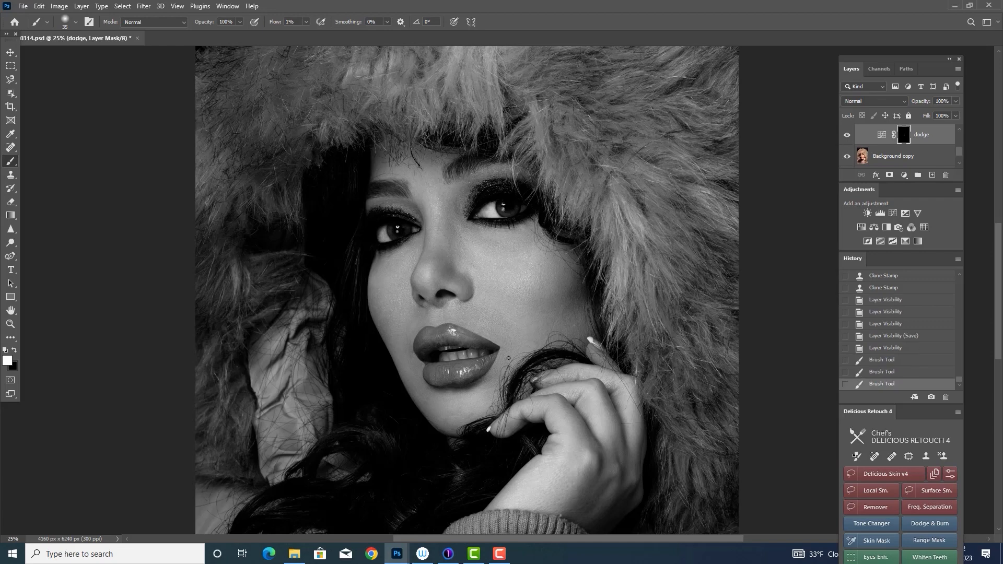
mouse_move(508, 357)
left_mouse_down()
mouse_move(504, 334)
mouse_move(477, 326)
left_mouse_up()
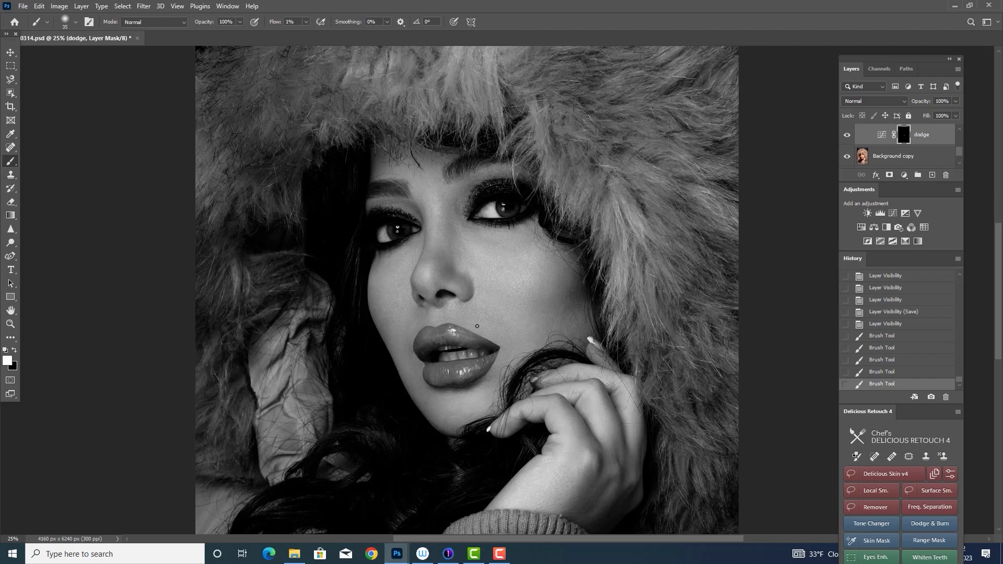
left_click_drag(477, 325, 524, 339)
left_click(846, 135)
left_click(847, 134)
left_click_drag(524, 339, 538, 335)
Step: Darken the bright patches on the lower fur-side cheek on the burn layer's mask with a larger Brush
left_click_drag(959, 151, 959, 147)
left_click(903, 135)
key("bracketright")
key("bracketright")
key("bracketright")
key("bracketright")
key("bracketright")
left_click_drag(525, 336, 524, 327)
left_click_drag(524, 328, 529, 325)
left_click_drag(529, 326, 533, 324)
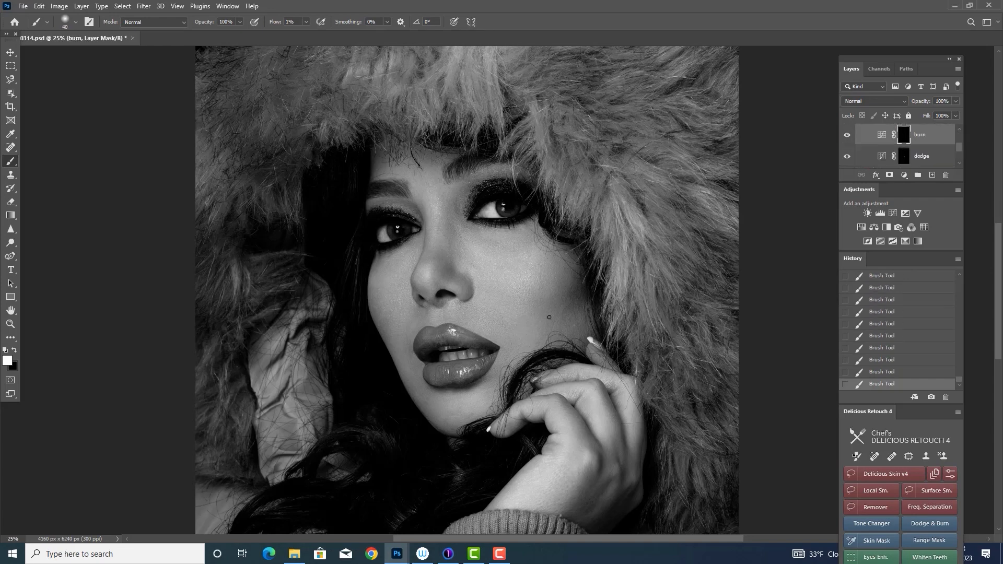
Step: Brighten the dark patches on the chin below the lower lip on the dodge layer's mask with a smaller Brush
left_click(884, 162)
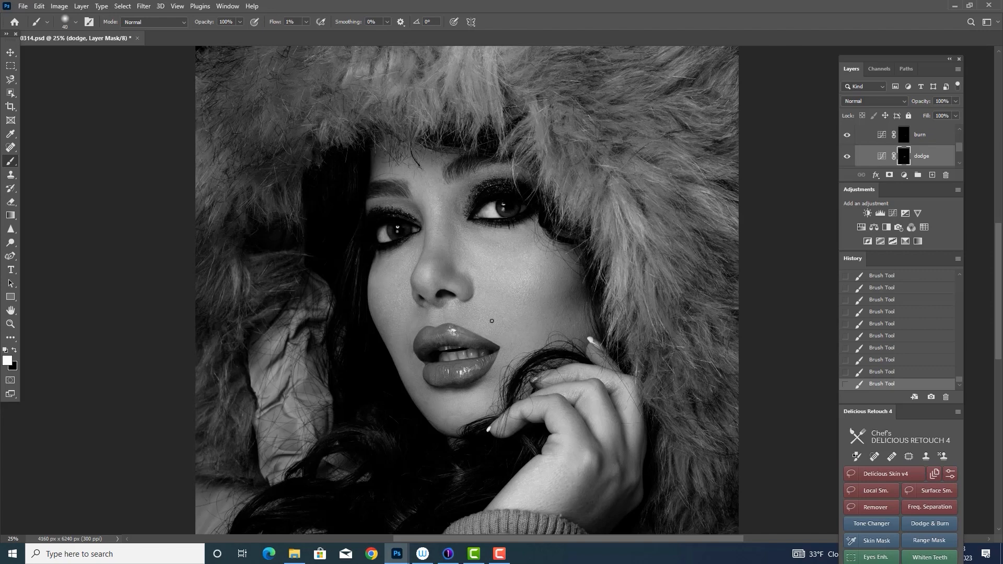
key("bracketleft")
key("ctrl+comma")
key("ctrl+comma")
left_click(461, 398)
key("bracketleft")
left_click(458, 413)
left_click(458, 412)
left_click(457, 412)
left_click(459, 412)
left_click(459, 412)
left_click(461, 409)
left_click(461, 412)
left_click(459, 417)
left_click(458, 422)
Step: Check the dodge layer's effect and brighten the hair-side cheek below the eye on its mask
key("alt+bracketright")
key("bracketleft")
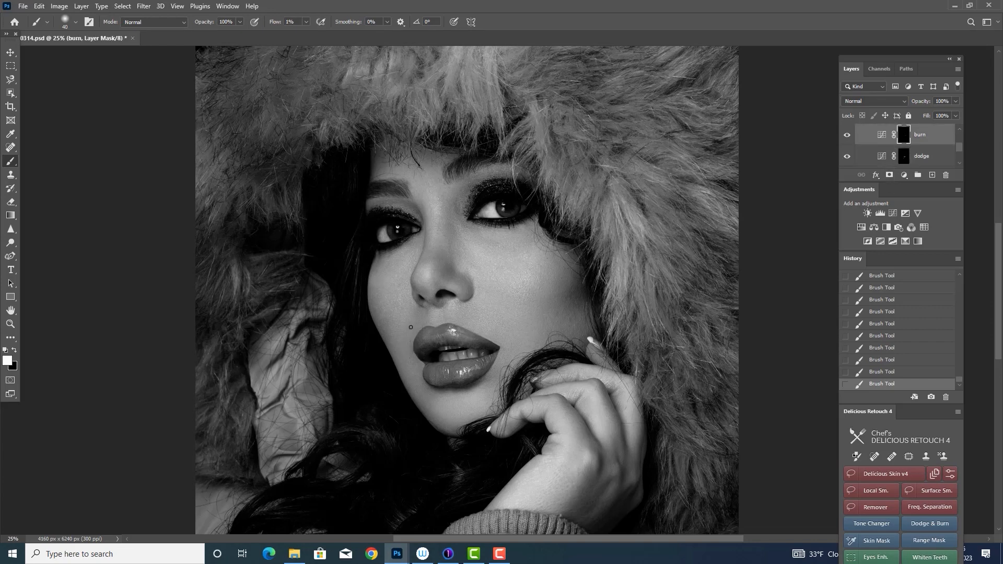
key("alt+bracketleft")
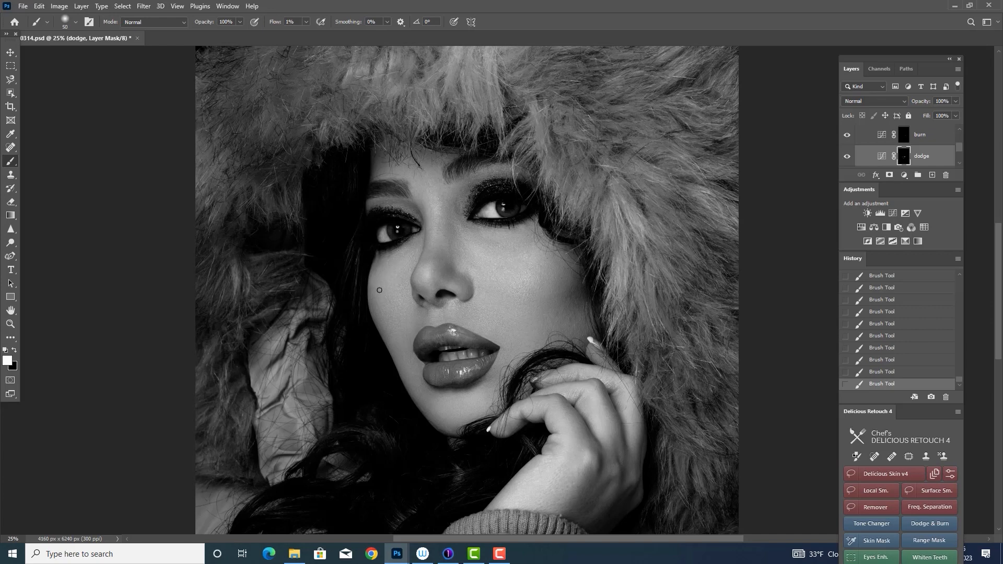
left_click(847, 156)
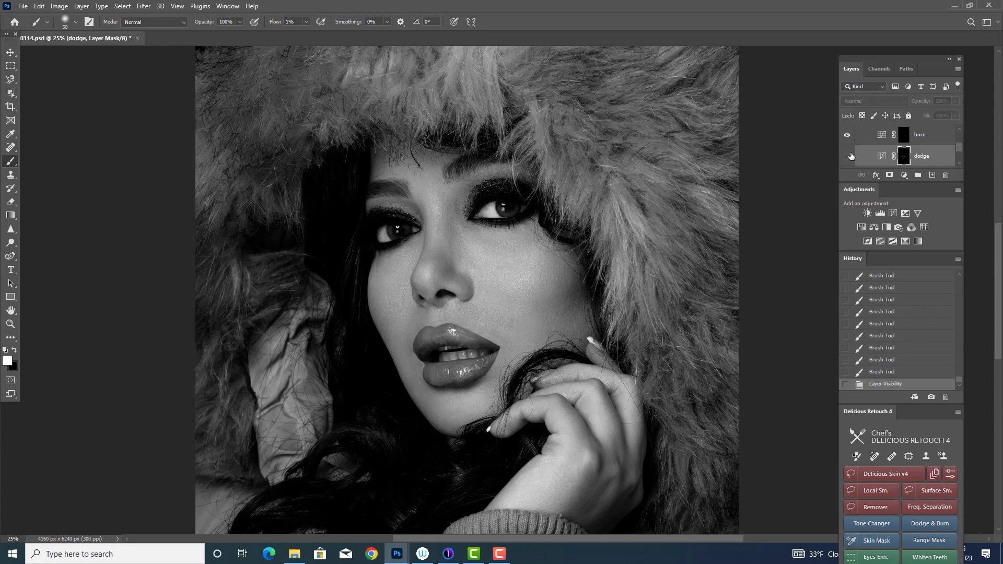
left_click(847, 156)
key("[")
key("[")
mouse_move(405, 272)
left_mouse_down()
mouse_move(417, 247)
mouse_move(396, 263)
left_mouse_up()
Step: Darken the bright spots on the hair-side cheek next to the nose on the burn layer's mask using a 45 px Brush
left_click(903, 137)
key("]")
key("]")
key("]")
key("]")
mouse_move(398, 264)
left_mouse_down()
mouse_move(385, 280)
mouse_move(402, 291)
left_mouse_up()
left_click(402, 291)
left_click(403, 290)
left_click(403, 288)
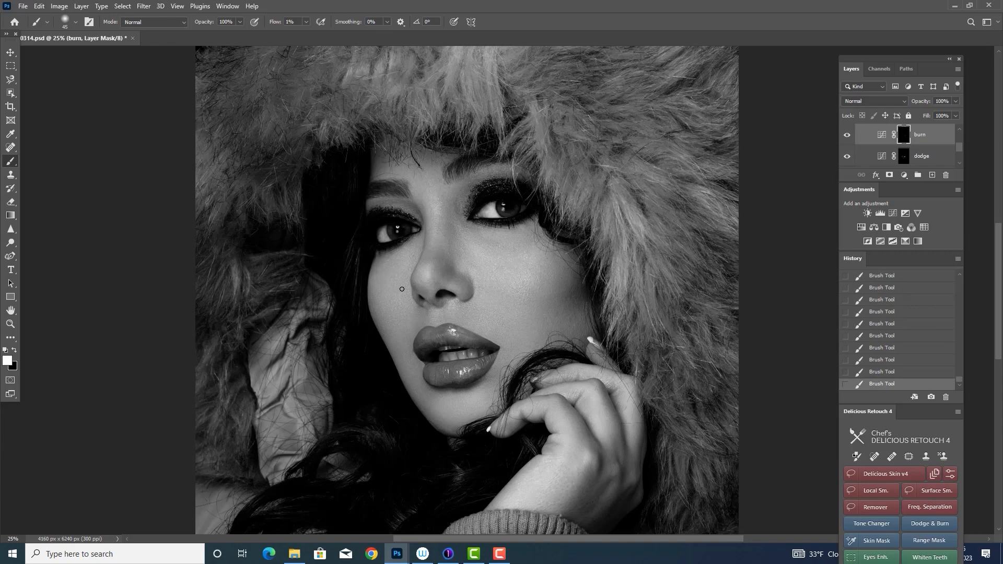
Step: Adjust the Brush size to 90 px for burning the hair-side cheek
key("]")
key("]")
key("]")
key("]")
key("]")
key("]")
key("]")
key("]")
key("]")
key("]")
key("[")
key("[")
key("[")
key("[")
key("[")
key("[")
key("[")
key("[")
key("[")
key("[")
key("[")
key("[")
key("[")
key("[")
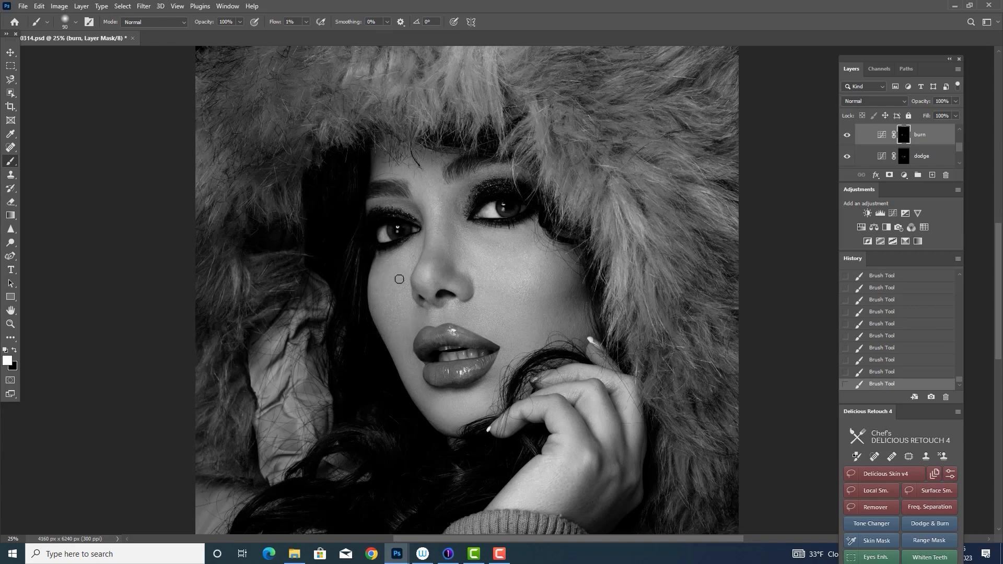
Step: Check the dodge layer's effect, and brighten the skin above the upper lip and beside the hair-side mouth corner on its mask
left_click(903, 155)
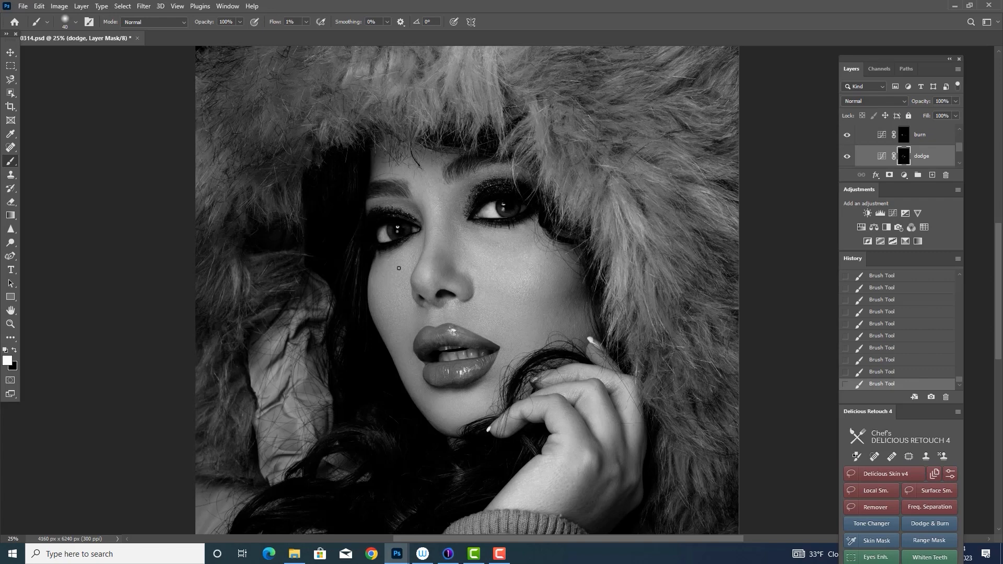
left_click(847, 157)
left_click(846, 157)
left_click_drag(432, 318, 427, 323)
left_click_drag(424, 324, 421, 326)
left_click_drag(419, 327, 417, 328)
left_click_drag(416, 329, 425, 376)
scroll(502, 356, "down", 2)
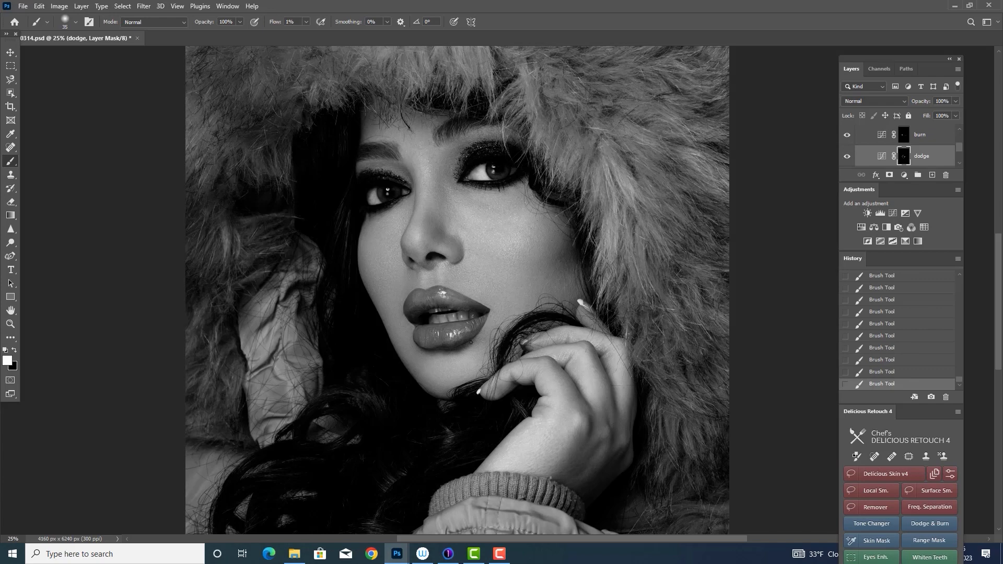
Step: Save the document with the dodge layer's mask active
scroll(499, 285, "up", 1)
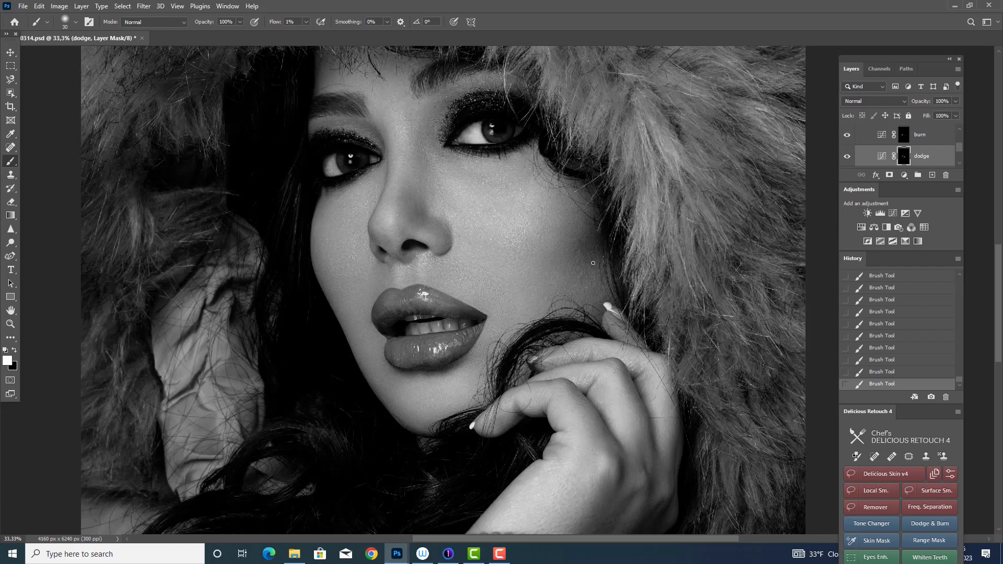
key("alt+bracketright")
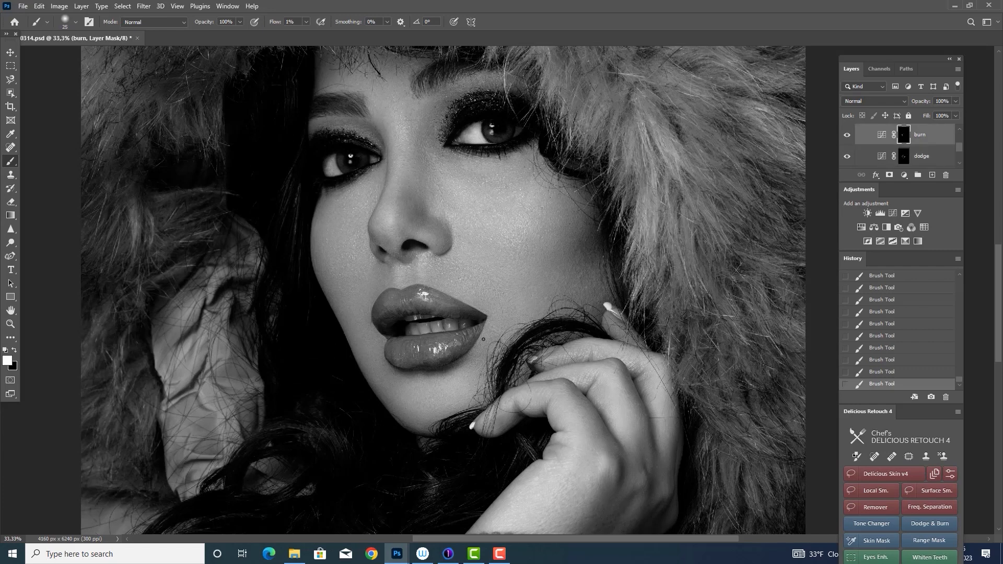
key("alt+bracketleft")
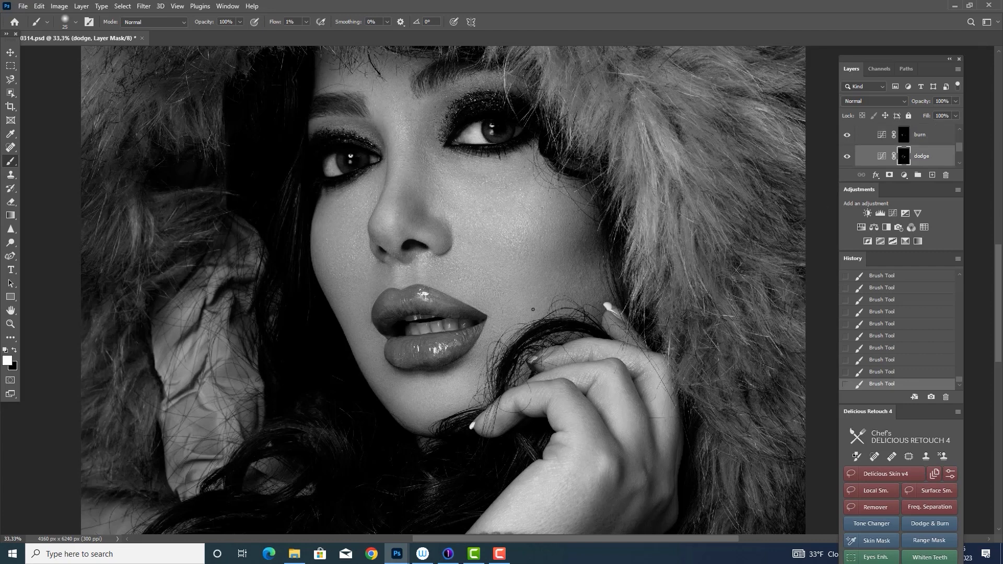
key("bracketright")
key("ctrl+s")
key("ctrl+minus")
key("ctrl+minus")
key("ctrl+minus")
key("ctrl+plus")
key("ctrl+plus")
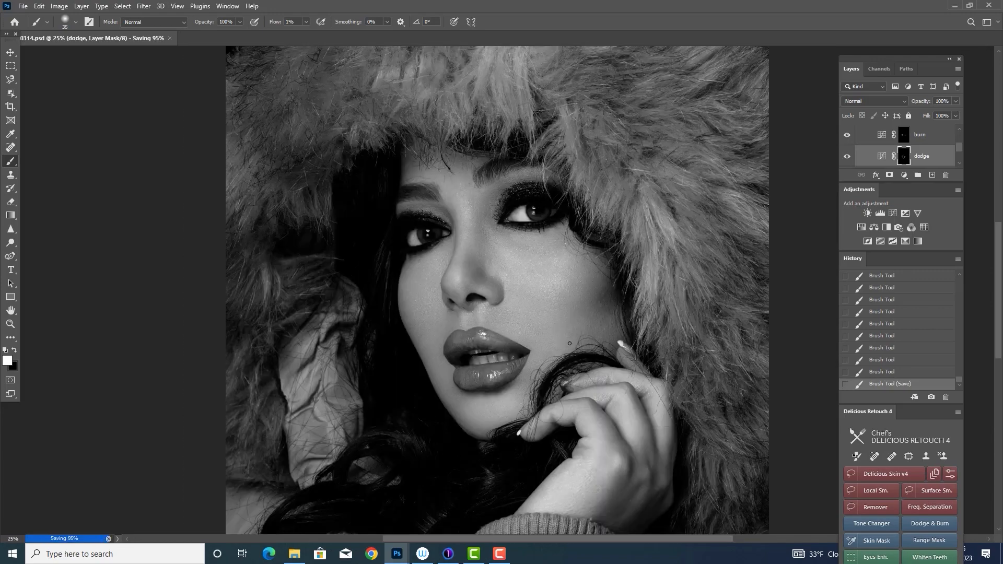
Step: Brighten the dark spots on the lower hair-side cheek above the hair strands on the dodge layer's mask using a 45 px Brush
key("bracketright")
key("bracketright")
key("bracketright")
left_click(570, 337)
left_click(569, 337)
left_click(567, 333)
Step: Darken the small bright spots on the lower hair-side cheek on the burn layer's mask using a 45 px Brush
key("alt+bracketright")
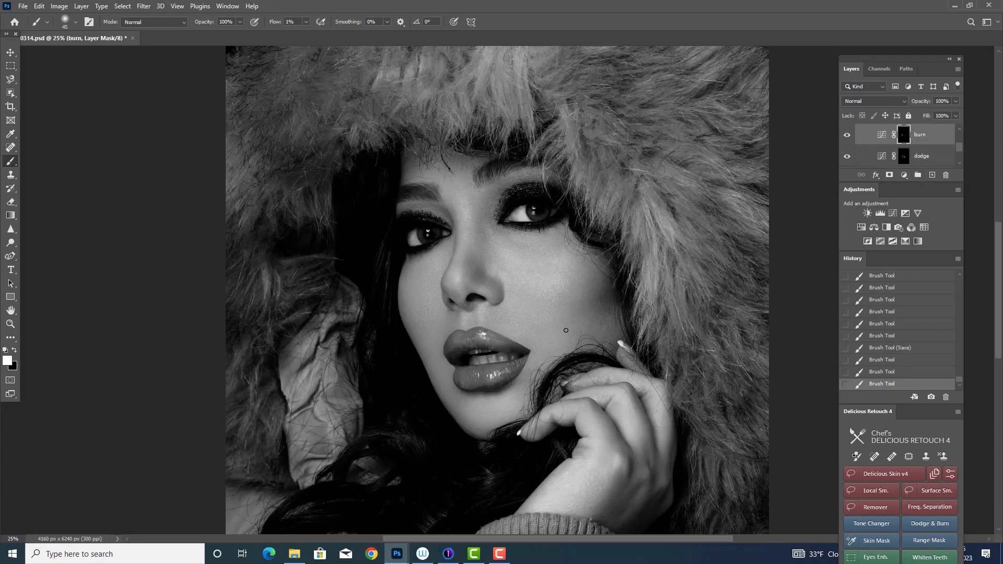
left_click(564, 328)
left_click(565, 326)
left_click(566, 320)
left_click(568, 318)
left_click(566, 321)
Step: Darken the hair-side cheek with a long upward stroke of a much larger Brush on the burn layer's mask
key("bracketright")
key("bracketright")
key("bracketright")
key("bracketright")
key("bracketright")
key("bracketright")
key("bracketright")
key("bracketright")
key("bracketright")
key("bracketright")
key("bracketright")
key("bracketright")
mouse_move(572, 326)
left_mouse_down()
mouse_move(608, 313)
mouse_move(569, 277)
left_mouse_up()
Step: Activate the dodge layer's mask and set the Brush size to 50 px
key("bracketleft")
key("bracketleft")
key("bracketleft")
key("bracketleft")
key("bracketleft")
key("bracketleft")
key("bracketleft")
key("bracketleft")
key("bracketleft")
key("bracketleft")
key("bracketleft")
key("bracketleft")
key("bracketright")
key("bracketright")
key("bracketright")
key("bracketleft")
key("bracketleft")
key("bracketleft")
key("alt+bracketleft")
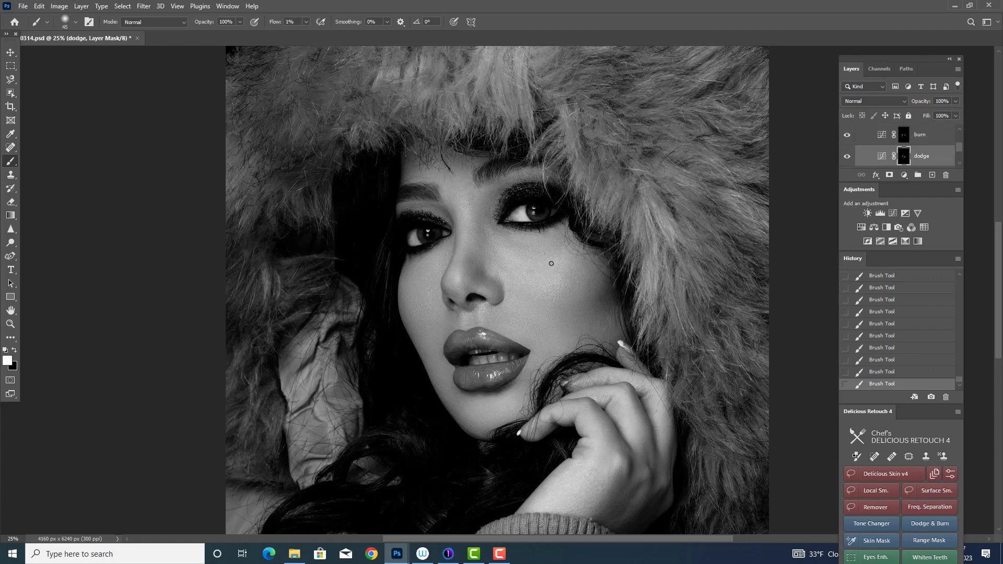
key("bracketright")
Step: Compare the portrait with Group 2 and Group 3 hidden and shown
scroll(852, 146, "up", 5)
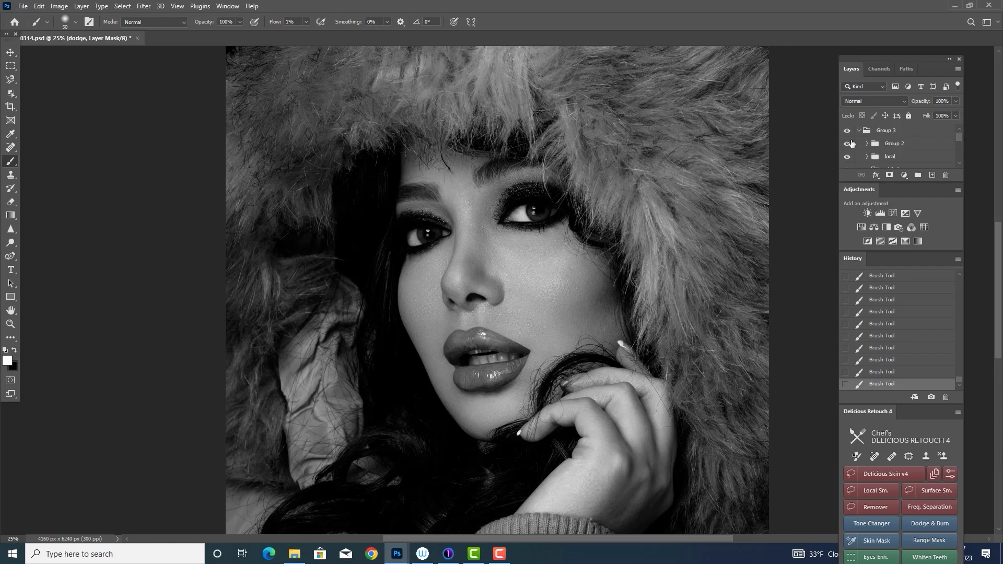
left_click(847, 143)
left_click(846, 131)
left_click(846, 131)
left_click(847, 145)
scroll(856, 148, "down", 5)
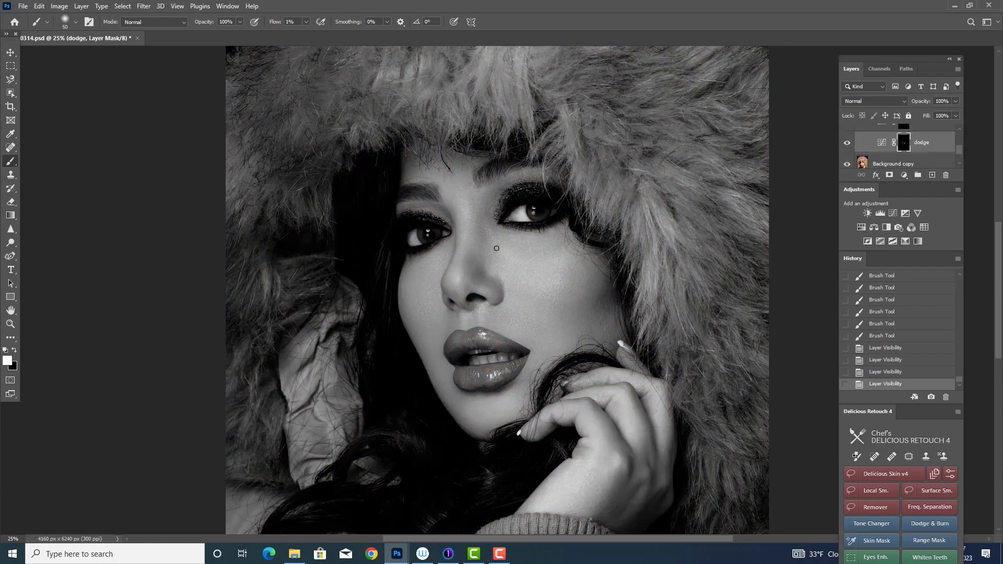
Step: Brighten the bridge of the nose with short strokes on the dodge layer's mask
key("bracketleft")
left_click_drag(467, 267, 469, 261)
key("bracketleft")
left_click_drag(472, 257, 469, 258)
left_click_drag(469, 259, 468, 261)
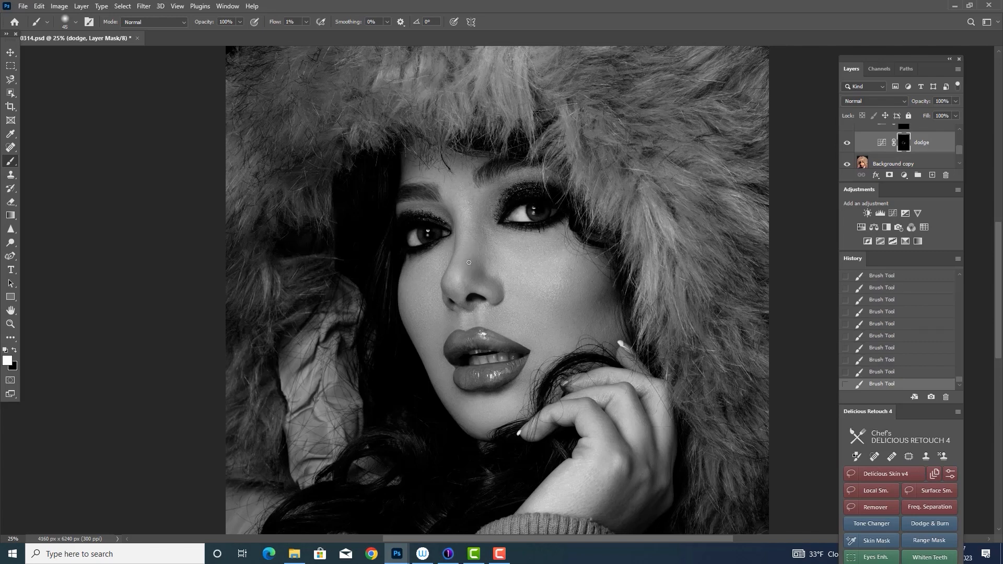
Step: Set the Brush size to 60 px and check the dodge layer's effect by toggling its visibility
key("bracketright")
key("bracketleft")
key("bracketright")
key("bracketright")
left_click(847, 143)
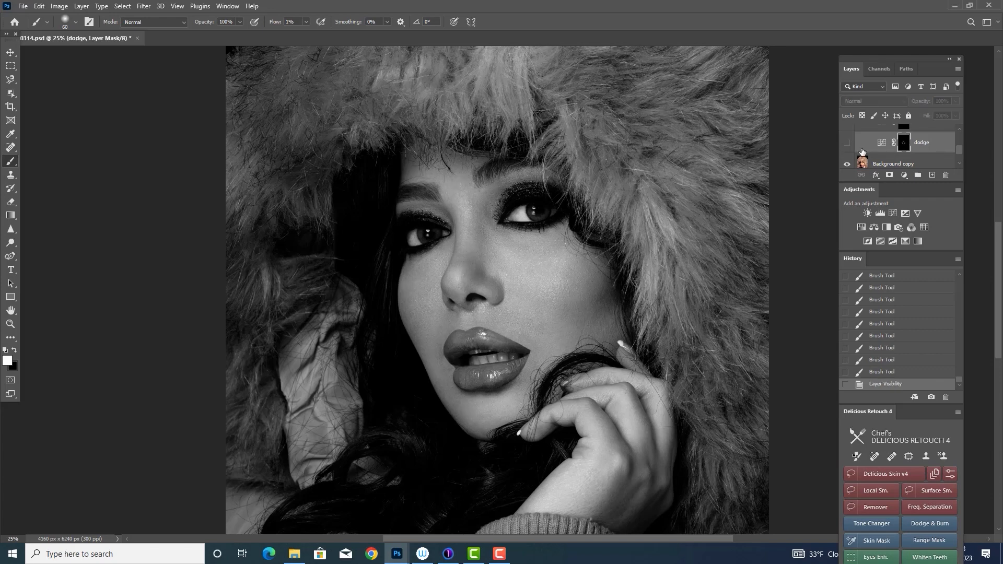
left_click(847, 143)
Step: Brighten the middle of the hair-side cheek, working outward from beside the nose, on the dodge layer's mask
key("bracketleft")
key("bracketleft")
left_click_drag(540, 280, 540, 282)
left_click_drag(540, 284, 534, 285)
left_click_drag(534, 285, 543, 285)
left_click_drag(543, 285, 550, 278)
left_click_drag(550, 278, 557, 271)
key("bracketright")
key("bracketleft")
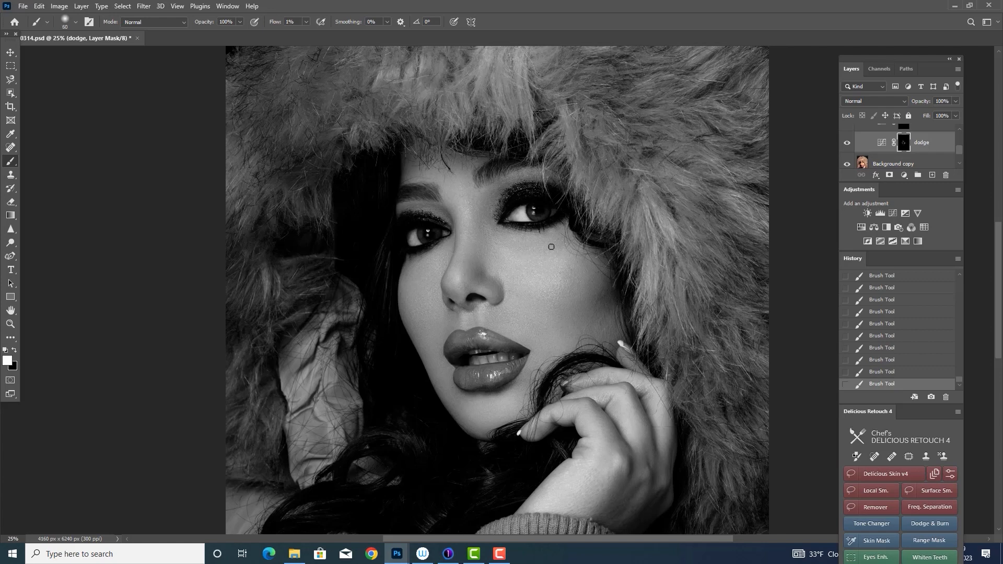
Step: Compare the portrait with Group 2 hidden and shown
key("bracketright")
key("bracketright")
key("bracketright")
scroll(903, 157, "up", 5)
left_click(847, 144)
left_click(847, 143)
left_click(847, 144)
left_click(847, 144)
Step: Brighten the lower outer edge of the hair-side cheek above the raised fingertips on the dodge layer's mask
key("bracketleft")
key("bracketleft")
left_click_drag(610, 318, 612, 320)
left_click_drag(611, 319, 613, 326)
left_click_drag(609, 321, 604, 327)
left_click_drag(602, 318, 596, 323)
left_click_drag(594, 316, 592, 319)
key("bracketleft")
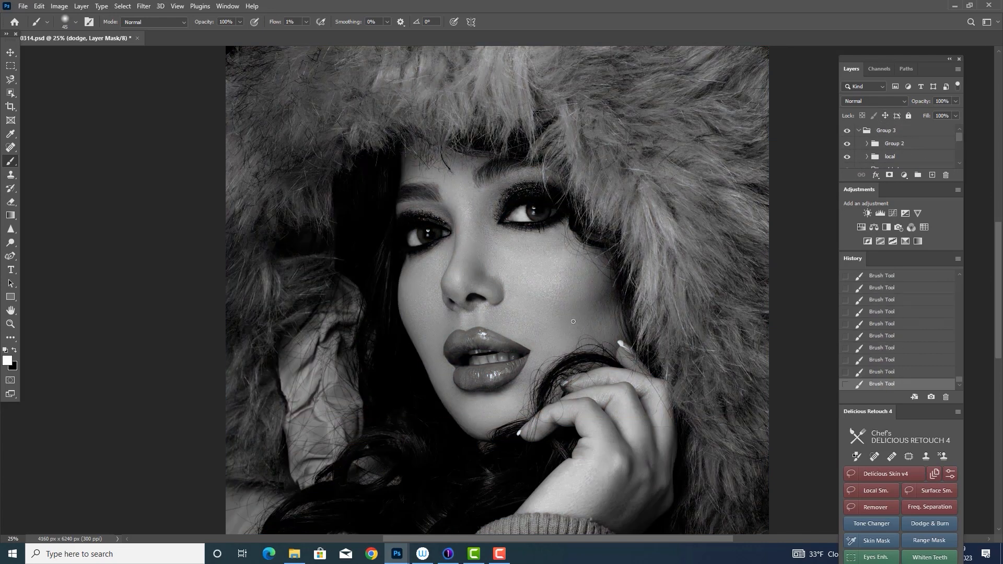
Step: Check the effect of the local group and Group 2 by toggling their visibility
key("bracketright")
key("bracketright")
key("bracketleft")
key("bracketleft")
key("bracketright")
key("bracketright")
key("bracketright")
left_click_drag(846, 157, 847, 142)
left_click_drag(958, 136, 958, 147)
Step: Brighten the outer hair-side cheek beside the fur with repeated upward strokes on the dodge layer's mask
key("bracketleft")
key("bracketleft")
left_click_drag(602, 298, 597, 285)
left_click_drag(599, 293, 597, 283)
left_click_drag(599, 290, 596, 279)
left_click_drag(599, 285, 596, 276)
left_click_drag(598, 281, 596, 265)
key("bracketleft")
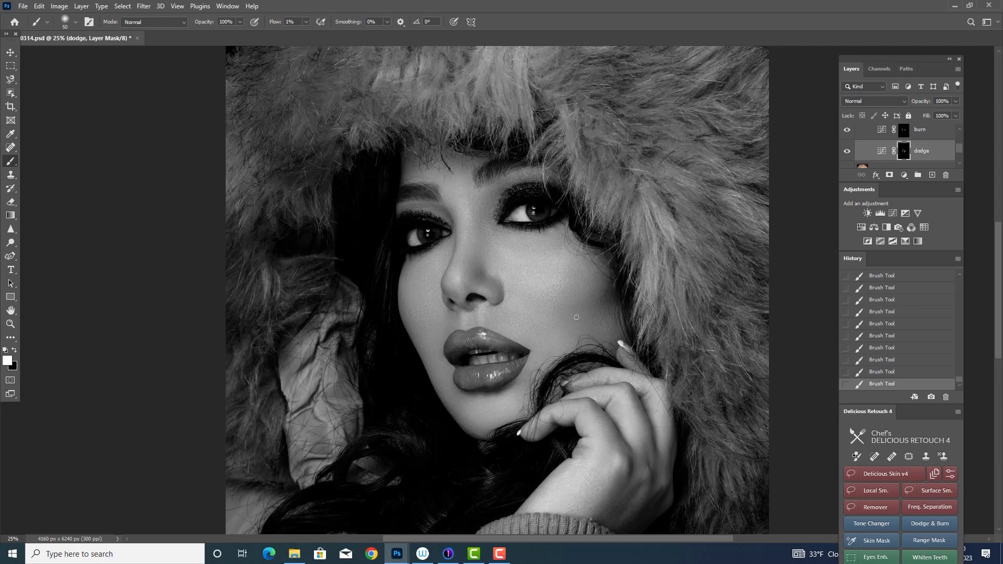
Step: Check the dodge layer's effect and add another brightening stroke to the outer hair-side cheek on its mask
key("bracketright")
key("bracketright")
key("bracketright")
key("bracketright")
key("bracketright")
key("bracketleft")
key("bracketleft")
key("bracketleft")
left_click(846, 151)
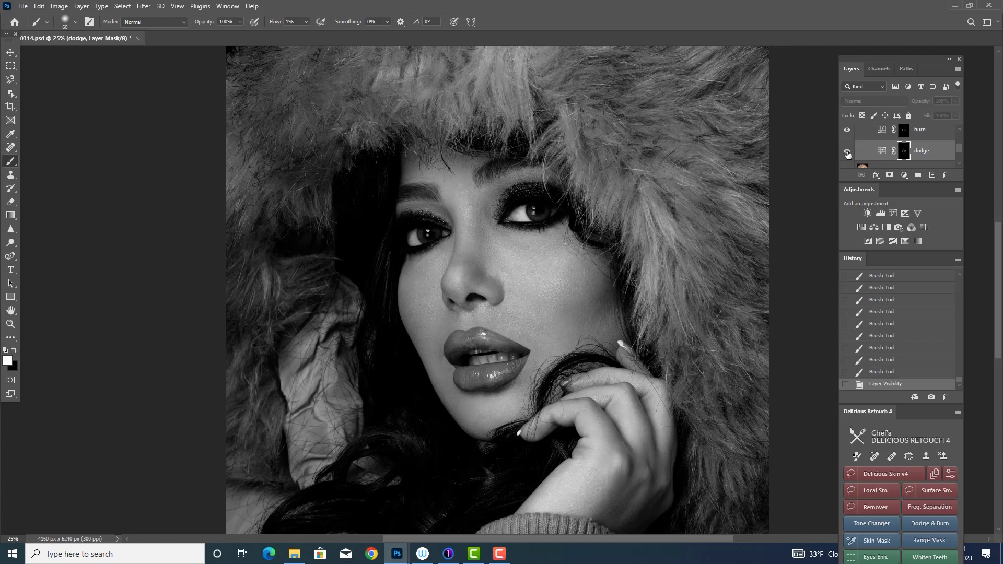
left_click(846, 151)
left_click_drag(606, 292, 604, 282)
Step: Darken the lower outer hair-side cheek above the fingertips on the burn layer's mask using a 45 px Brush
left_click(903, 131)
mouse_move(605, 326)
left_mouse_down()
mouse_move(607, 337)
mouse_move(606, 326)
left_mouse_up()
left_click_drag(606, 327, 607, 335)
left_click_drag(606, 334, 606, 332)
left_click_drag(605, 331, 604, 320)
left_click_drag(605, 320, 605, 327)
left_click_drag(605, 326, 605, 315)
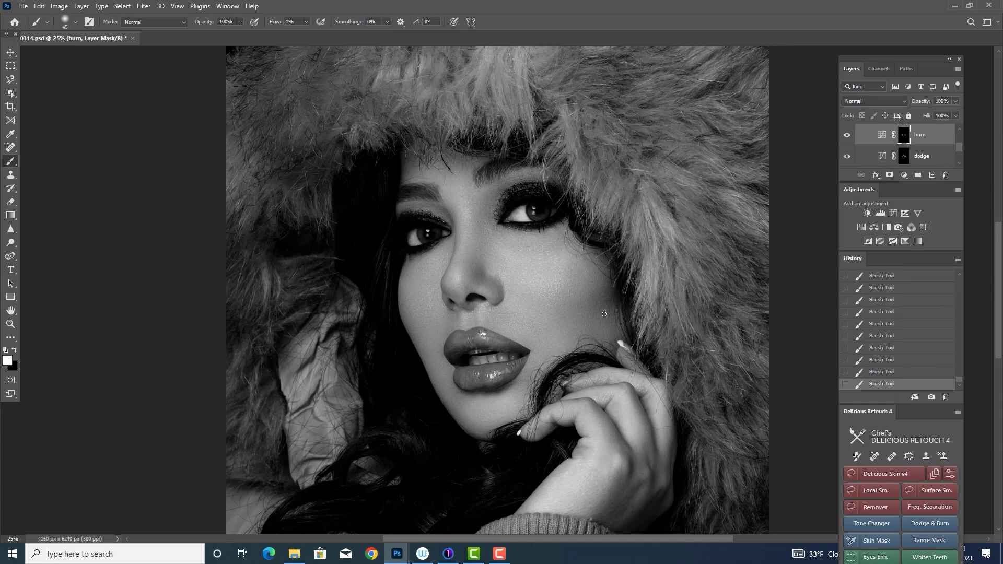
Step: Activate the dodge layer's mask with a smaller Brush and save the document
key("bracketright")
key("bracketright")
key("bracketright")
key("bracketright")
key("bracketright")
key("alt+bracketleft")
key("bracketleft")
key("bracketleft")
key("bracketleft")
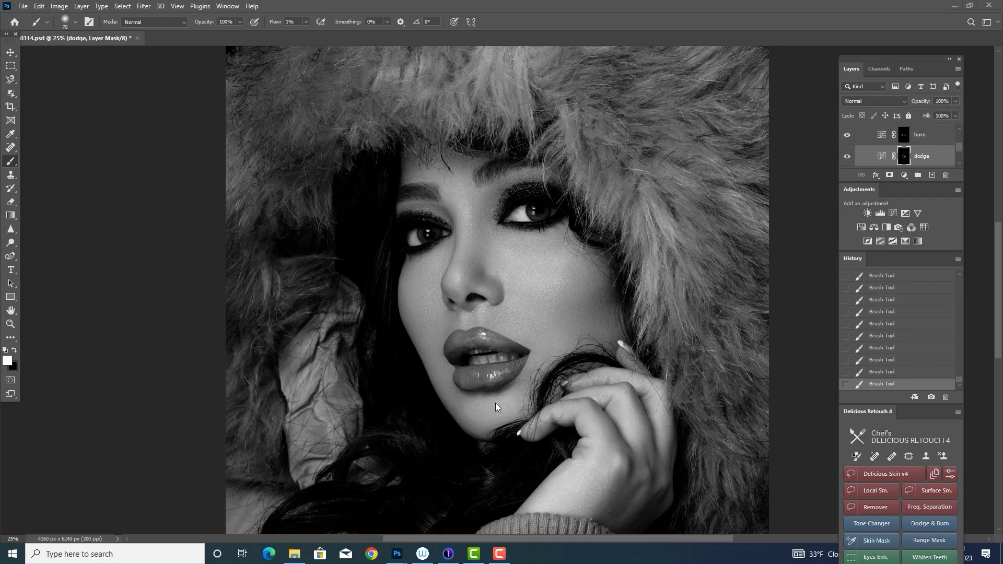
key("ctrl+s")
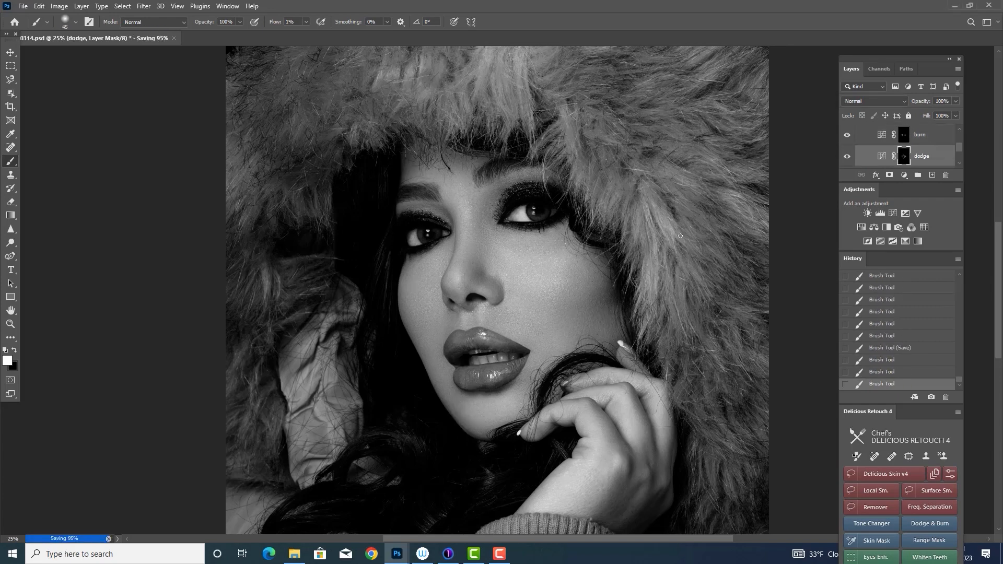
Step: Darken the jaw beside the chin, on the side away from the hand, on the burn layer's mask using a 45 px Brush
key("alt+bracketright")
key("bracketleft")
key("bracketleft")
key("bracketleft")
left_click_drag(459, 412, 463, 417)
left_click_drag(460, 411, 465, 420)
left_click_drag(462, 413, 467, 421)
Step: Brighten the cheek below the hand-side eye on the dodge layer's mask using a 60 px Brush
key("ctrl+minus")
key("ctrl+minus")
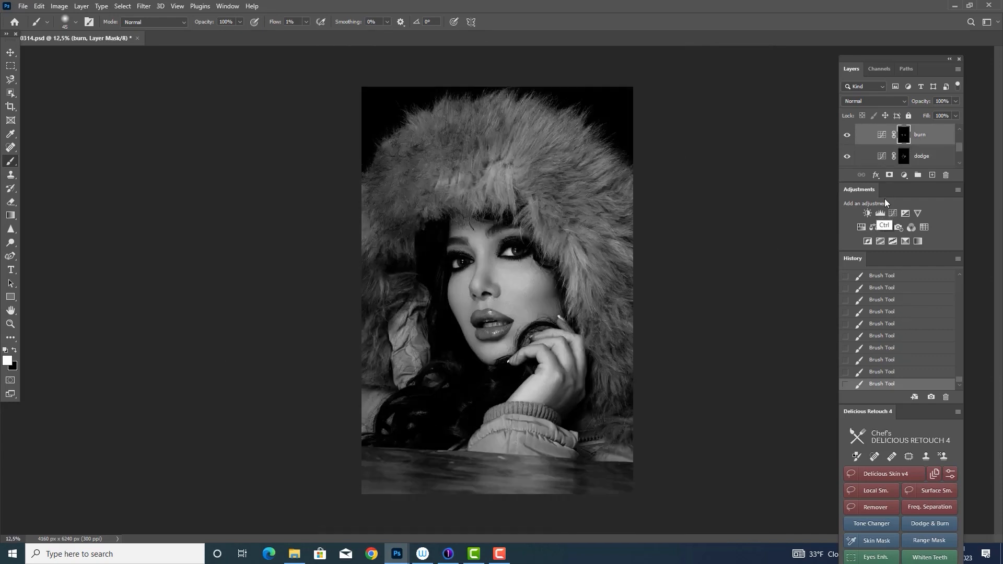
key("ctrl+plus")
left_click(903, 156)
key("bracketright")
key("bracketright")
key("bracketright")
key("bracketright")
key("bracketleft")
key("bracketleft")
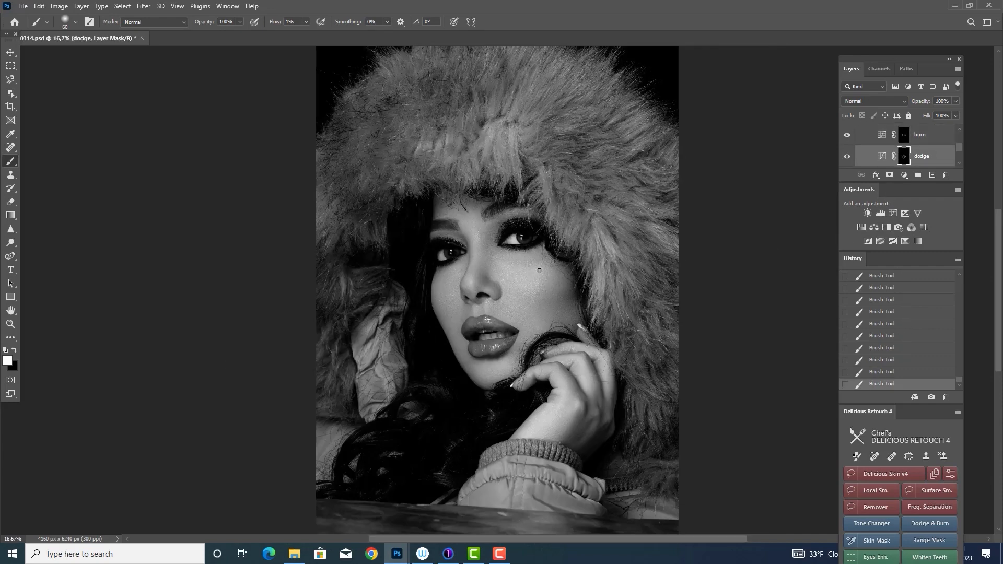
Step: Darken the inner cheek between the nose and the hand-side eye on the burn layer's mask using an 80 px Brush
key("alt+bracketright")
key("bracketleft")
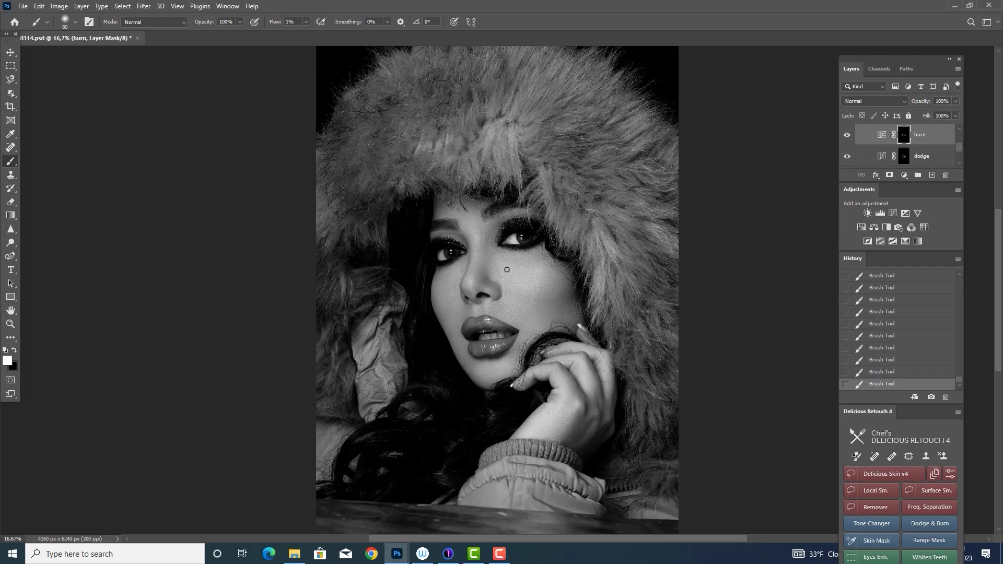
key("bracketright")
key("bracketright")
key("bracketleft")
Step: Brighten the inner cheek beside the hand-side nostril on the dodge layer's mask using a 50 px Brush
key("alt+bracketleft")
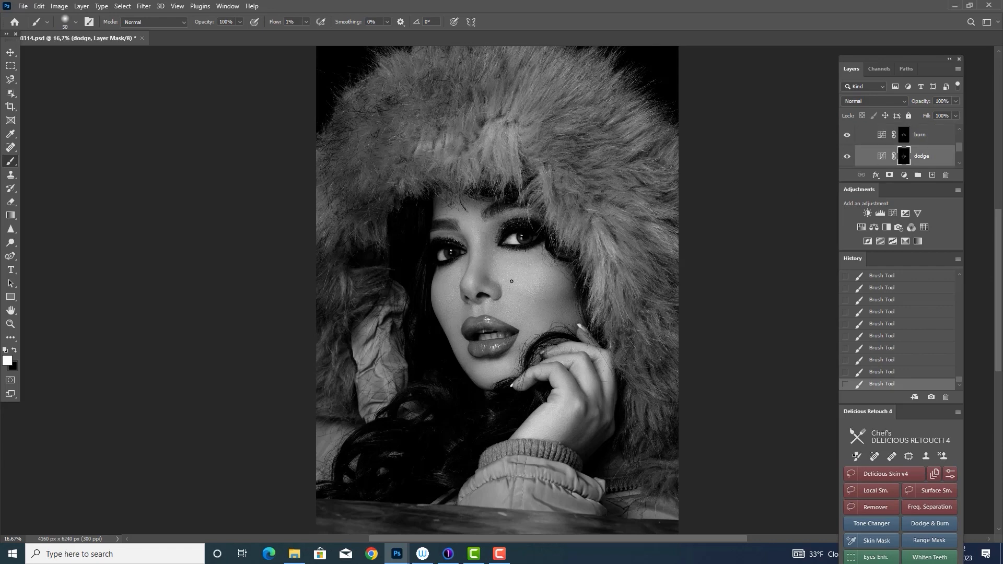
key("bracketleft")
left_click(942, 136)
left_click(941, 148)
key("bracketleft")
Step: Darken the skin beside the mouth, on the side away from the hand, on the burn layer's mask using an 80 px Brush
key("alt+bracketright")
key("bracketright")
key("bracketright")
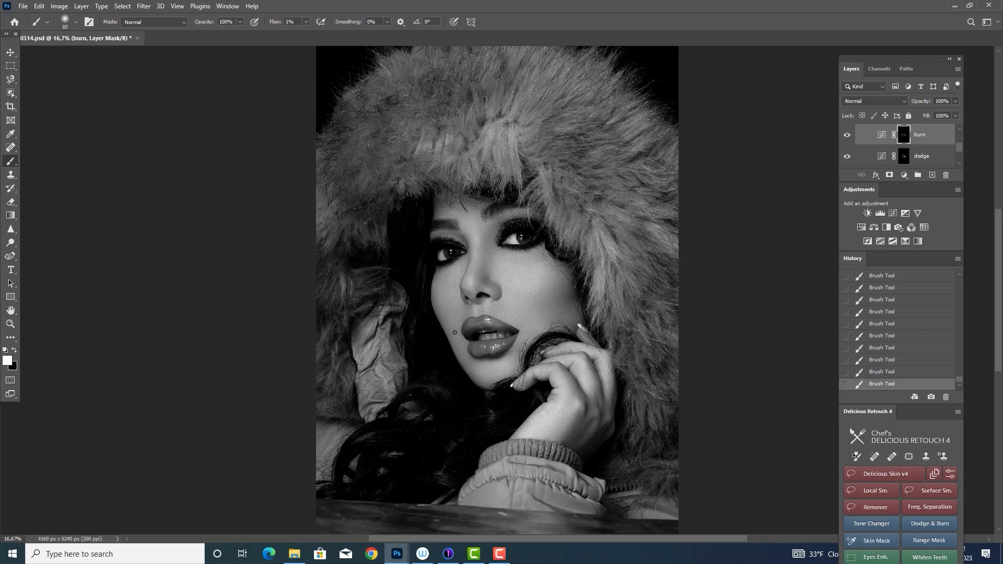
Step: Brighten the skin between the nose and the upper lip on the dodge layer's mask using an 80 px Brush
key("bracketleft")
key("alt+bracketleft")
key("bracketright")
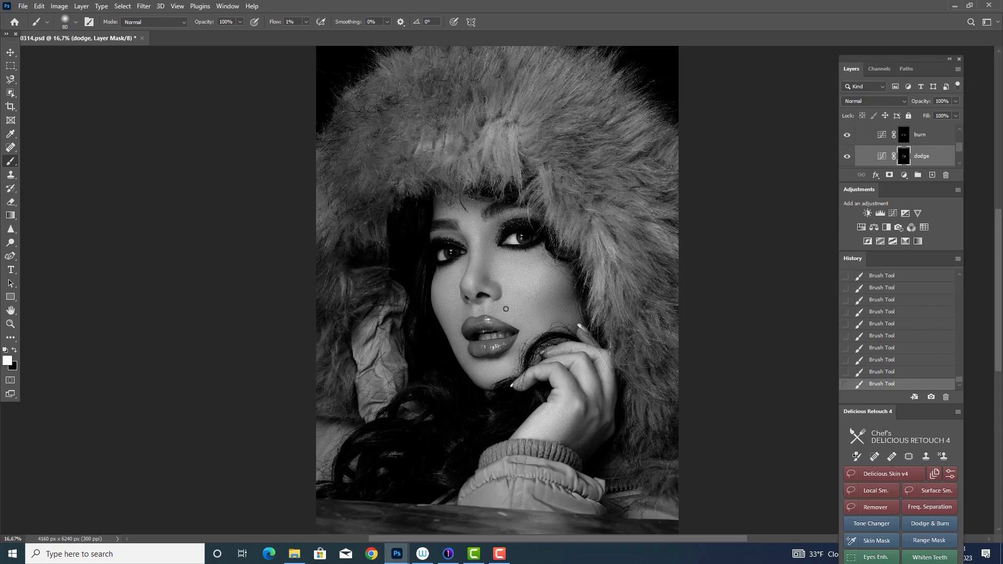
Step: Darken the skin along the upper lip near the hand-side mouth corner on the burn layer's mask using a 50 px Brush
key("bracketleft")
key("bracketleft")
key("bracketleft")
key("alt+bracketright")
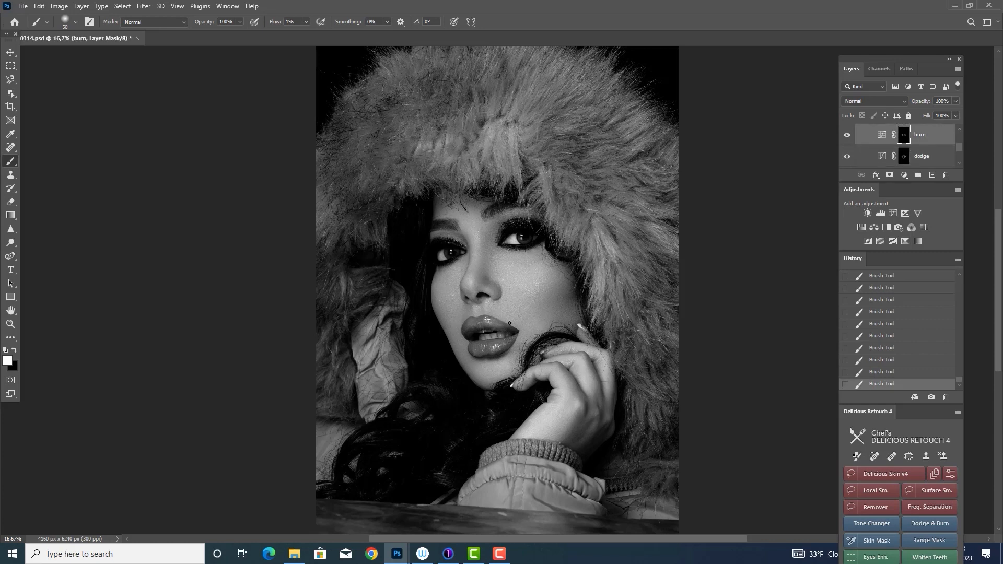
Step: Brighten the lower cheek between the mouth corner and the fingertips on the dodge layer's mask, starting with a 50 px Brush
key("alt+bracketleft")
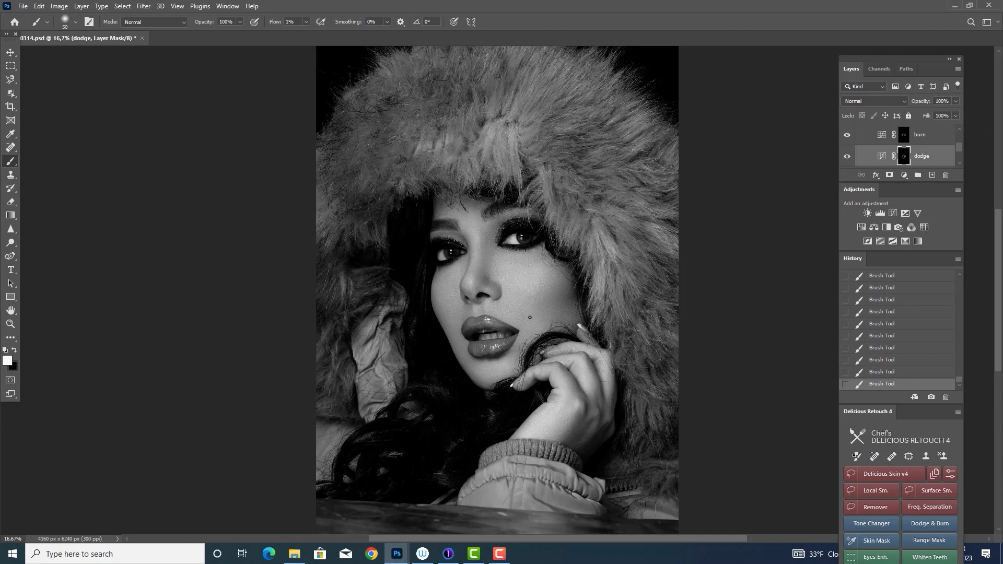
key("bracketright")
key("bracketright")
key("bracketright")
Step: Hide Group 2 to return to the color view, compare the retouching on and off, and save the document
mouse_move(959, 147)
left_mouse_down()
mouse_move(958, 136)
mouse_move(959, 145)
left_mouse_up()
left_click(846, 143)
left_click(847, 131)
left_click(846, 130)
key("ctrl+s")
left_click(846, 144)
left_click(847, 144)
Step: Paint a stroke over the hand-side cheek beside the mouth on the global burn layer's mask using a 200 px Brush
left_click(905, 151)
key("bracketright")
key("bracketright")
key("bracketright")
key("bracketright")
key("bracketright")
key("bracketright")
key("bracketright")
key("bracketright")
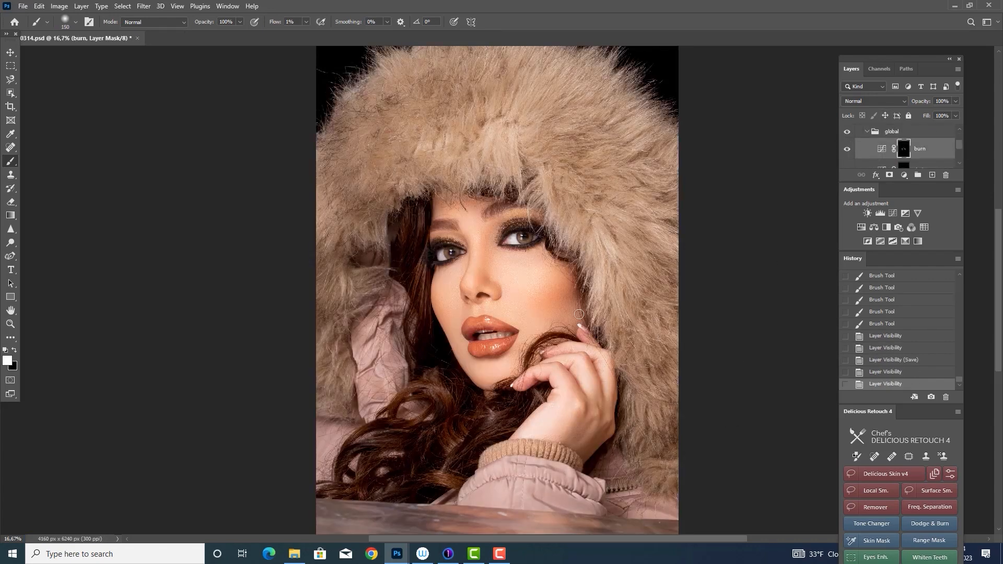
key("ctrl+plus")
key("ctrl+plus")
mouse_move(577, 315)
left_mouse_down()
mouse_move(581, 325)
mouse_move(583, 256)
left_mouse_up()
Step: Collapse the global group, expand the local group and activate its dodge layer's mask with white as the painting color
left_click(866, 131)
scroll(939, 140, "up", 1)
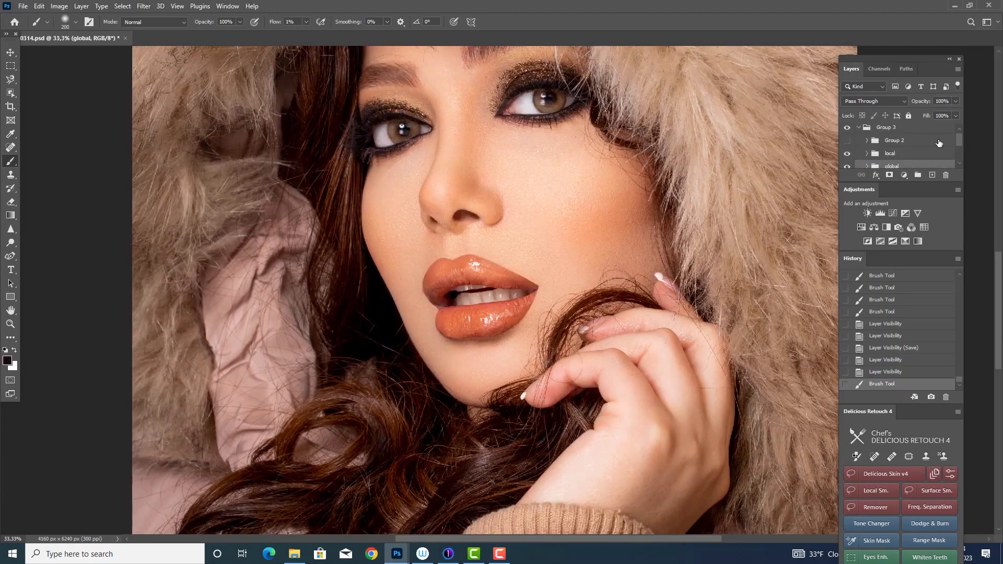
left_click(867, 153)
scroll(903, 157, "down", 1)
left_click(904, 157)
key("x")
key("ctrl+plus")
key("ctrl+plus")
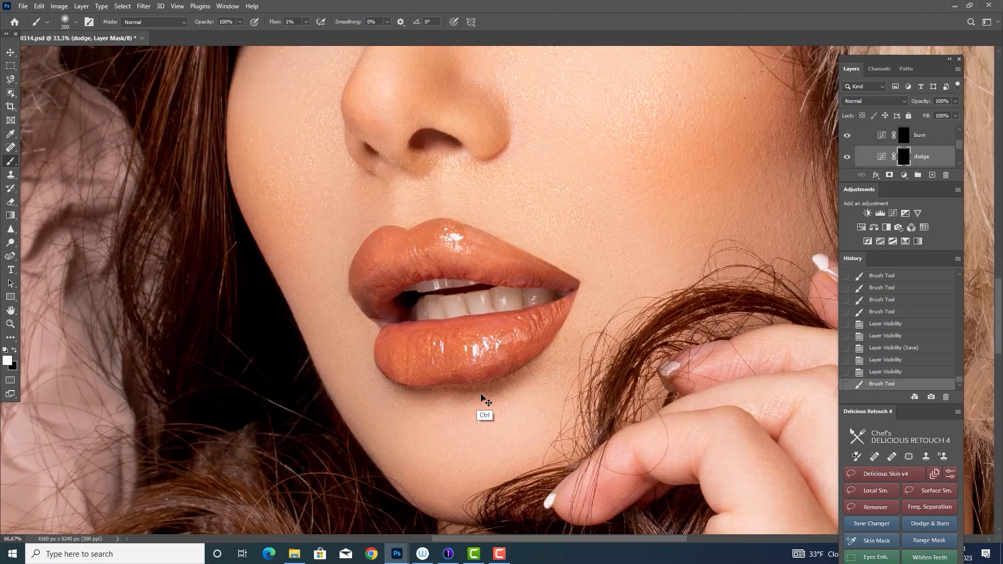
Step: Dab the center of the lower lip on the local dodge layer's mask using a 15 px Brush
key("bracketleft")
key("bracketleft")
key("bracketleft")
key("bracketleft")
key("bracketleft")
key("bracketleft")
key("bracketleft")
key("bracketleft")
key("bracketleft")
key("bracketleft")
key("bracketleft")
key("bracketleft")
key("bracketleft")
key("bracketleft")
key("bracketleft")
key("bracketleft")
left_click(465, 360)
left_click(464, 366)
left_click(464, 366)
Step: Set the Brush flow to 3% and brighten the lower lip from its center toward the hand-side corner on the dodge mask
left_click_drag(306, 22, 308, 31)
left_click(470, 367)
left_click(477, 369)
left_click(484, 370)
left_click(491, 372)
left_click(502, 367)
left_click(513, 362)
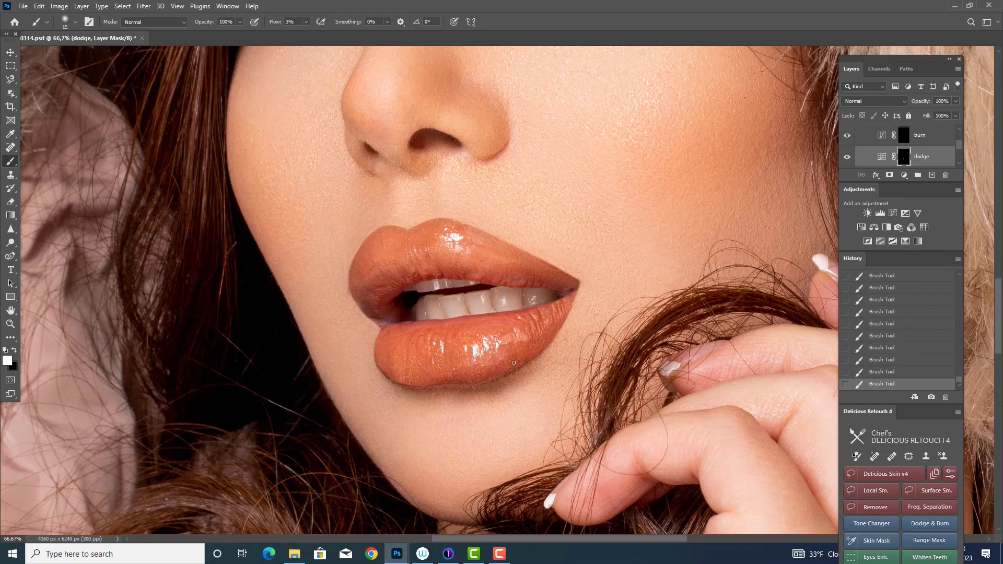
left_click(523, 359)
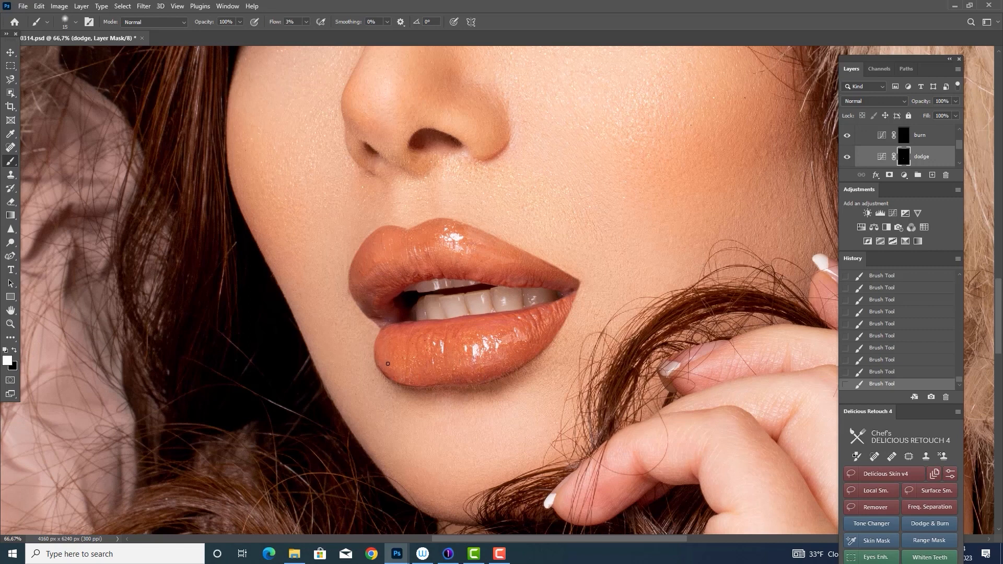
Step: Compare the local dodge layer on and off and add more brightening to the hand-side part of the lower lip
left_click(847, 157)
left_click(846, 156)
left_click(532, 338)
left_click(537, 339)
left_click(542, 340)
left_click(537, 344)
key("bracketright")
left_click_drag(523, 360, 509, 359)
Step: Brighten the skin just above the upper lip's hand-side edge on the local dodge layer's mask
scroll(504, 365, "up", 2)
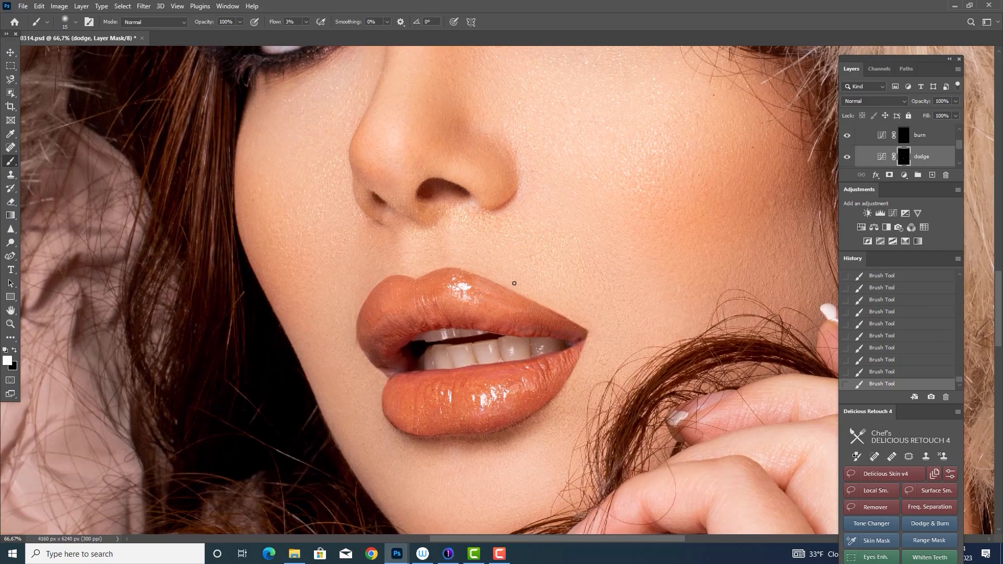
key("bracketright")
key("bracketright")
key("bracketright")
Step: Darken the skin beside the hand-side mouth corner on the local burn mask, and brighten the upper lip on the dodge mask
key("alt+bracketright")
key("bracketright")
key("bracketright")
key("bracketright")
key("bracketright")
key("bracketright")
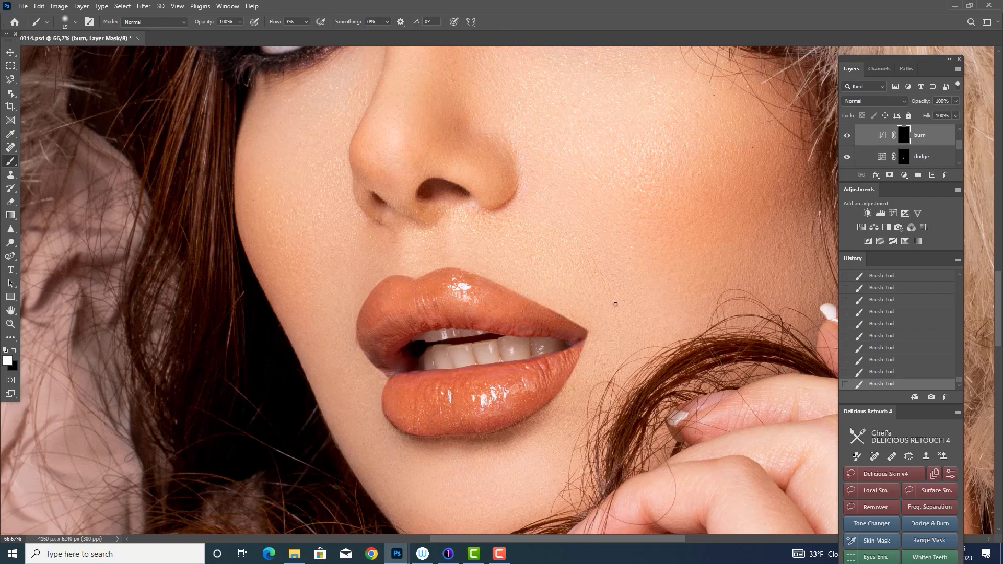
key("alt+bracketleft")
key("bracketright")
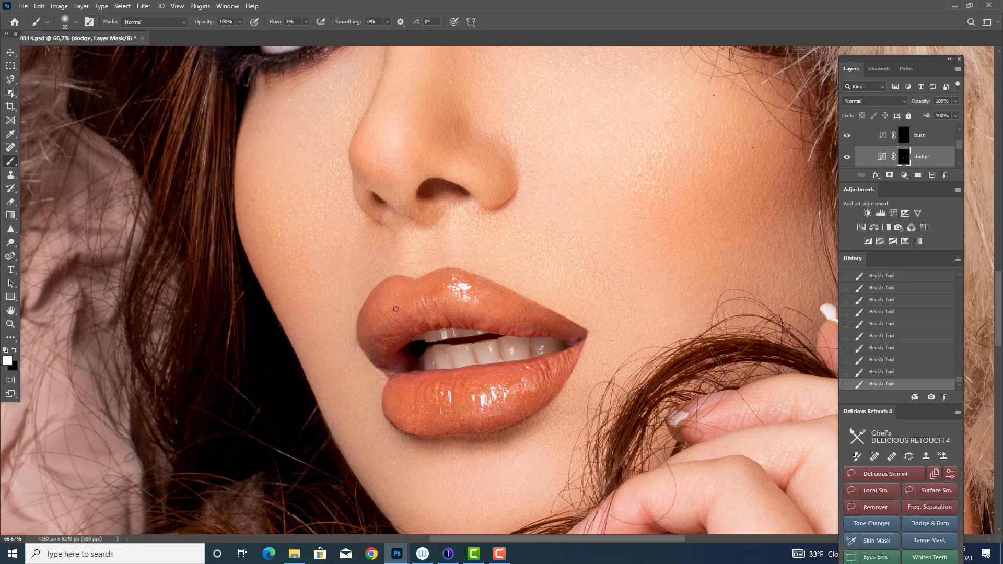
Step: Set the Brush flow to 24% and brighten the hand-side eye with a larger Brush on the local dodge layer's mask
left_click_drag(575, 205, 511, 488)
left_click(306, 22)
left_click_drag(304, 34, 315, 34)
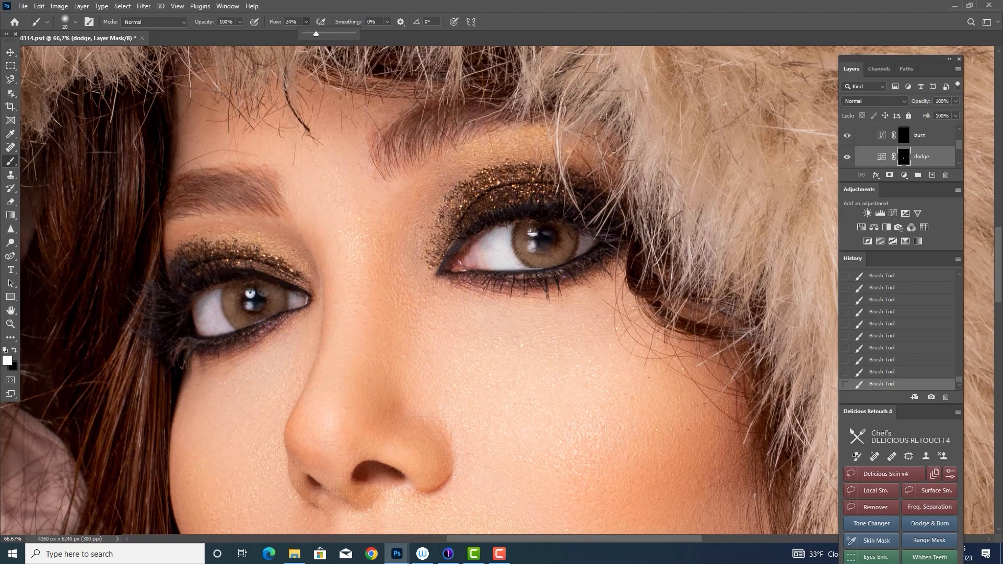
key("bracketright")
key("bracketright")
key("bracketright")
key("bracketright")
key("bracketright")
key("bracketright")
mouse_move(566, 239)
left_mouse_down()
mouse_move(540, 256)
mouse_move(491, 260)
left_mouse_up()
Step: Brighten the white of the eye farther from the hand on the local dodge layer's mask using a smaller Brush
key("bracketleft")
key("bracketleft")
key("bracketleft")
left_click_drag(208, 307, 212, 326)
key("ctrl+minus")
key("ctrl+minus")
key("ctrl+minus")
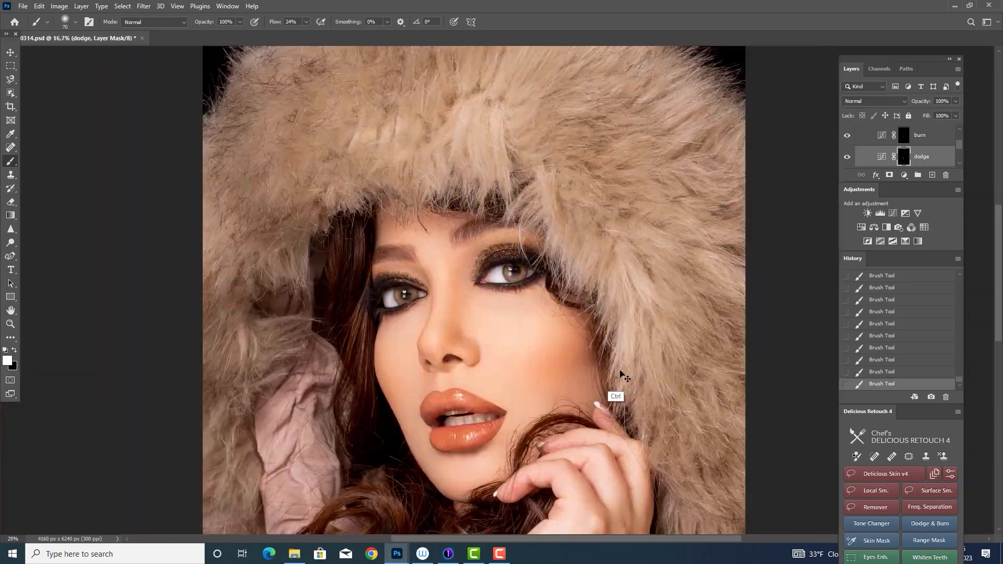
Step: Activate the local burn layer's mask and set the Brush to 96% flow and 40 px
key("ctrl+plus")
key("ctrl+plus")
left_click(903, 136)
left_click(306, 22)
left_click_drag(305, 33, 343, 33)
key("bracketleft")
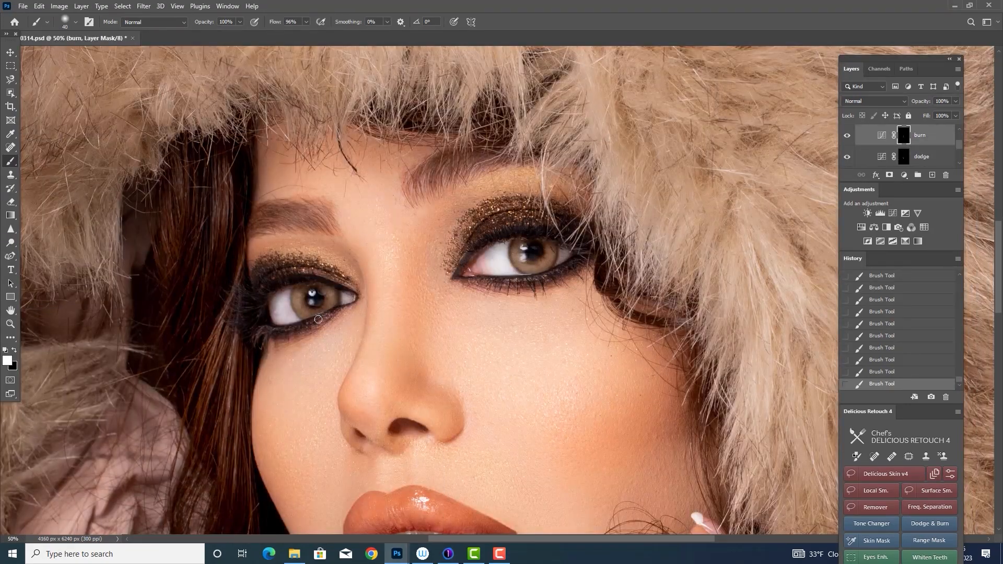
key("ctrl+minus")
key("ctrl+minus")
key("bracketleft")
mouse_move(526, 273)
left_mouse_down()
mouse_move(555, 244)
mouse_move(518, 269)
mouse_move(548, 270)
left_mouse_up()
key("ctrl+minus")
key("ctrl+minus")
key("ctrl+plus")
key("ctrl+plus")
key("ctrl+z")
Step: Darken the hand-side eye's upper lash line and both lash lines of the other eye on the local burn layer's mask
key("bracketright")
key("bracketright")
key("bracketright")
mouse_move(541, 232)
left_mouse_down()
mouse_move(491, 238)
mouse_move(458, 276)
left_mouse_up()
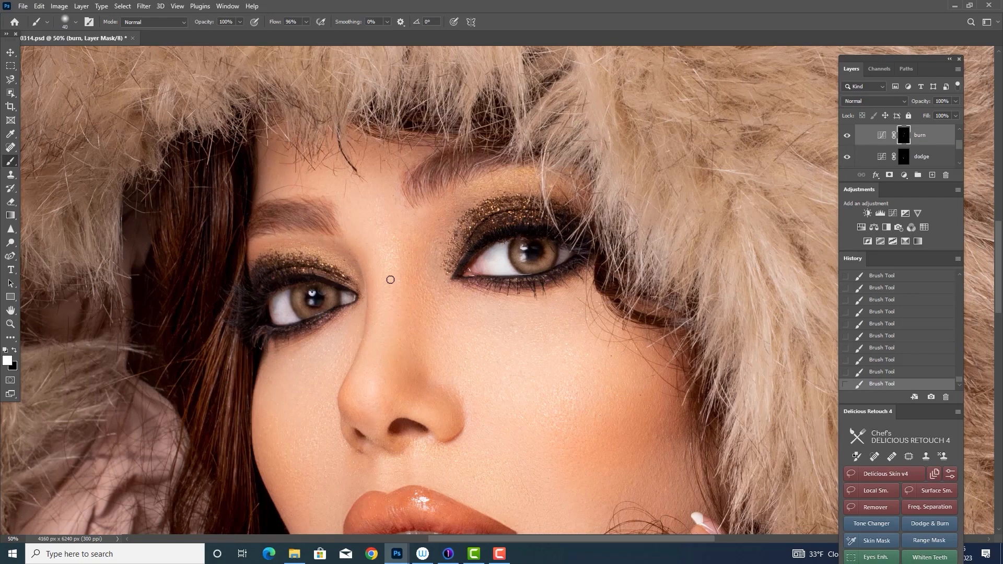
left_click_drag(353, 291, 273, 290)
left_click_drag(351, 301, 260, 331)
Step: Darken the hand-side eye's lower lash line on the local burn layer's mask using a 70 px Brush
key("bracketright")
key("bracketright")
left_click_drag(460, 277, 600, 253)
key("ctrl+minus")
key("ctrl+minus")
key("ctrl+plus")
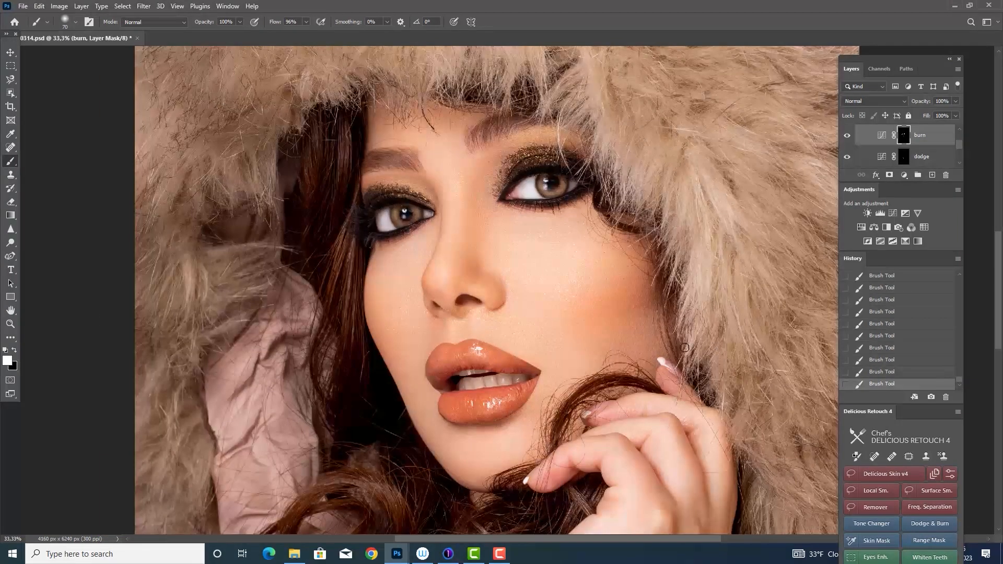
Step: Roll back the latest lash-line strokes on the local burn layer's mask to an earlier state in the history
left_click(909, 289)
left_click(899, 332)
left_click(893, 288)
left_click(885, 278)
left_click(884, 289)
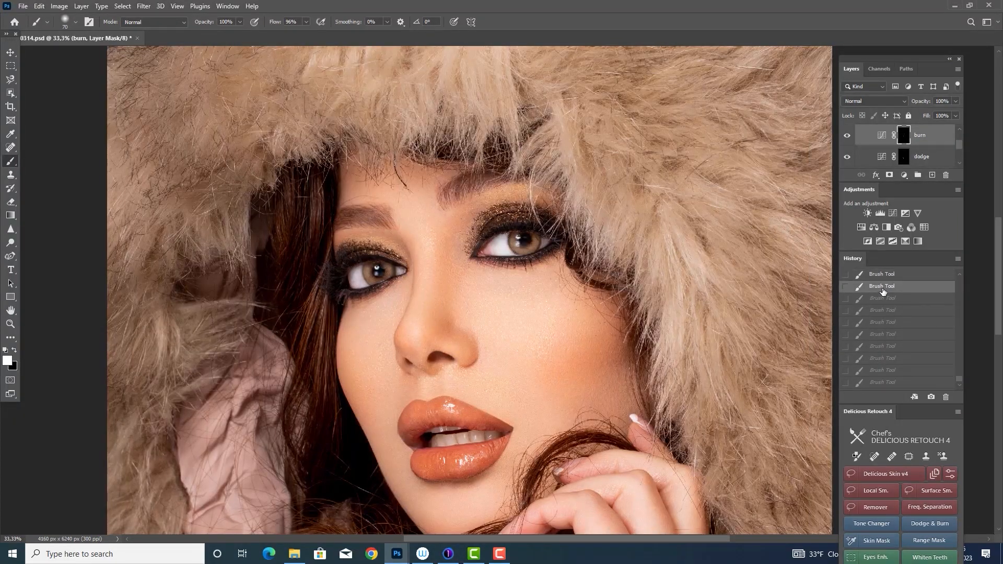
left_click(884, 279)
key("ctrl+plus")
scroll(884, 285, "up", 1)
left_click(883, 287)
Step: Darken the hand-side eye's inner corner and the other eye's lower lash line on the burn mask with the Brush at 22% flow
left_click(306, 22)
left_click_drag(308, 36, 271, 37)
mouse_move(472, 222)
left_mouse_down()
mouse_move(575, 220)
mouse_move(531, 249)
mouse_move(455, 244)
left_mouse_up()
key("bracketright")
left_click_drag(363, 267, 277, 299)
key("bracketleft")
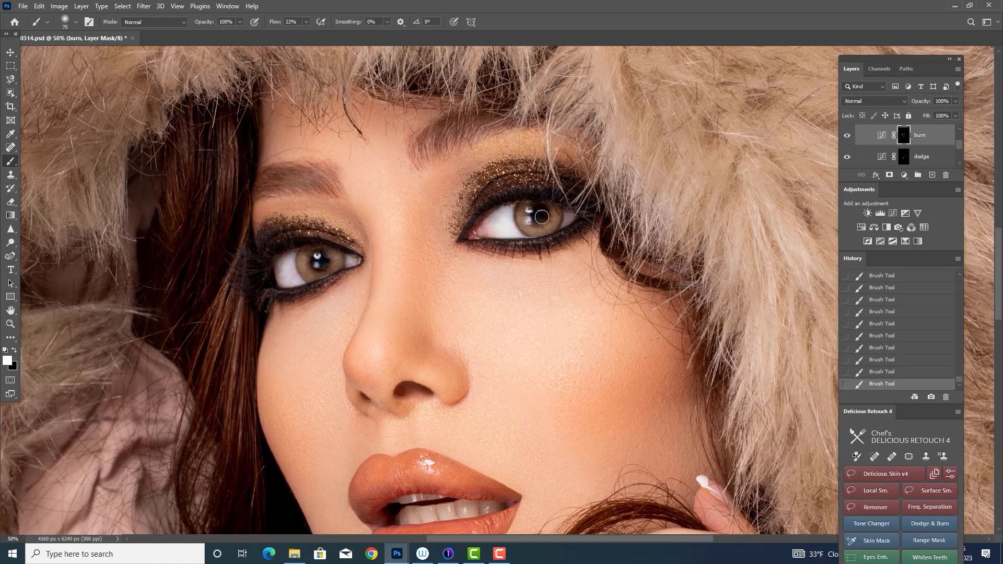
Step: Compare the eyes with the local burn layer hidden and shown, and save the document
left_click(847, 138)
left_click(846, 138)
key("ctrl+minus")
key("ctrl+minus")
key("ctrl+plus")
key("ctrl+plus")
key("ctrl+plus")
left_click_drag(497, 254, 582, 376)
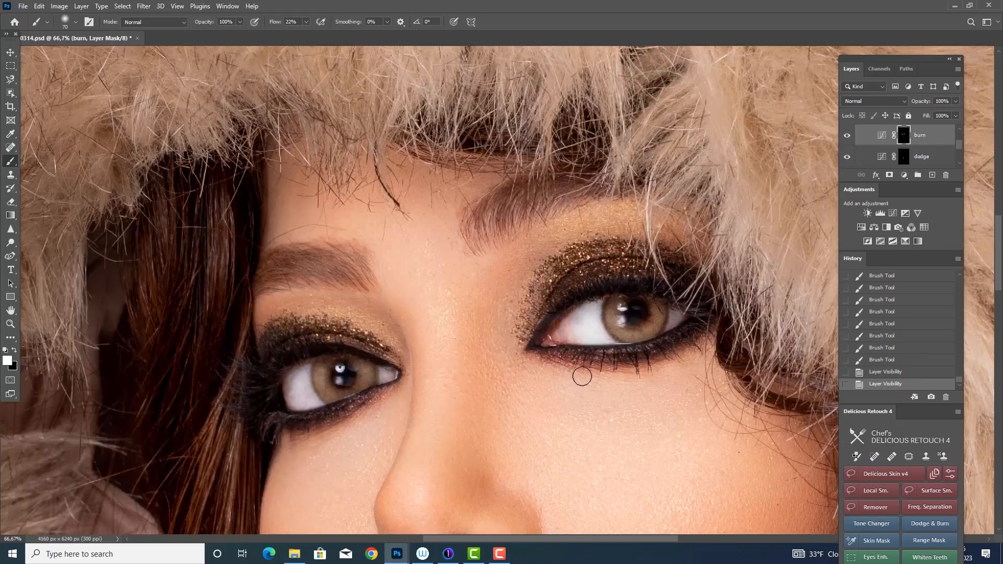
key("ctrl+s")
Step: Activate the Background copy layer, shrink the Brush to a hair-thin tip and sample a color beside the hand-side eyebrow
scroll(900, 153, "down", 5)
left_click(897, 138)
key("bracketleft")
key("bracketleft")
key("bracketleft")
key("bracketleft")
key("bracketleft")
key("bracketleft")
key("bracketleft")
key("bracketleft")
key("bracketleft")
key("bracketleft")
key("bracketleft")
key("bracketleft")
key("bracketleft")
key("bracketleft")
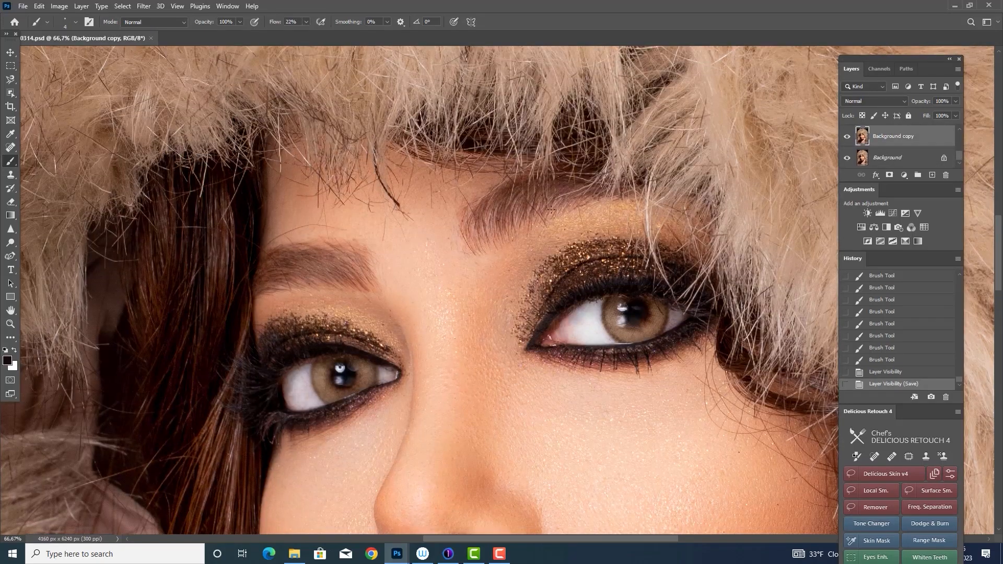
left_click(494, 253, "alt")
Step: Paint fine hair strokes at the inner end of the hand-side eyebrow using a 2 px Brush at 34% flow
left_click_drag(479, 249, 469, 233)
left_click_drag(470, 244, 463, 227)
left_click_drag(468, 240, 462, 223)
mouse_move(474, 244)
left_mouse_down()
mouse_move(466, 228)
mouse_move(476, 227)
left_mouse_up()
left_click_drag(478, 241, 471, 227)
mouse_move(473, 238)
left_mouse_down()
mouse_move(466, 222)
mouse_move(466, 237)
left_mouse_up()
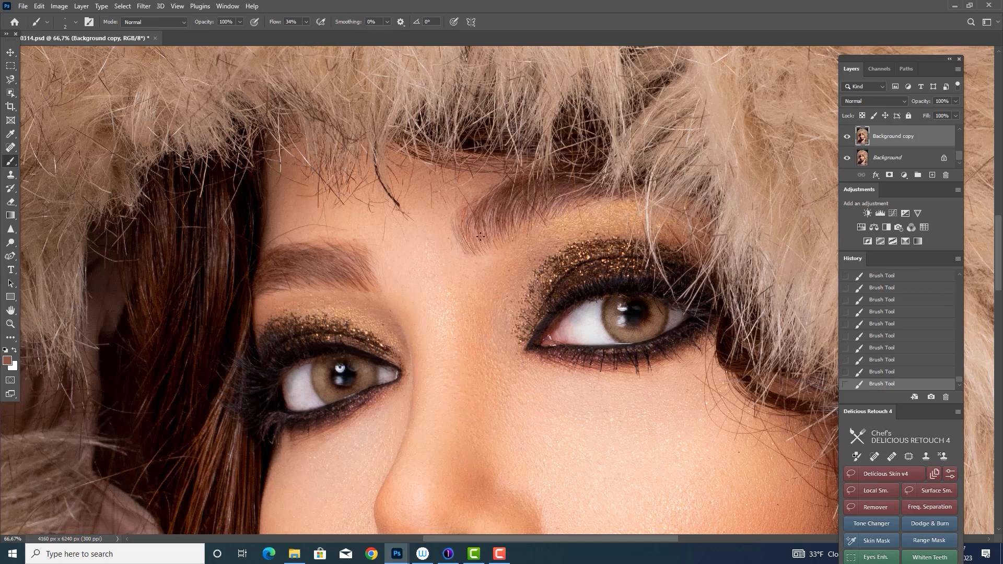
Step: Compare the eyebrow with the Background copy layer hidden and shown, and roll back the latest eyebrow-hair strokes
left_click(847, 137)
left_click(847, 137)
scroll(487, 277, "up", 1)
left_click_drag(487, 278, 486, 315)
left_click(847, 137)
left_click(847, 137)
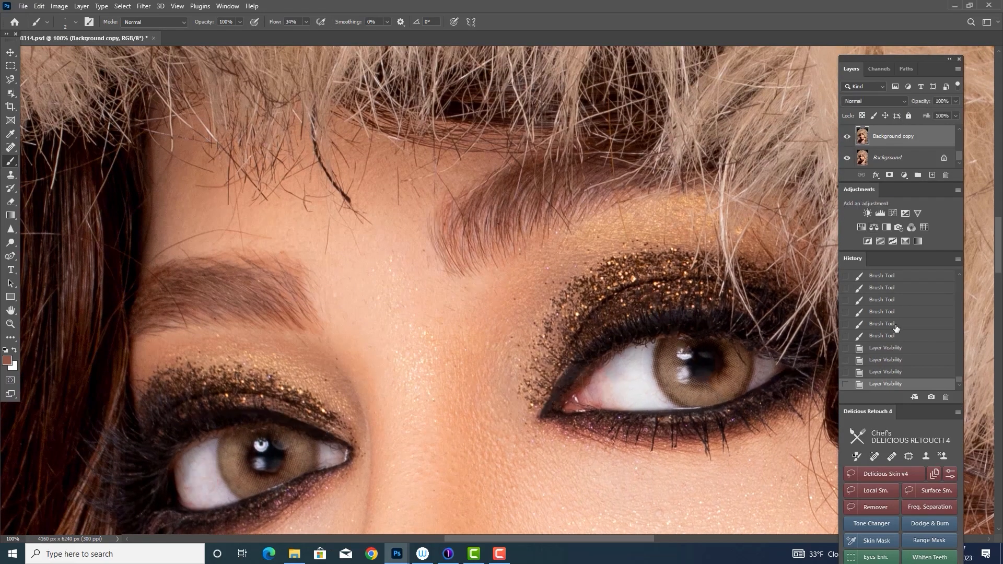
scroll(904, 298, "up", 2)
left_click(904, 298)
left_click(959, 275)
left_click(883, 299)
left_click(959, 275)
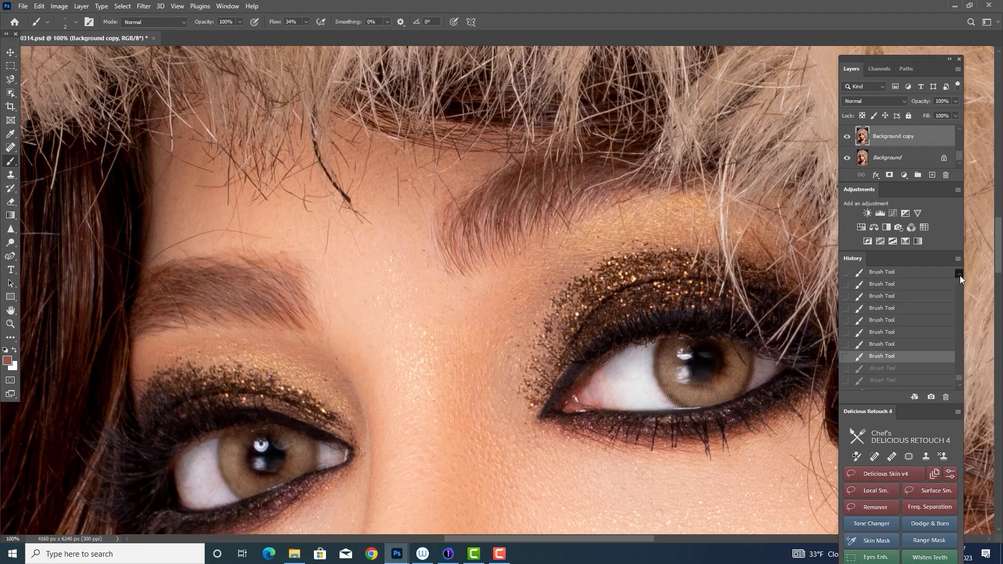
left_click(883, 297)
left_click(959, 275)
left_click(879, 298)
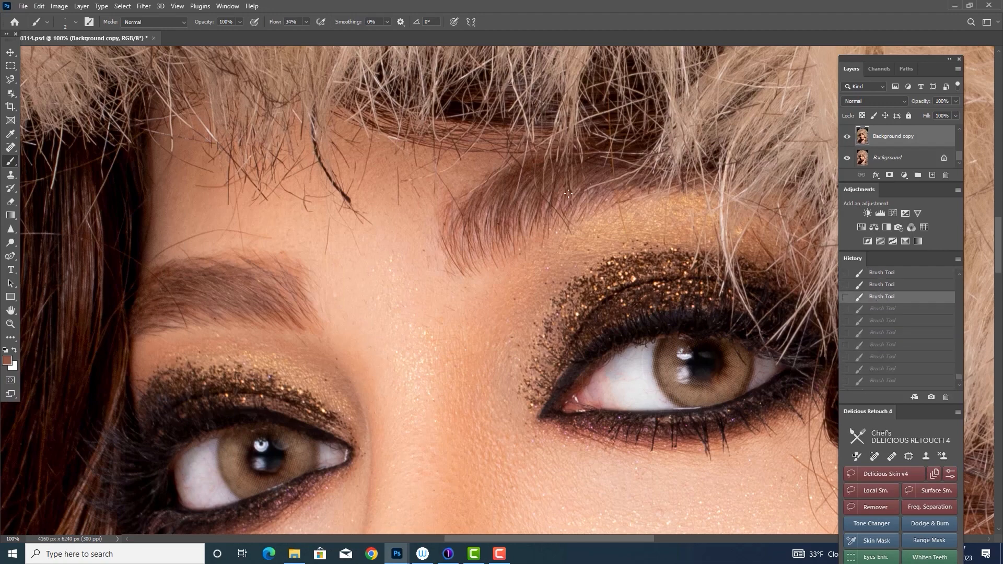
Step: Repaint fine hairs along the lower inner edge of the hand-side eyebrow on the Background copy layer
left_click_drag(497, 246, 500, 259)
left_click_drag(490, 248, 484, 269)
left_click_drag(474, 258, 477, 272)
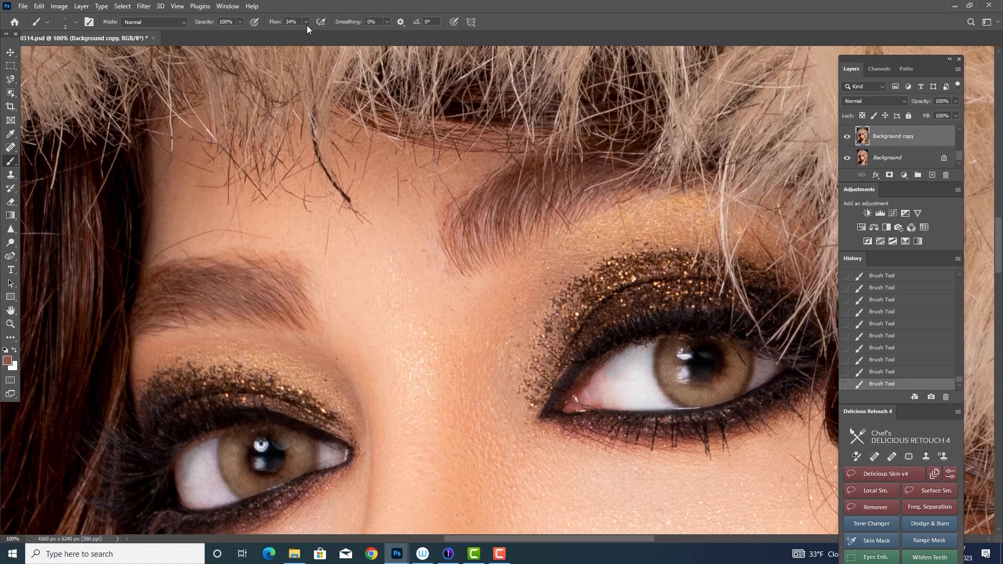
Step: Paint fine hairs at the inner end of the other eyebrow, replacing one stroke, and compare with the Background copy layer hidden
left_click_drag(306, 24, 316, 32)
left_click_drag(307, 327, 328, 303)
left_click(307, 298)
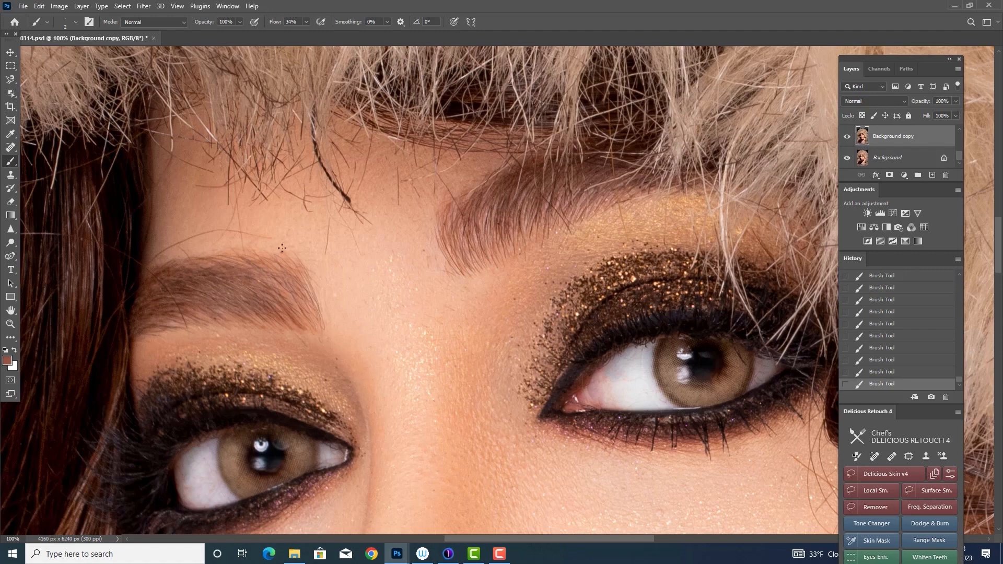
key("ctrl+z")
left_click_drag(282, 252, 290, 275)
left_click(847, 136)
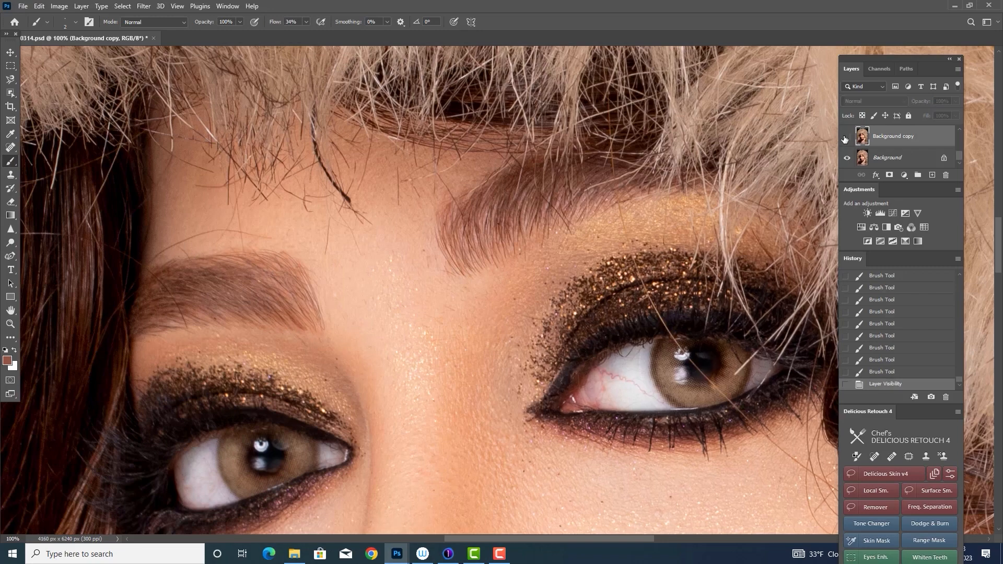
left_click(846, 136)
Step: Add fine hairs to the lower outer edge of the eyebrow farther from the hand and the inner hand-side brow, undoing one stroke
key("ctrl+minus")
key("ctrl+plus")
key("ctrl+plus")
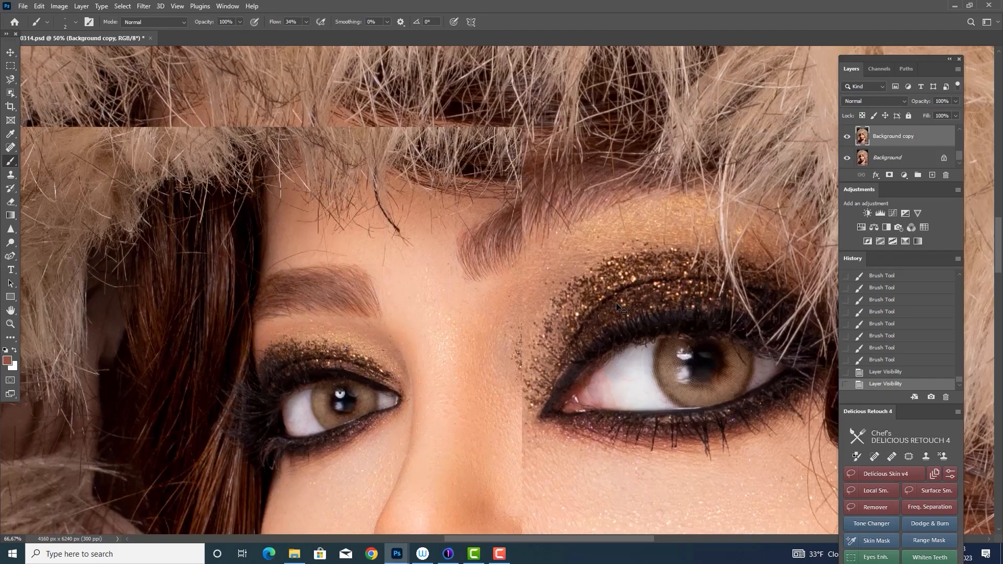
left_click_drag(166, 319, 166, 330)
left_click_drag(177, 317, 176, 330)
mouse_move(185, 316)
left_mouse_down()
mouse_move(181, 329)
mouse_move(191, 328)
left_mouse_up()
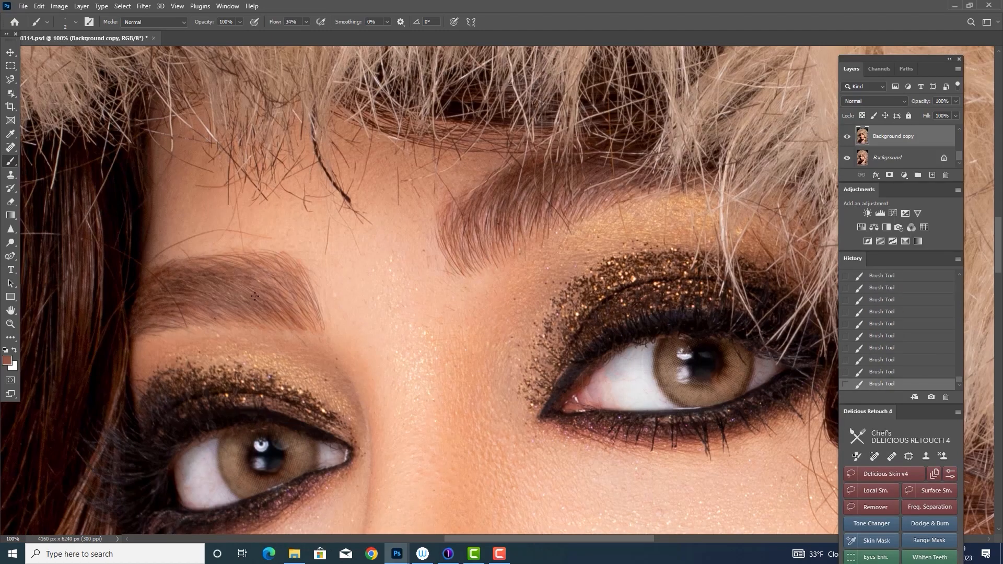
key("ctrl+z")
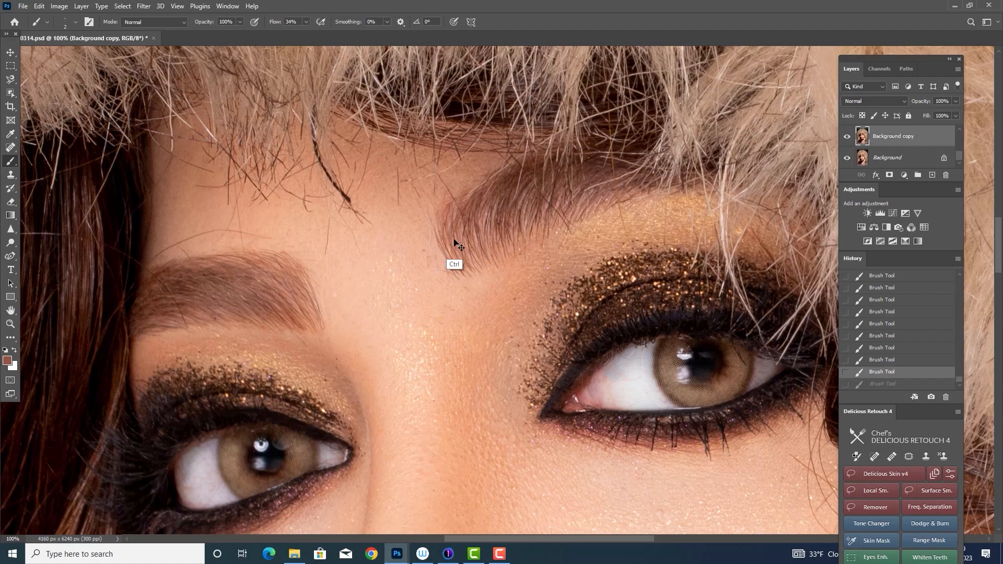
left_click_drag(476, 214, 485, 236)
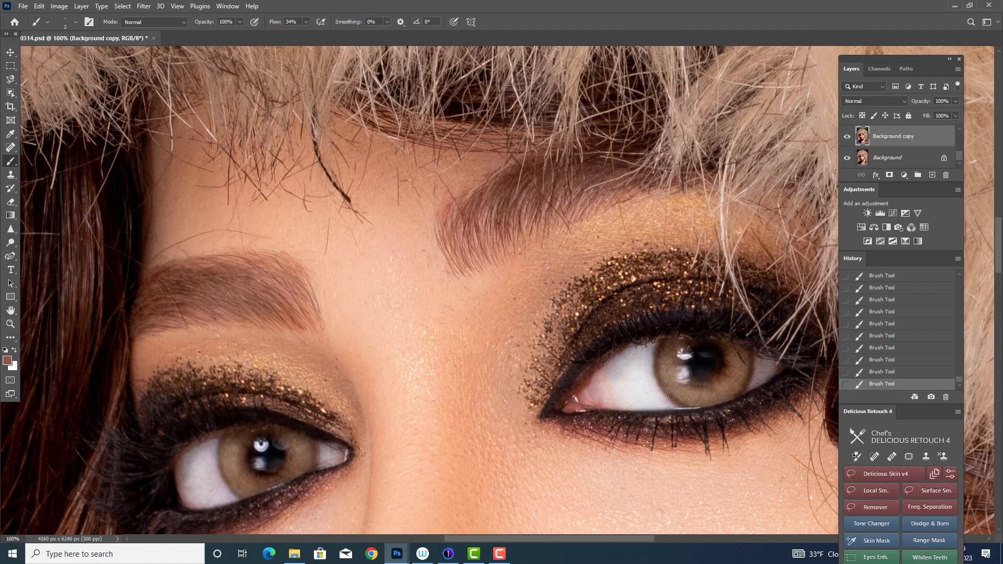
Step: Remove the long dark stray hair hanging over the forehead with the Spot Healing Brush
key("ctrl+minus")
key("ctrl+minus")
key("ctrl+plus")
key("ctrl+plus")
left_click_drag(454, 346, 478, 428)
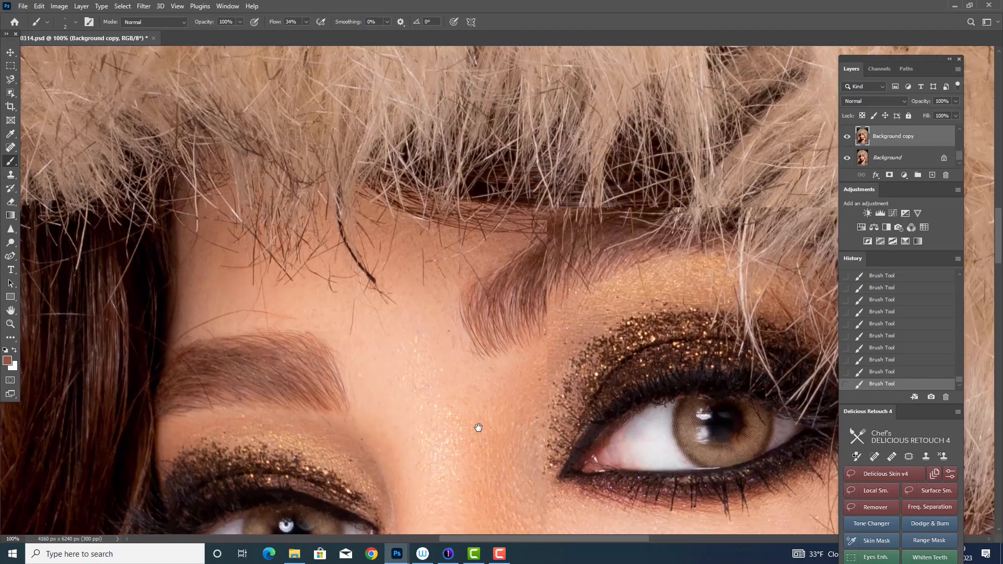
key("j")
mouse_move(375, 281)
left_mouse_down()
mouse_move(346, 241)
mouse_move(338, 183)
left_mouse_up()
left_click_drag(365, 266, 355, 255)
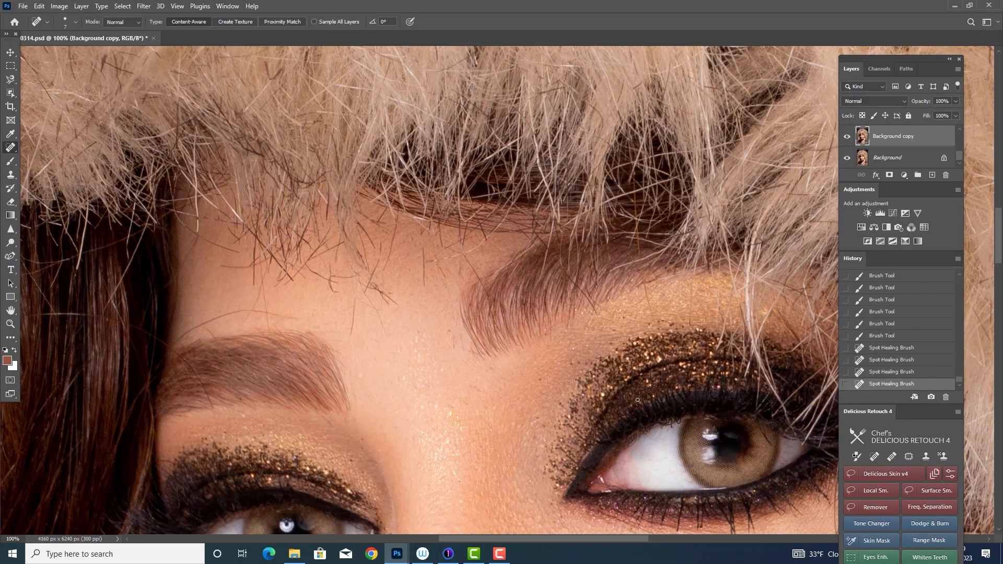
Step: Heal the remaining stray hair bits and marks in the middle of the forehead
key("ctrl+minus")
key("ctrl+plus")
left_click_drag(397, 304, 369, 282)
left_click(387, 304)
left_click(389, 294)
left_click(382, 292)
left_click(389, 291)
left_click_drag(385, 243, 364, 290)
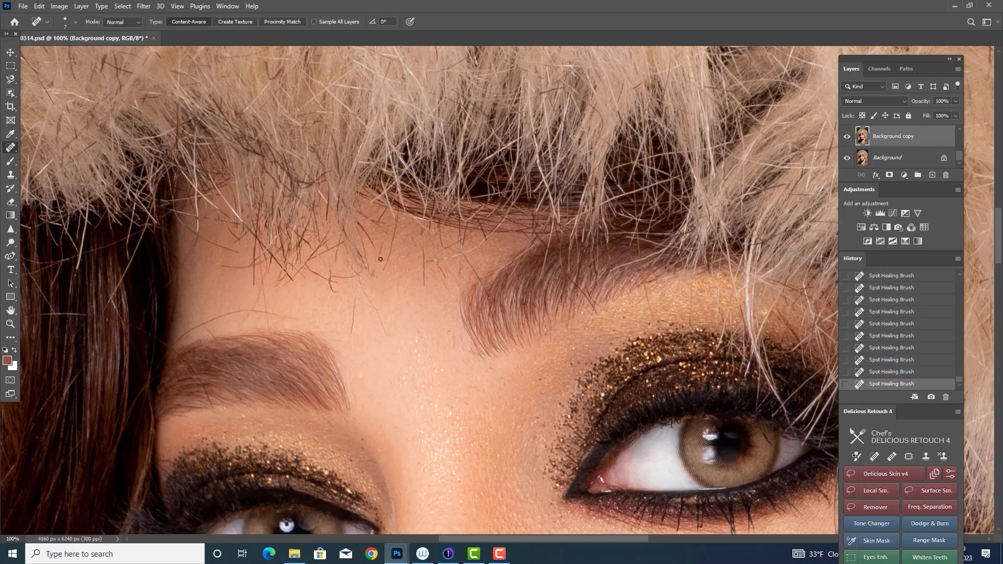
Step: Lighten a spot on the hand-side upper eyelid using the Dodge Tool on Midtones at 1% exposure
left_click(10, 242)
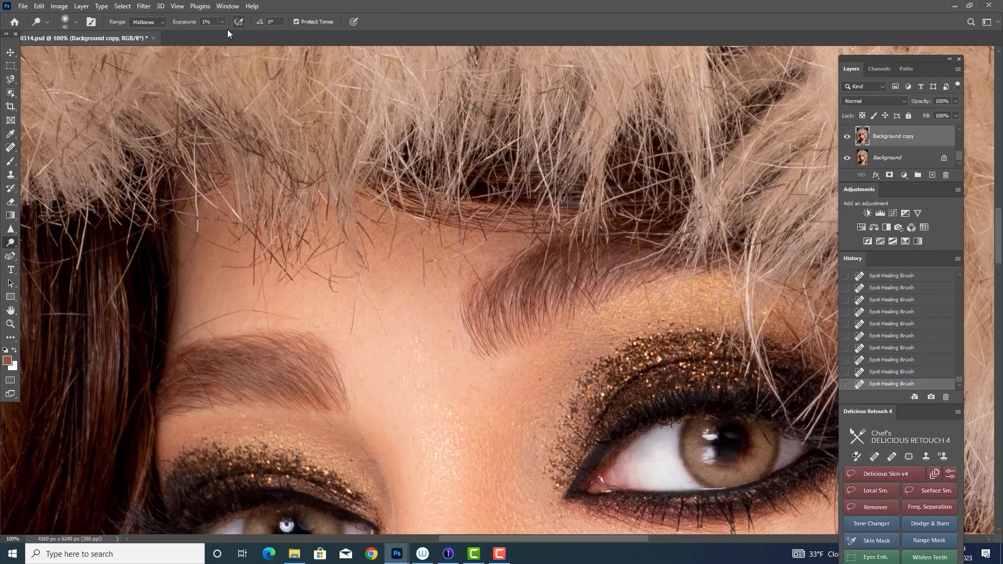
left_click(661, 374)
key("ctrl+minus")
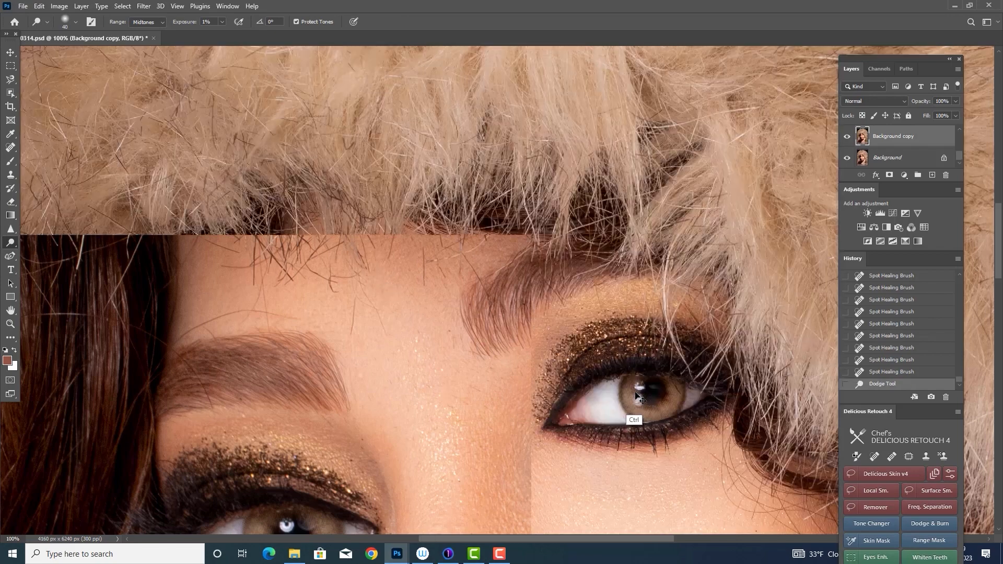
Step: Heal small marks on the outer part of the hand-side cheek with the Spot Healing Brush
mouse_move(633, 418)
left_mouse_down()
mouse_move(526, 318)
mouse_move(524, 181)
left_mouse_up()
left_click_drag(506, 388, 511, 342)
left_click(13, 149)
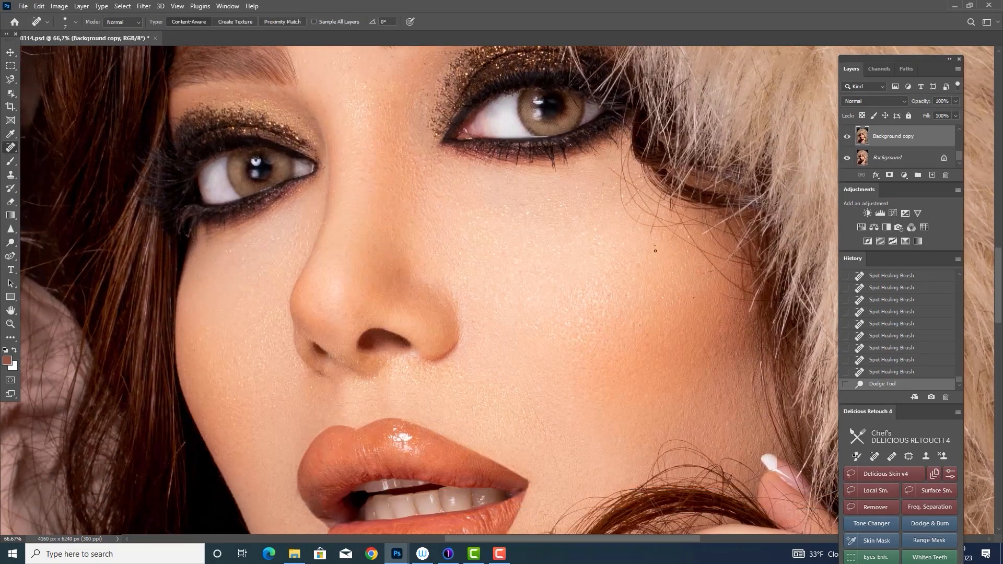
left_click(654, 245)
left_click(693, 298)
left_click(653, 268)
left_click(674, 276)
left_click(693, 282)
Step: Compare the Background copy layer with the original and heal marks on the upper lip near the mouth corner farther from the hand
scroll(468, 383, "down", 3)
left_click(847, 136)
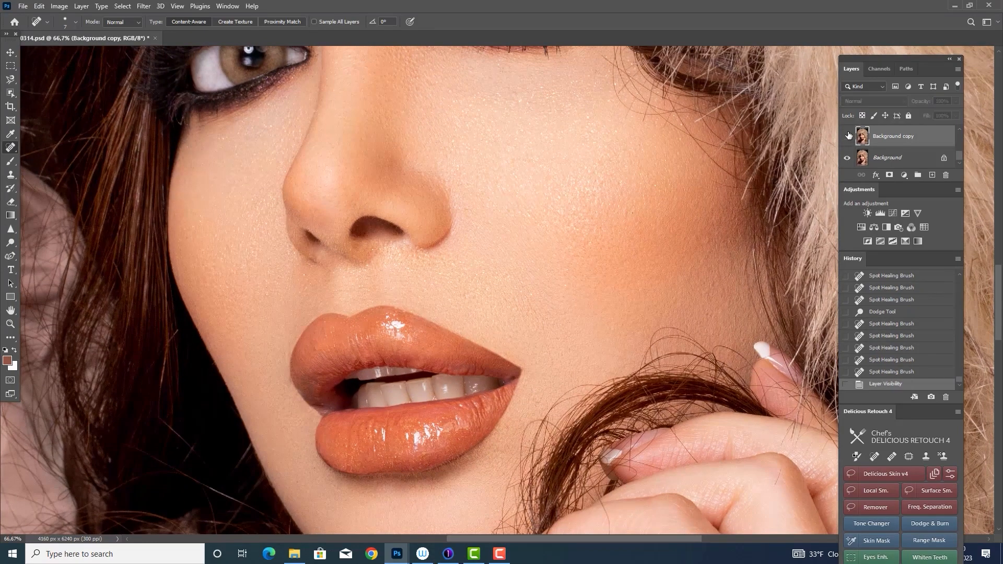
left_click(847, 136)
left_click(314, 348)
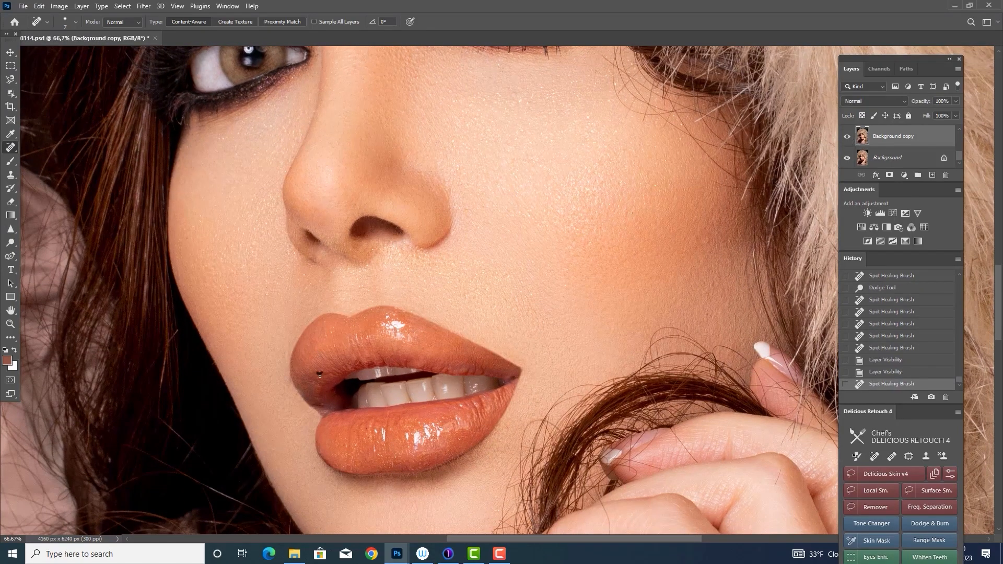
left_click(319, 375)
left_click(339, 379)
left_click(300, 389)
left_click(301, 392)
left_click(300, 390)
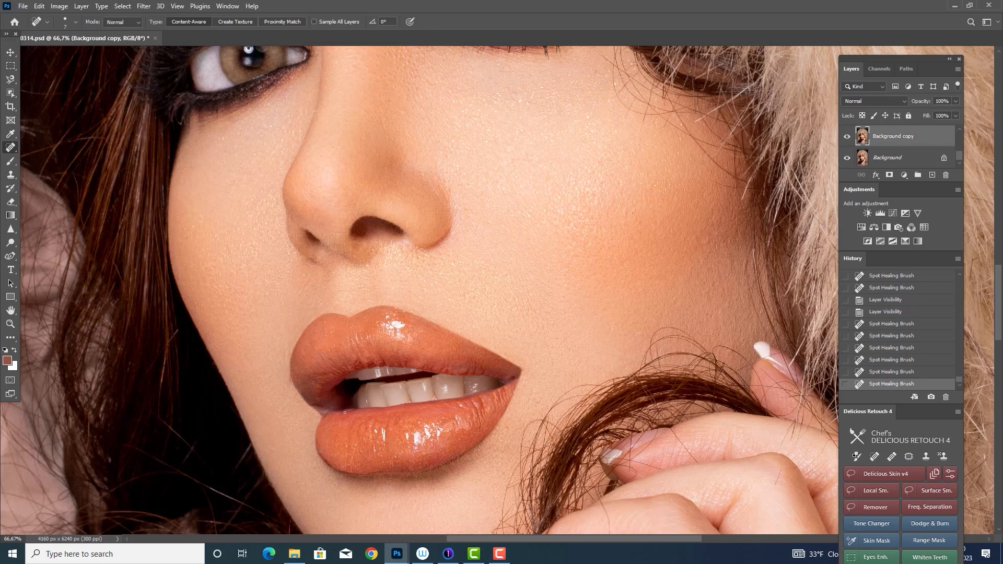
Step: Try to clean the outer edge of the upper lip farther from the hand with the Spot Healing Brush
left_click(295, 385)
left_click(292, 381)
left_click(291, 379)
left_click(291, 380)
left_click(887, 335)
left_click(294, 399)
Step: Roll back the last healing spot and clone clean skin beside the upper lip's edge with the Clone Stamp at 43% flow
key("s")
scroll(381, 313, "up", 1)
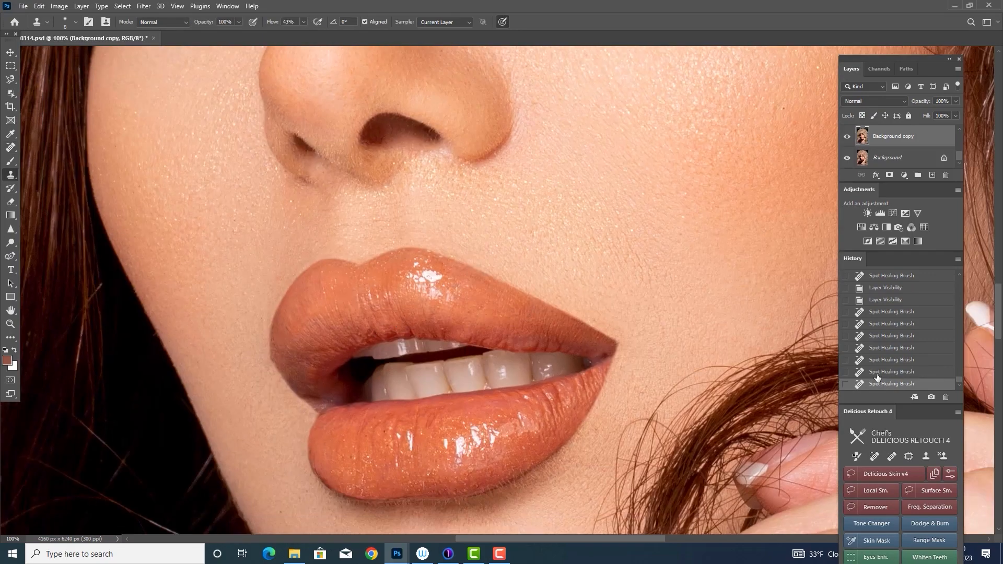
left_click(878, 360)
left_click(879, 373)
left_click(264, 373, "alt")
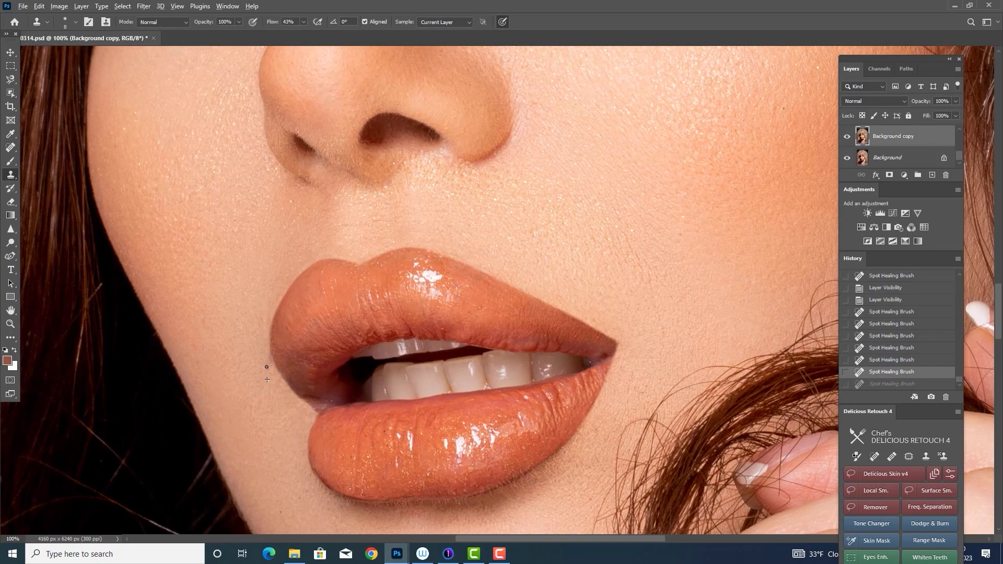
left_click(267, 367)
left_click(265, 363)
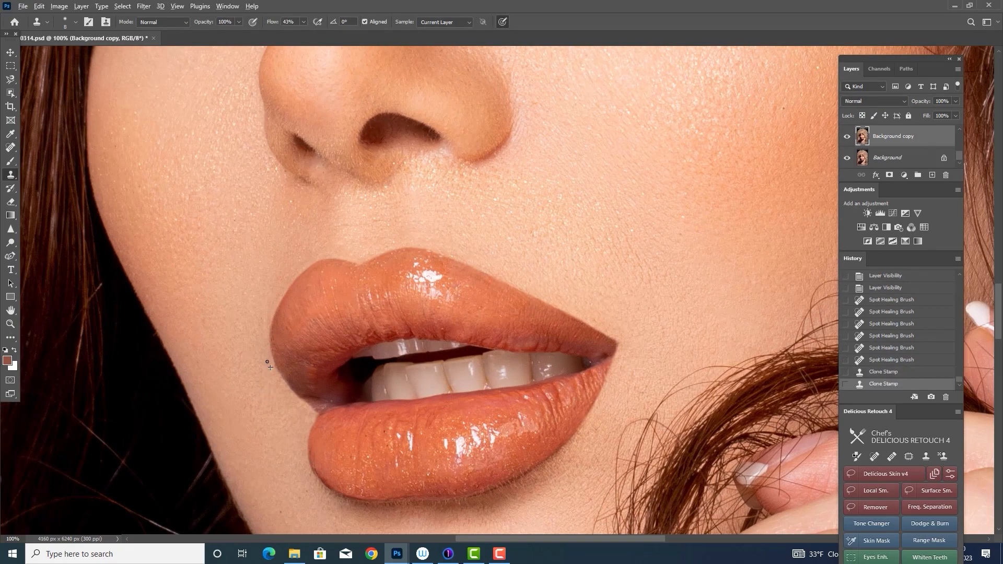
left_click(251, 346, "alt")
left_click(264, 330)
left_click(262, 319)
Step: Smooth the upper lip's outer contour with the Clone Stamp and compare it with the Background copy layer hidden
left_click(290, 379, "alt")
left_click_drag(282, 376, 279, 366)
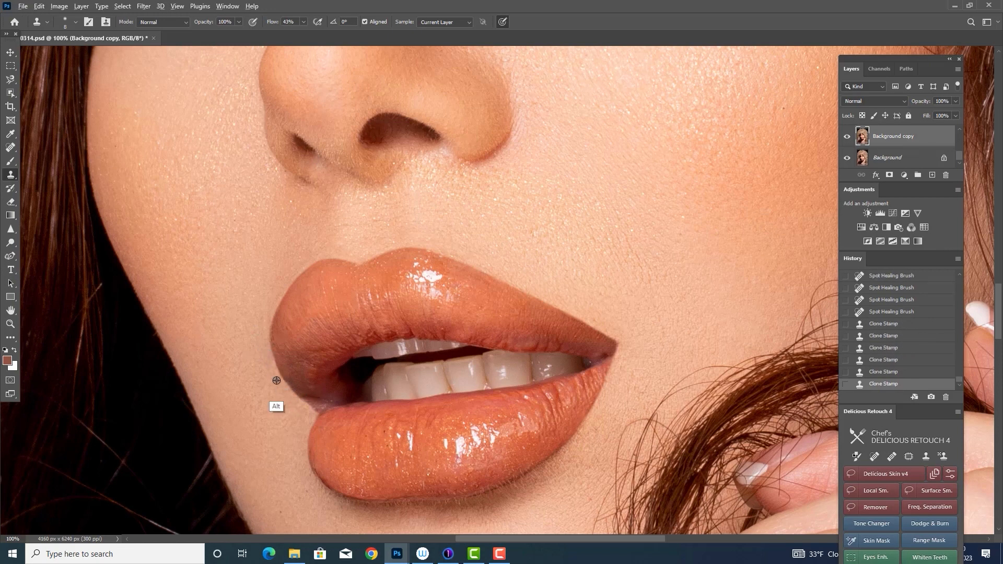
left_click(275, 380, "alt")
left_click(278, 373)
key("ctrl+z")
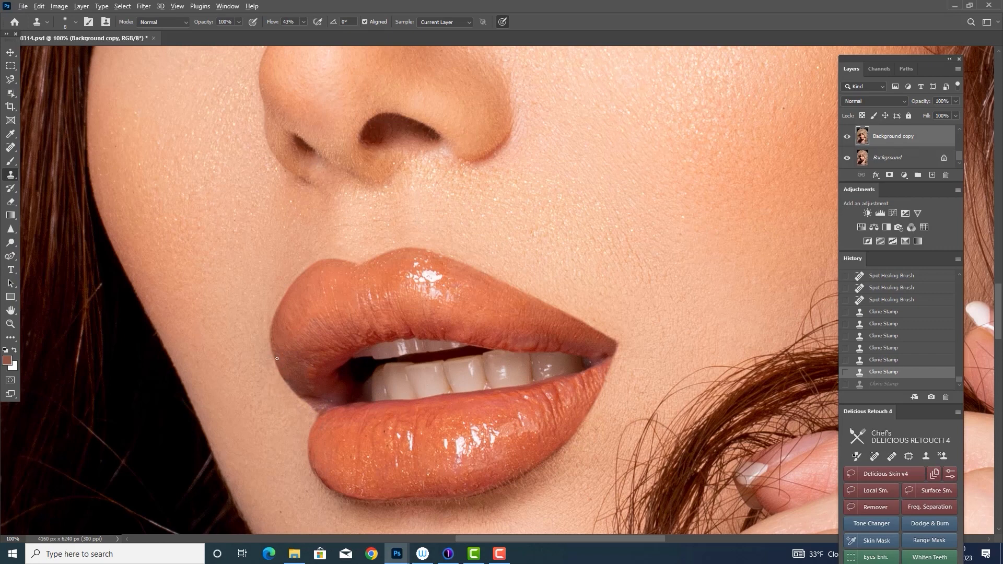
key("ctrl+shift+z")
key("ctrl+comma")
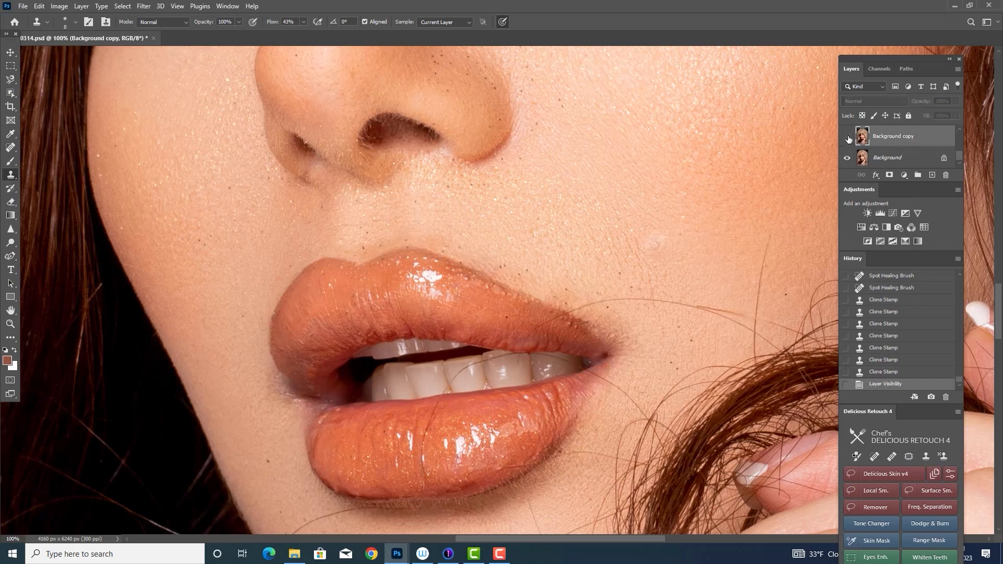
key("ctrl+comma")
Step: Heal small marks on the lower lip with the Spot Healing Brush
key("j")
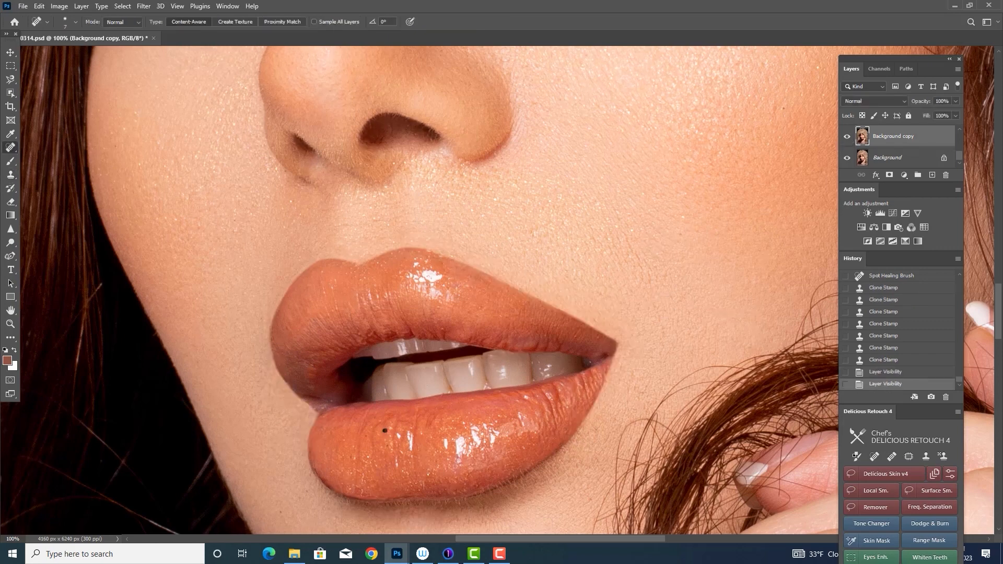
left_click(387, 431)
left_click(366, 441)
left_click(352, 458)
left_click(472, 398)
Step: Activate the local burn layer's mask and set the Brush to 1% flow and 15 px
key("ctrl+minus")
key("ctrl+minus")
key("ctrl+minus")
key("ctrl+minus")
key("ctrl+minus")
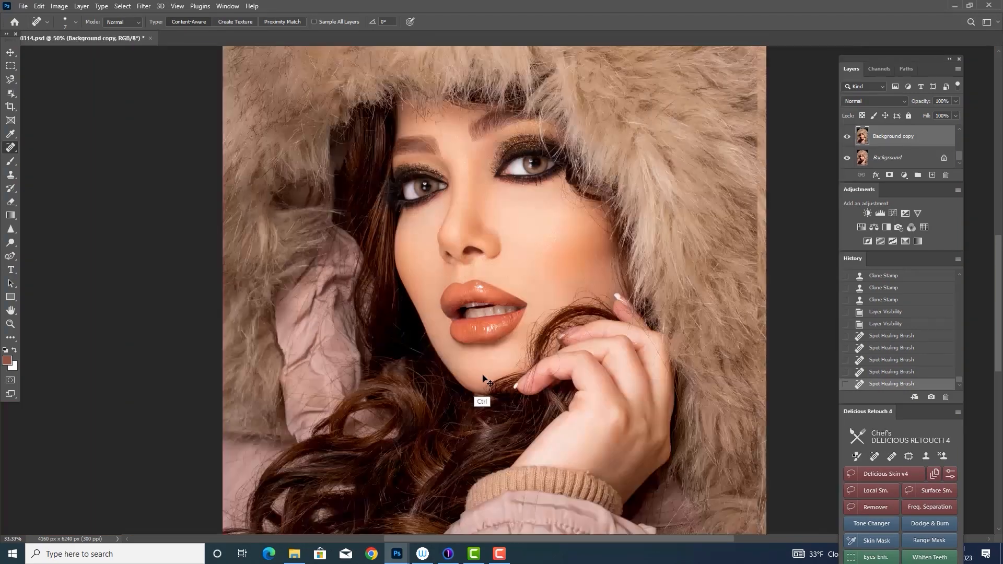
key("ctrl+plus")
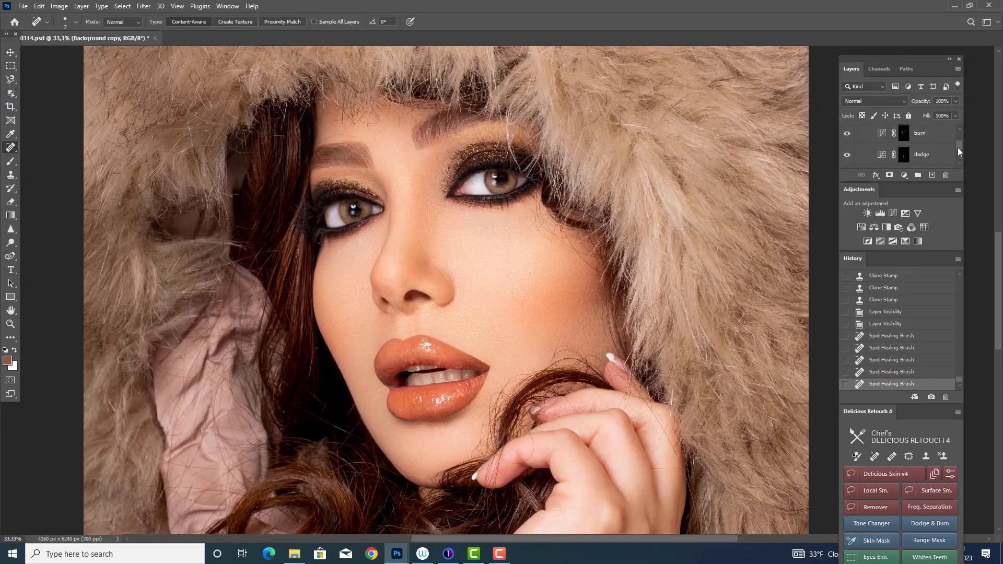
key("b")
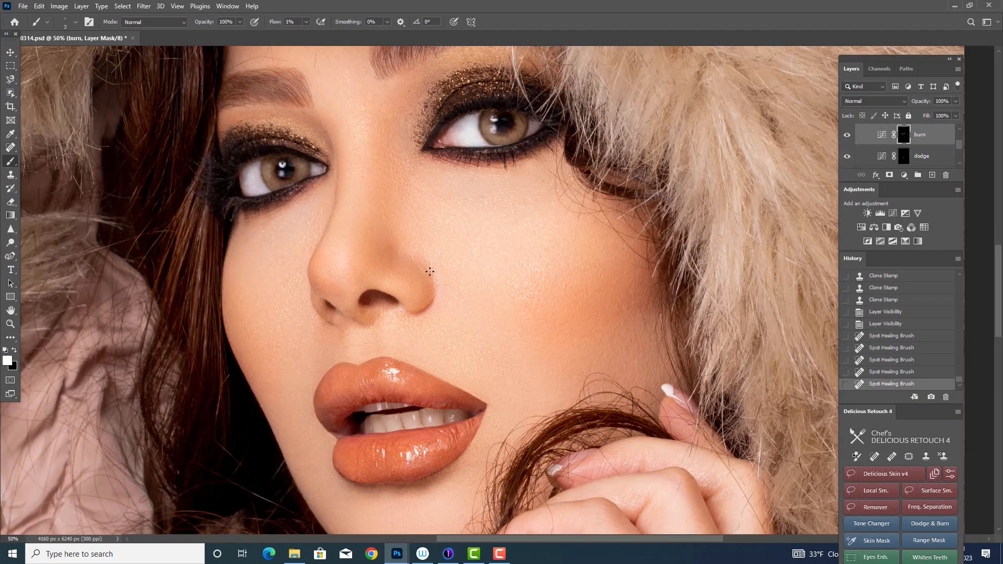
key("]")
Step: Darken the bright skin beneath the left nostril on the burn mask with repeated Brush dabs
left_click(338, 319)
left_click(337, 319)
left_click(337, 318)
left_click(337, 319)
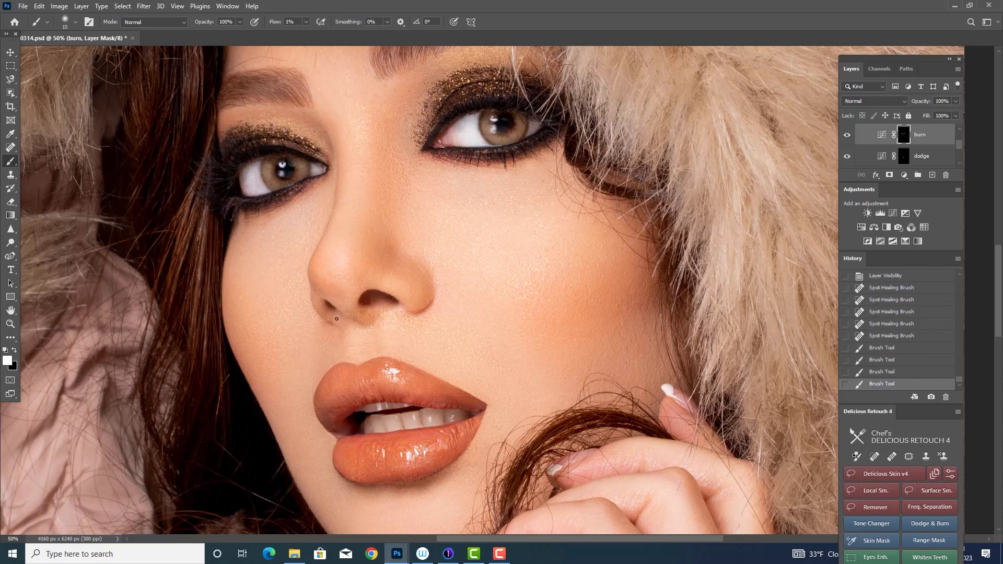
left_click(337, 318)
left_click(336, 319)
left_click(336, 319)
left_click(336, 318)
Step: Lighten the skin just under the left nostril on the dodge mask, switching between the dodge and burn masks for touch-ups
key("alt+bracketleft")
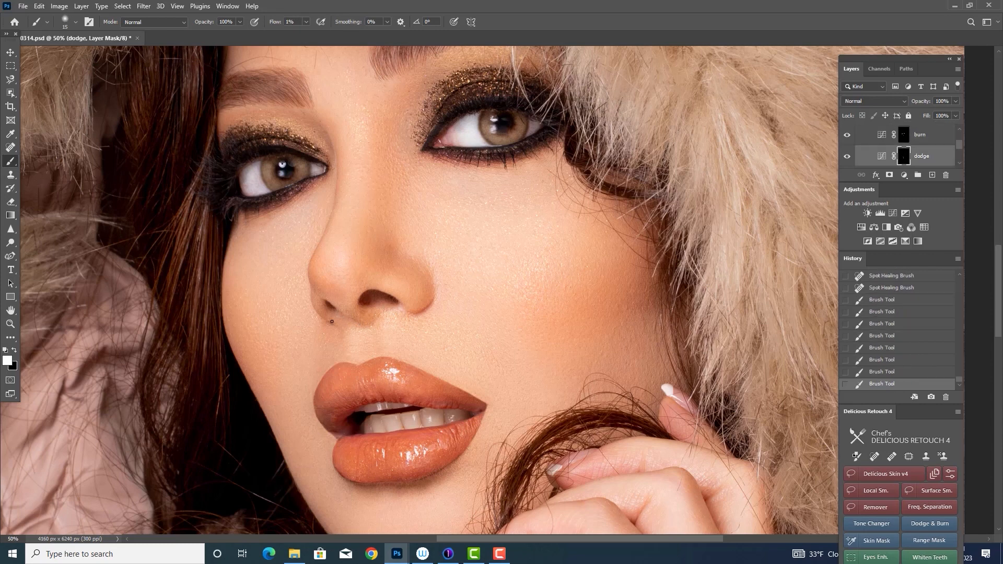
left_click(334, 323)
left_click(335, 322)
key("alt+bracketright")
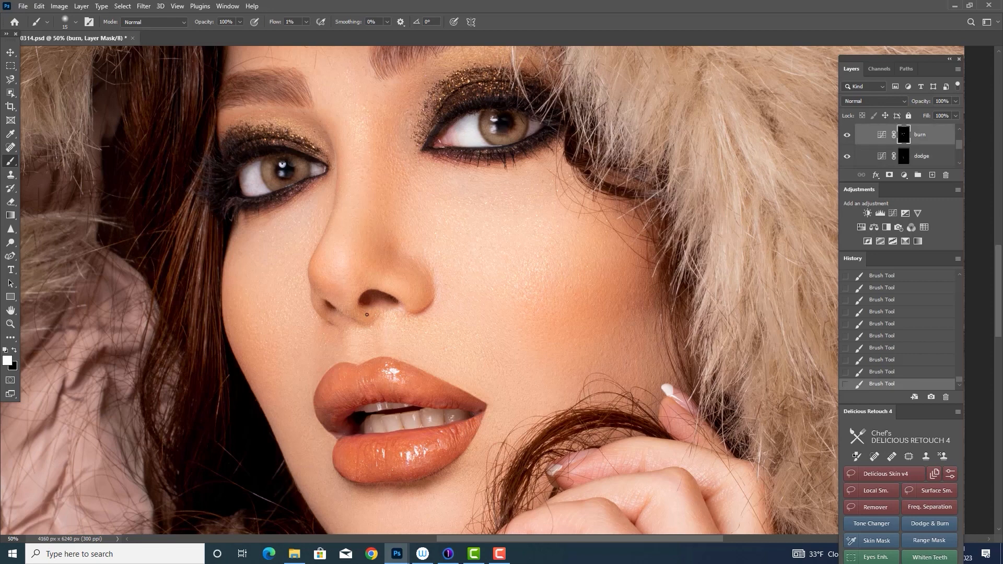
left_click(906, 156)
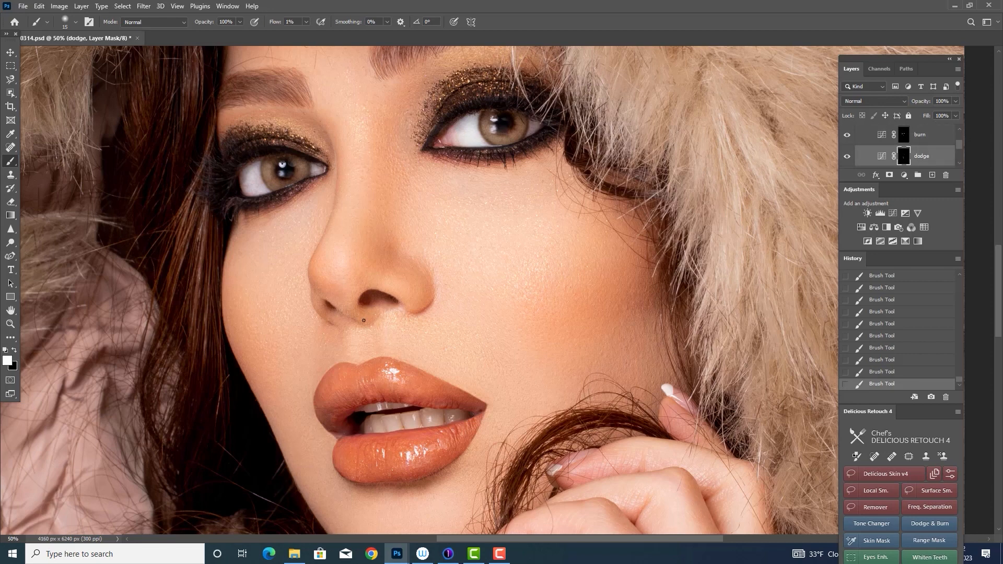
Step: Shade the face on the burn layer's mask with a large soft Brush, varying its size and finishing at 250 px
key("ctrl+minus")
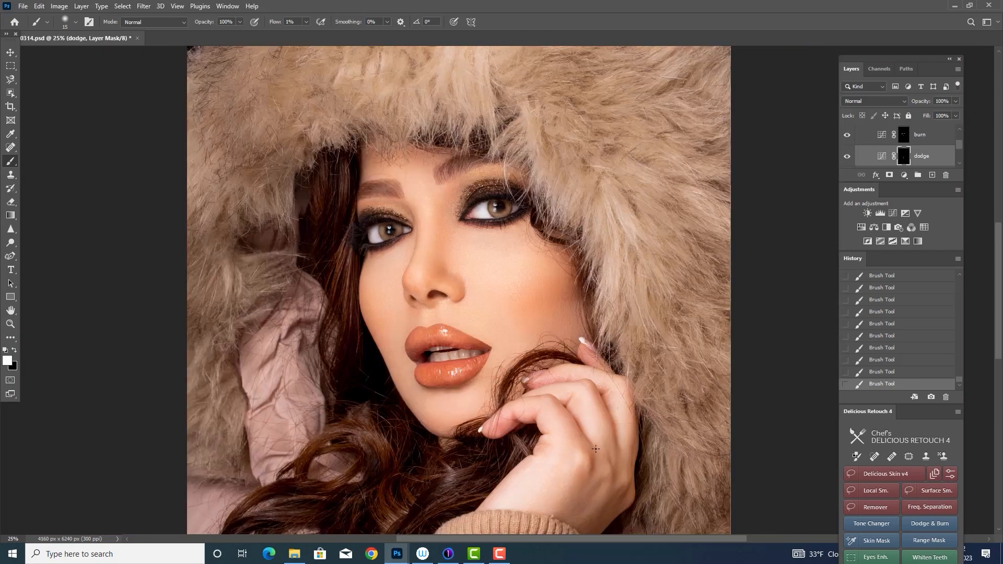
key("alt+bracketright")
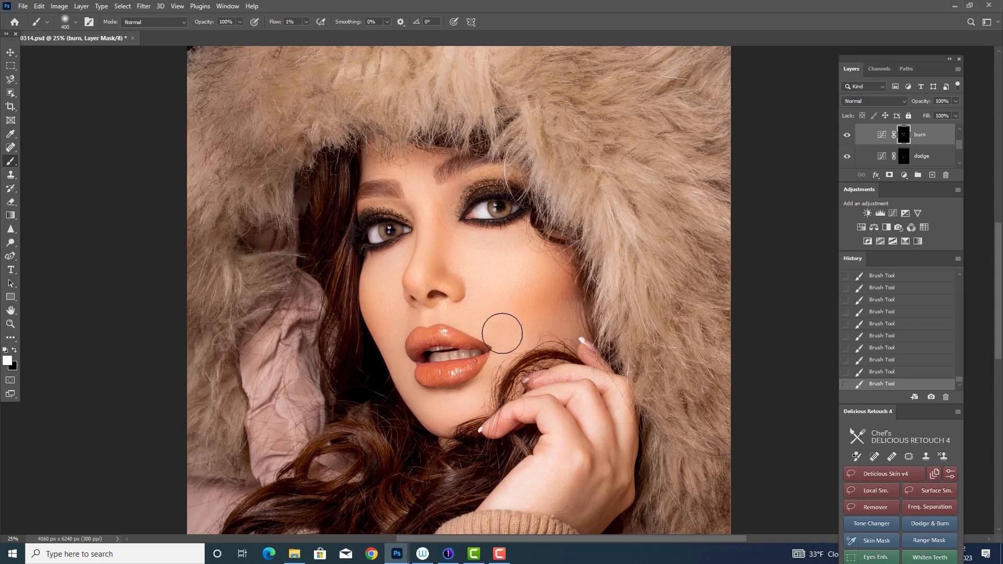
key("bracketright")
key("bracketleft")
key("bracketleft")
key("bracketleft")
key("bracketleft")
key("bracketleft")
key("bracketright")
key("bracketright")
key("bracketright")
key("bracketright")
key("bracketright")
key("bracketright")
key("bracketright")
key("bracketleft")
key("bracketleft")
key("bracketleft")
key("bracketleft")
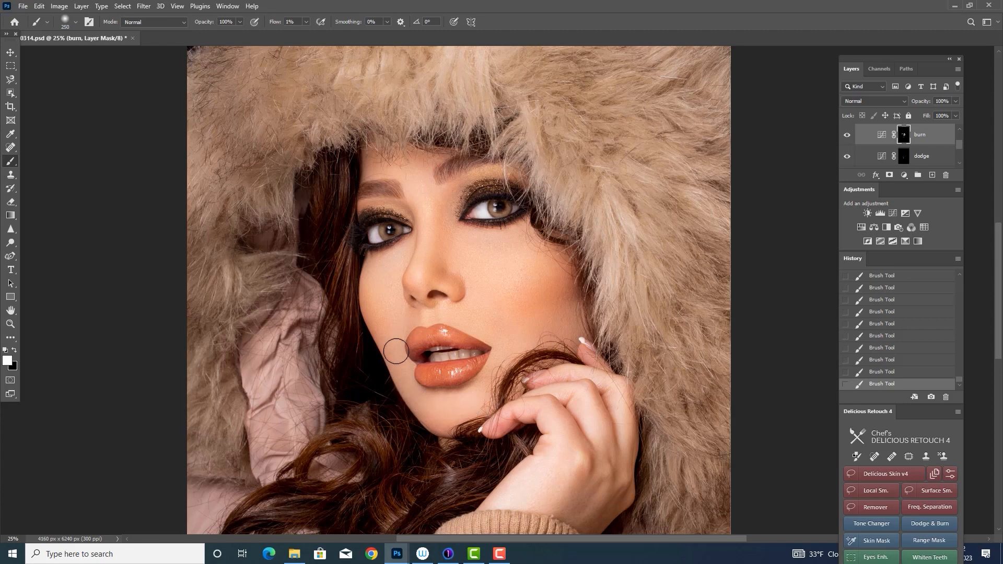
Step: Reduce the Brush to 40 px for finer areas and activate the dodge layer's mask
key("bracketleft")
key("bracketleft")
key("bracketleft")
key("bracketleft")
key("bracketleft")
key("bracketleft")
key("bracketleft")
key("bracketleft")
key("bracketleft")
key("bracketleft")
key("bracketleft")
key("alt+bracketleft")
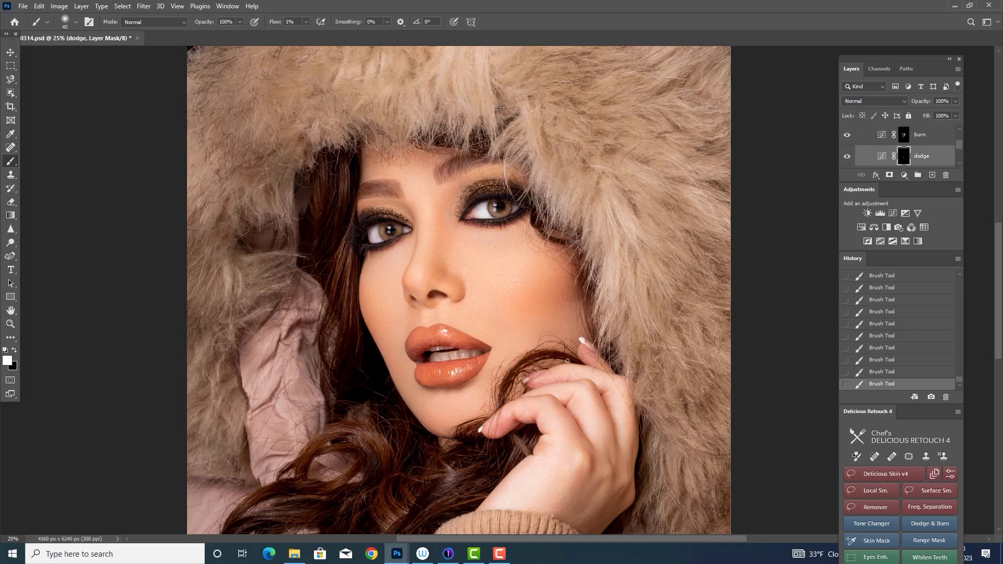
Step: Return to the burn layer's mask with a 300 px Brush and compare the face with the burn layer hidden
key("alt+bracketright")
key("bracketright")
key("bracketright")
key("bracketright")
key("bracketright")
key("bracketright")
key("bracketright")
key("bracketright")
key("bracketright")
key("bracketright")
key("bracketright")
key("bracketright")
key("bracketright")
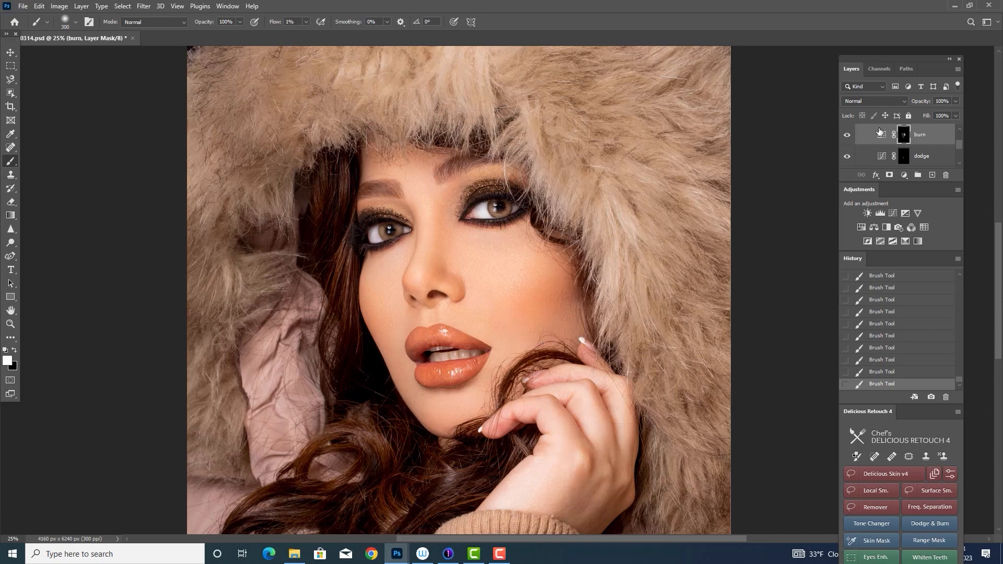
left_click(847, 135)
left_click(847, 135)
Step: Check the shading in black and white using Group 2, collapse the local group, and compare with the global group hidden
scroll(863, 148, "up", 3)
left_click(847, 143)
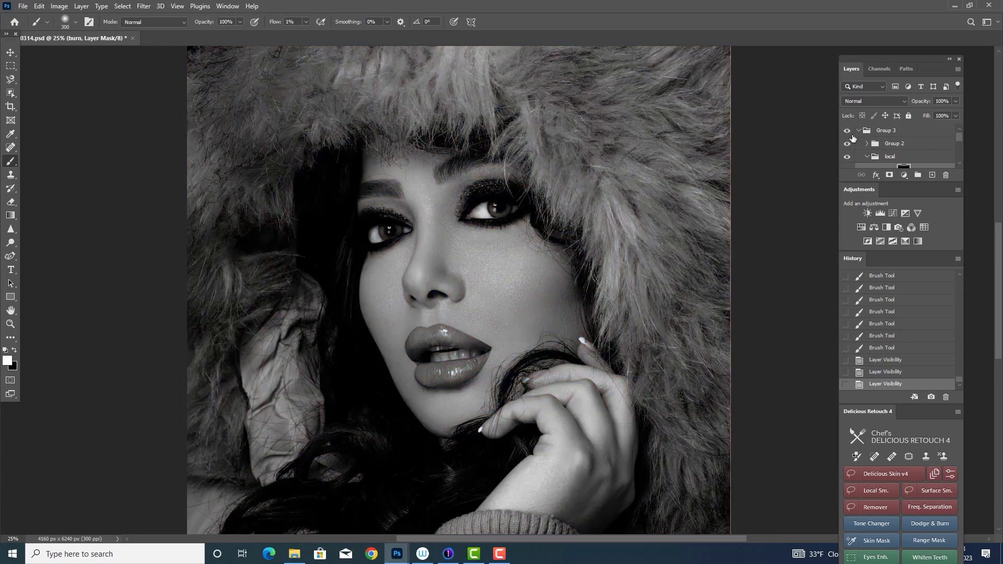
key("ctrl+plus")
scroll(867, 144, "down", 1)
left_click(866, 141)
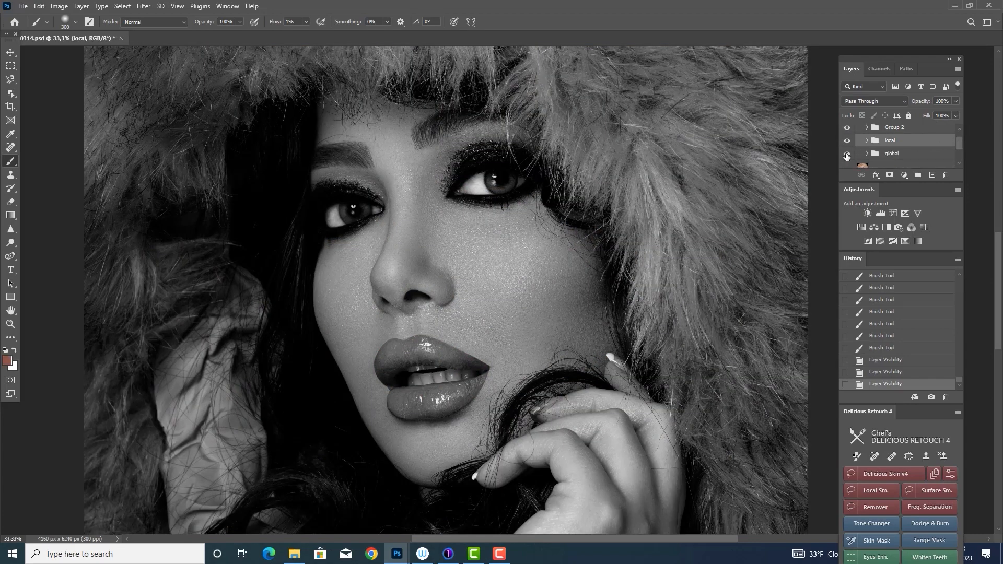
left_click(847, 154)
left_click(847, 154)
key("ctrl+plus")
left_click(847, 155)
left_click(847, 154)
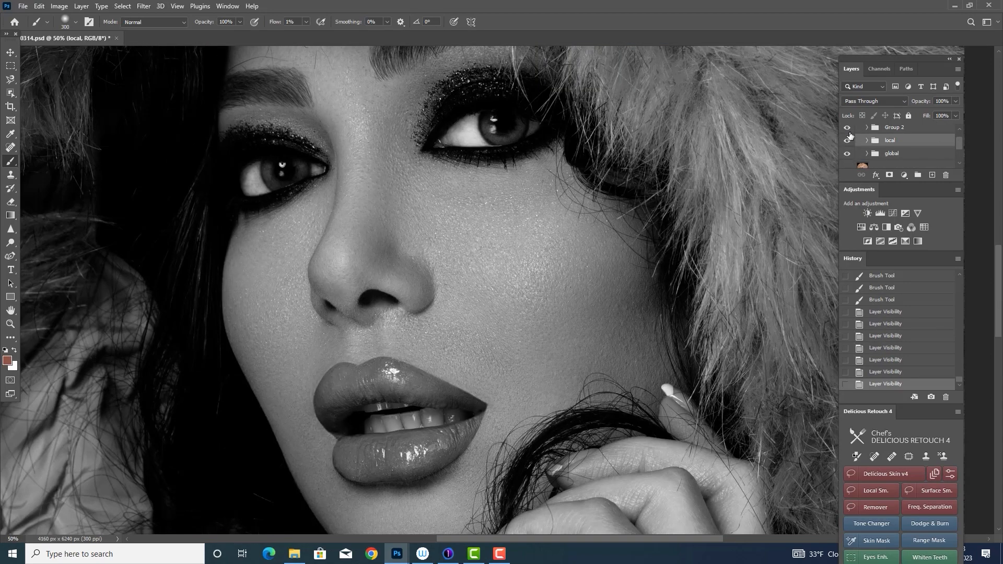
left_click(847, 127)
left_click(846, 128)
left_click(847, 153)
left_click(847, 154)
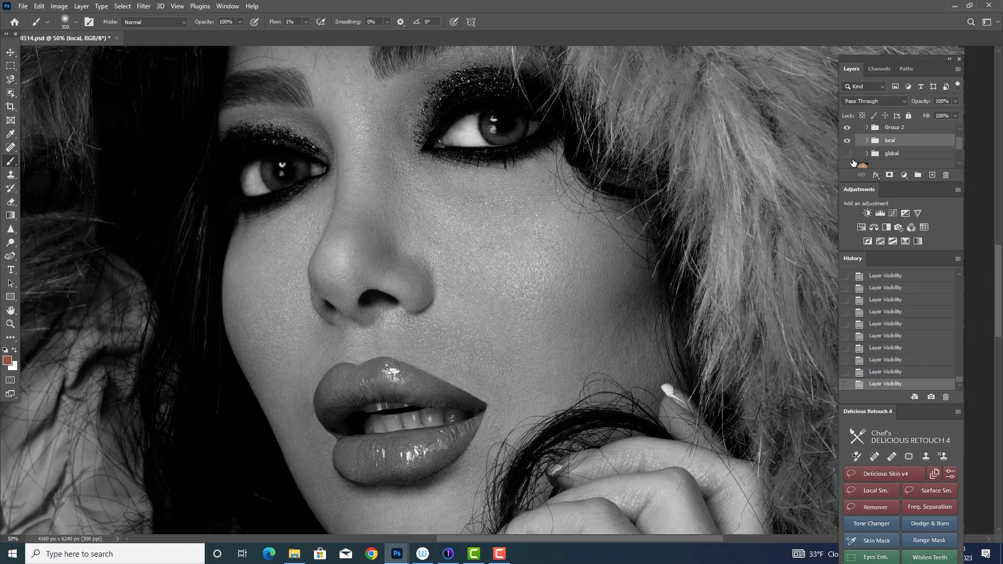
left_click(847, 154)
Step: Compare the lips, skin and eyes up close with the Background copy layer hidden and shown
scroll(866, 136, "up", 1)
scroll(951, 140, "down", 2)
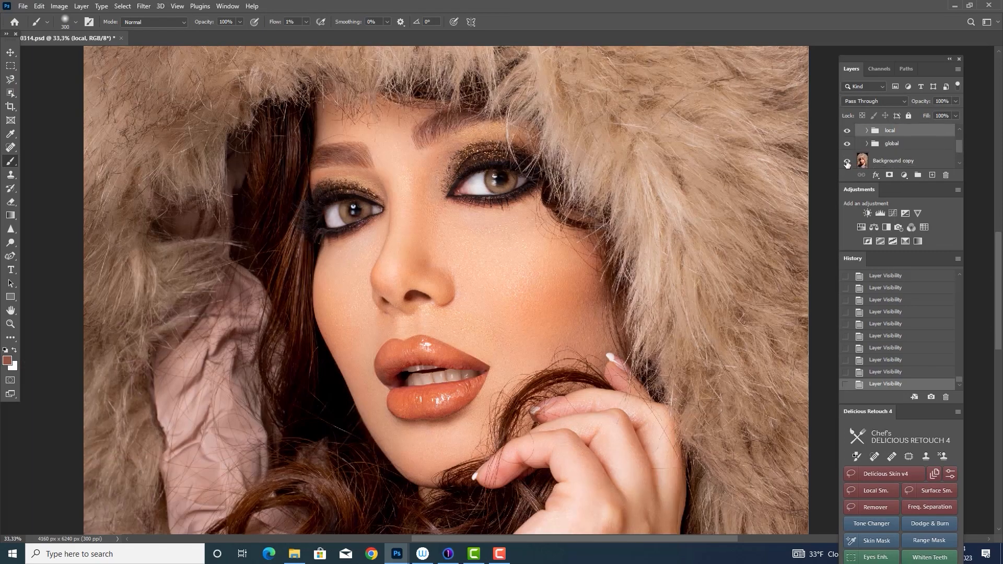
left_click(847, 162)
key("ctrl+plus")
key("ctrl+plus")
left_click(847, 161)
left_click(847, 161)
left_click_drag(776, 221, 829, 79)
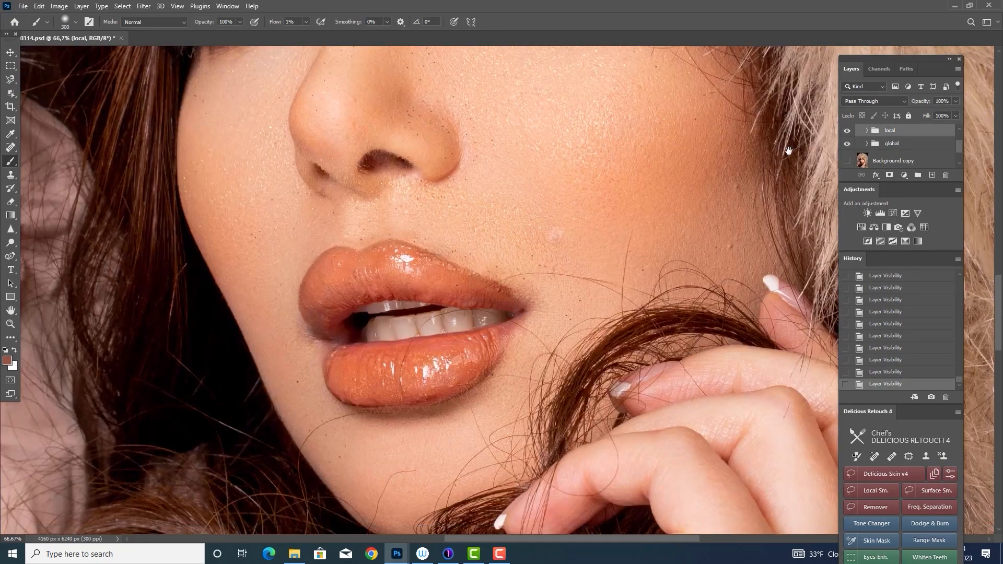
left_click(847, 162)
left_click(848, 164)
left_click_drag(773, 172, 766, 330)
left_click(847, 164)
left_click(847, 164)
key("ctrl+minus")
key("ctrl+minus")
key("ctrl+minus")
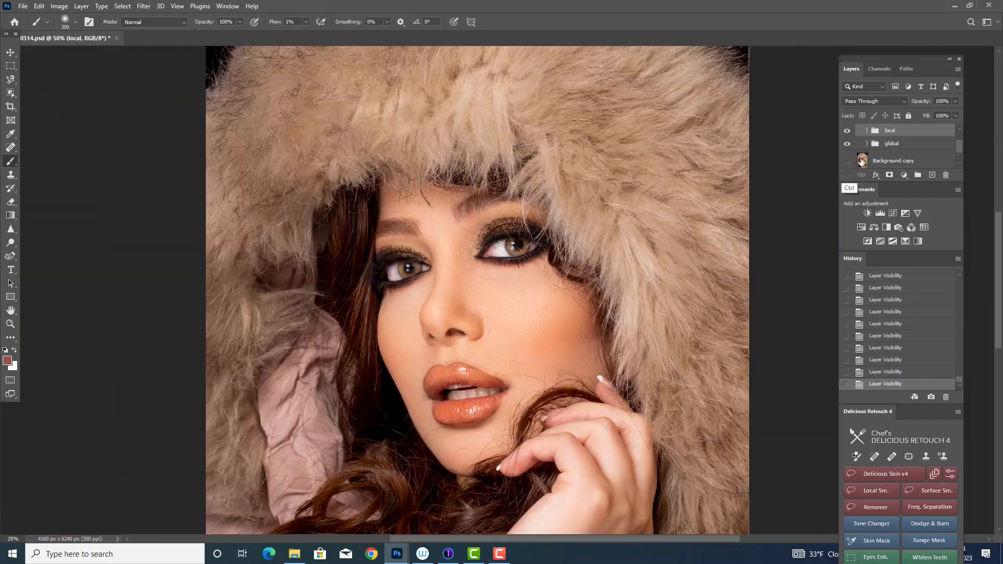
Step: Merge Group 3 into a single layer with Group 2 hidden and save the document
scroll(959, 154, "up", 2)
left_click(847, 143)
left_click(847, 143)
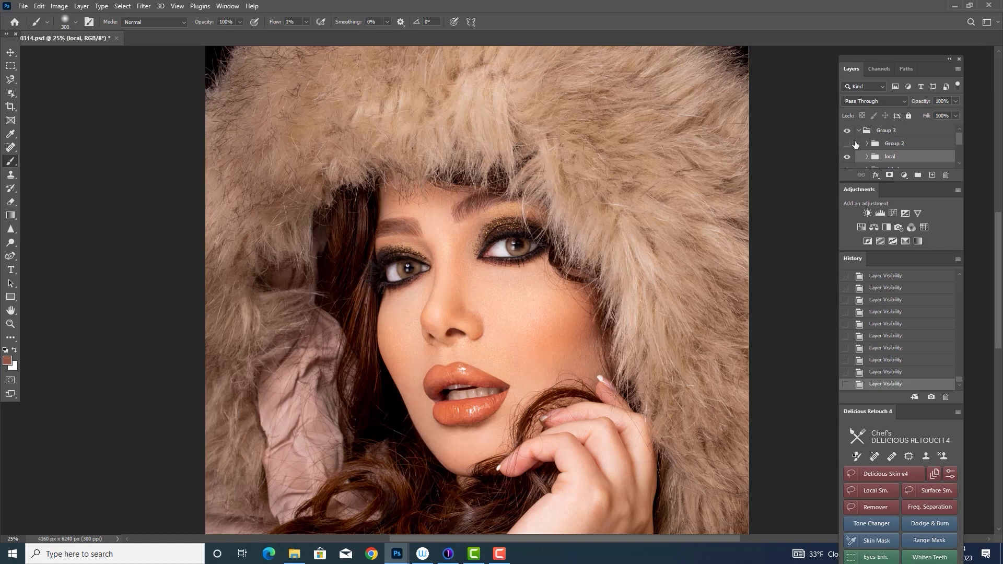
left_click(877, 134)
key("ctrl+e")
left_click(847, 136)
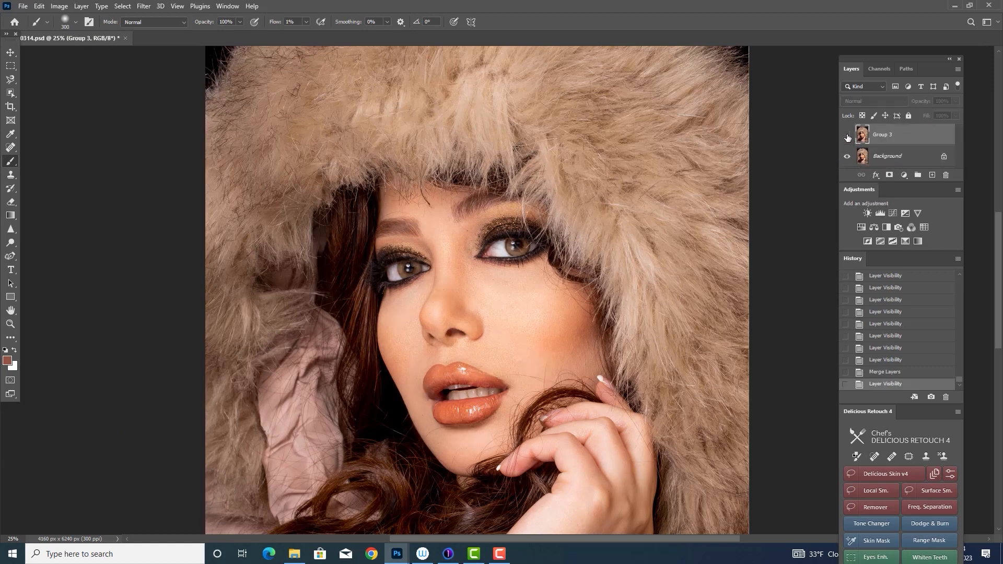
left_click(847, 136)
key("ctrl+s")
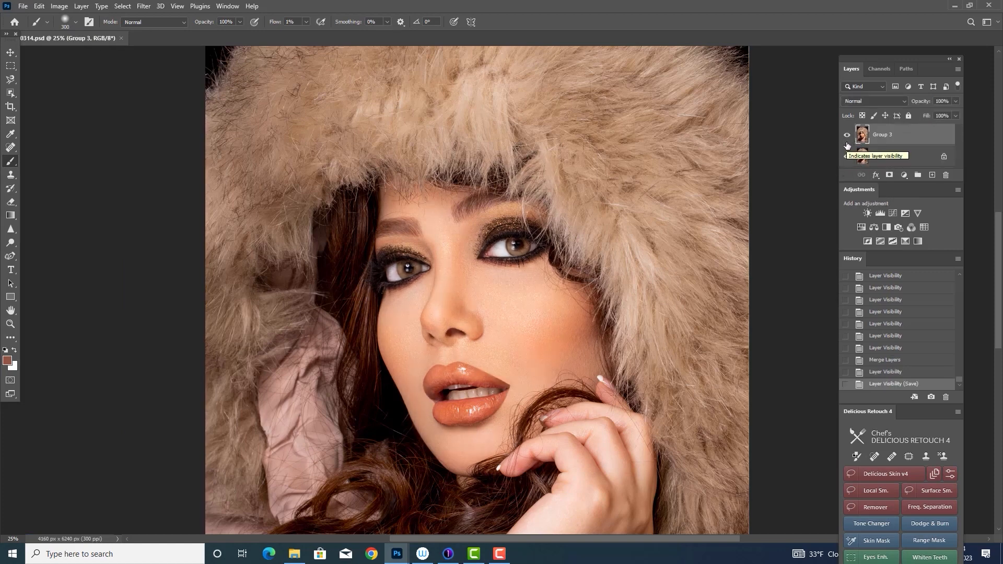
Step: Add a Curves adjustment layer above Group 3 and pull the RGB curve's midtones down slightly to darken the image
left_click(10, 53)
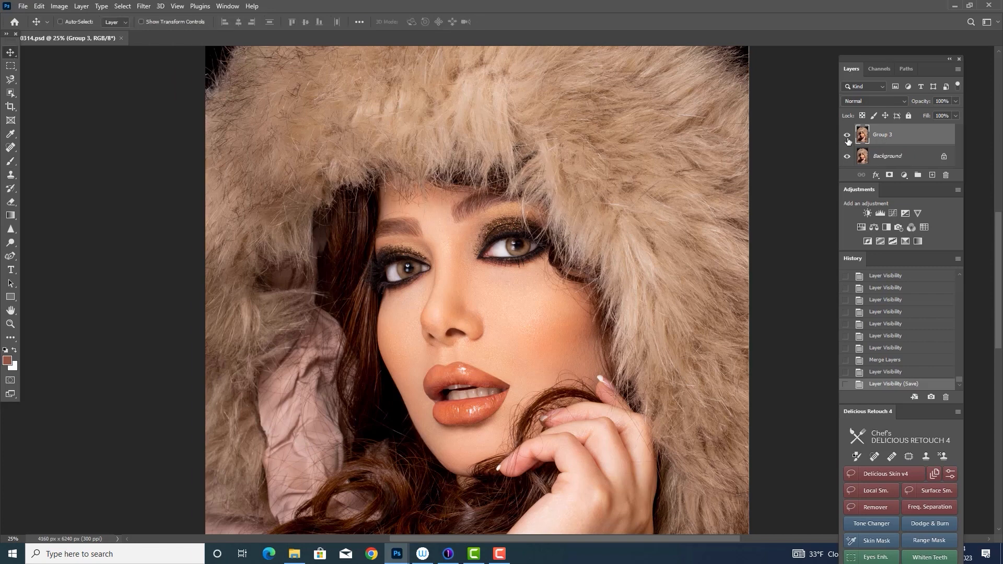
left_click(846, 137)
left_click(846, 136)
left_click(892, 213)
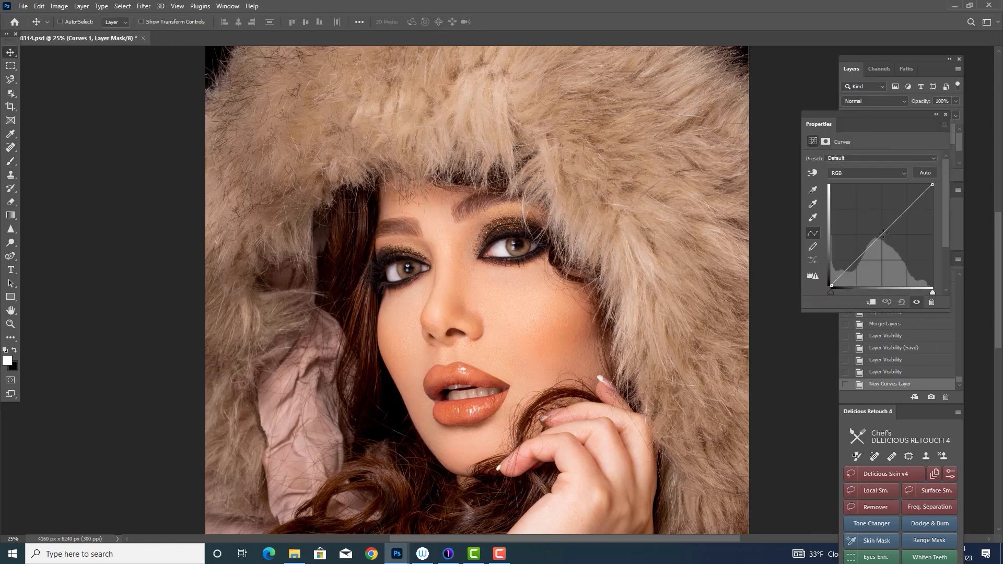
left_click_drag(884, 240, 889, 233)
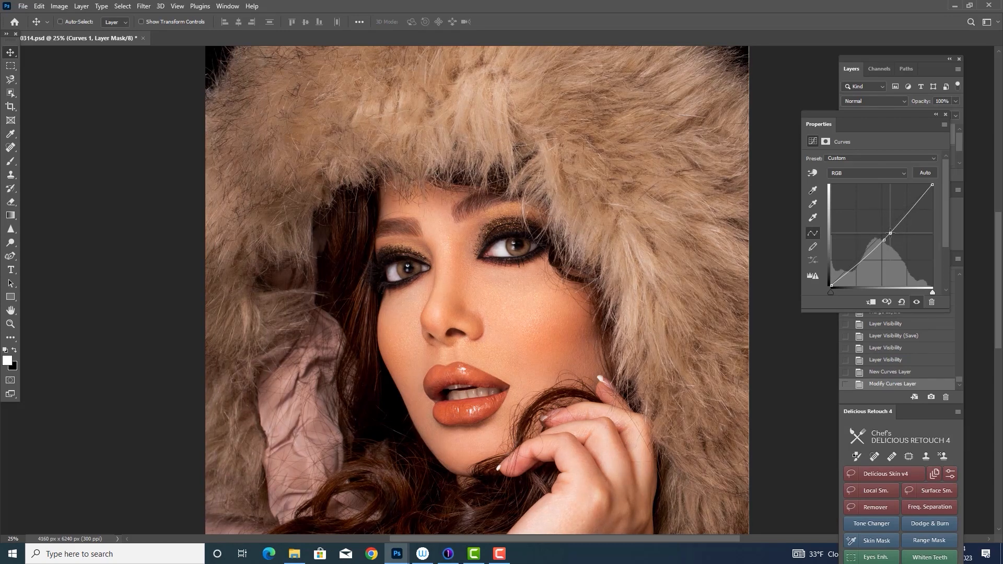
left_click(946, 115)
left_click(847, 134)
left_click(847, 134)
Step: Erase the Curves 1 mask over both eyes and the lips at 100% flow, rolling back the two eyebrow strokes
key("e")
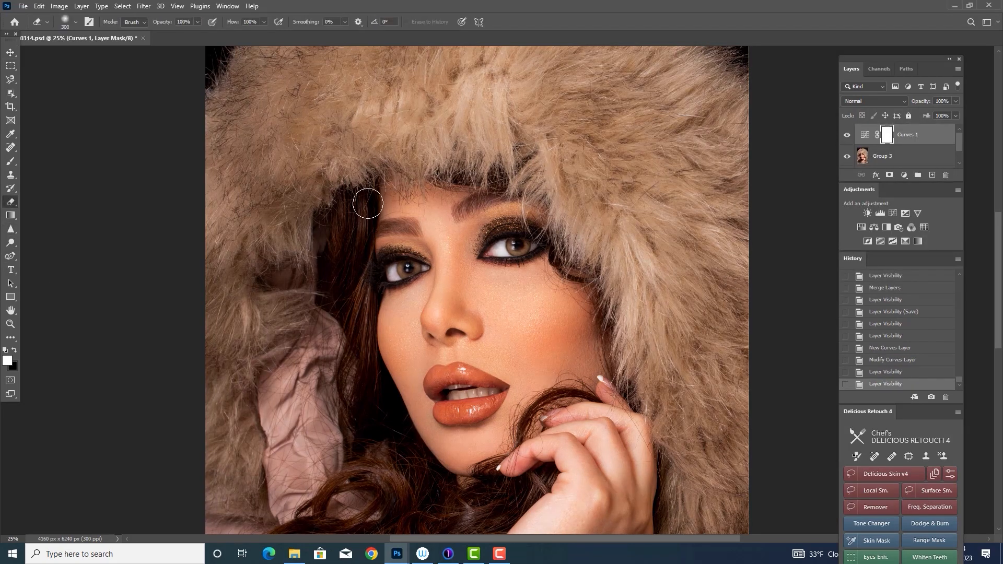
left_click_drag(511, 248, 539, 243)
left_click_drag(392, 271, 410, 268)
key("[")
key("[")
left_click_drag(453, 392, 491, 391)
left_click_drag(469, 212, 495, 202)
left_click_drag(414, 227, 386, 229)
left_click(877, 372)
left_click(877, 361)
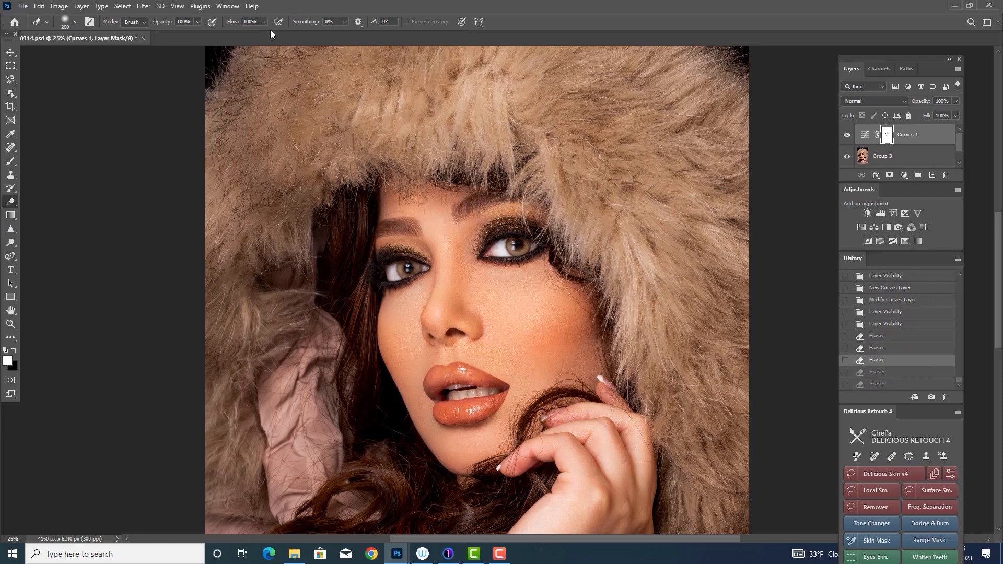
Step: Set the Eraser flow to 18% and soften the Curves 1 mask around both eyes at 400 px and the lips at 300 px
left_click(263, 22)
left_click_drag(266, 34, 223, 39)
key("]")
key("]")
key("]")
left_click_drag(487, 230, 522, 222)
left_click_drag(415, 255, 387, 258)
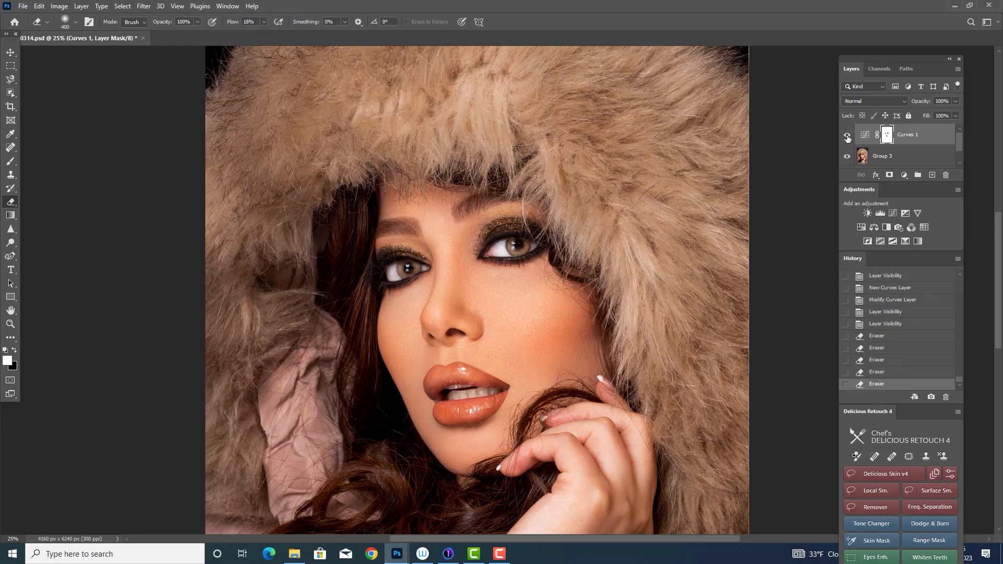
left_click(847, 135)
left_click(847, 136)
key("[")
mouse_move(482, 385)
left_mouse_down()
mouse_move(477, 398)
mouse_move(483, 392)
left_mouse_up()
Step: Set the Eraser flow to 100% and erase the Curves 1 mask over the hair, fur hood and clothing at 700 to 900 px
left_click(264, 22)
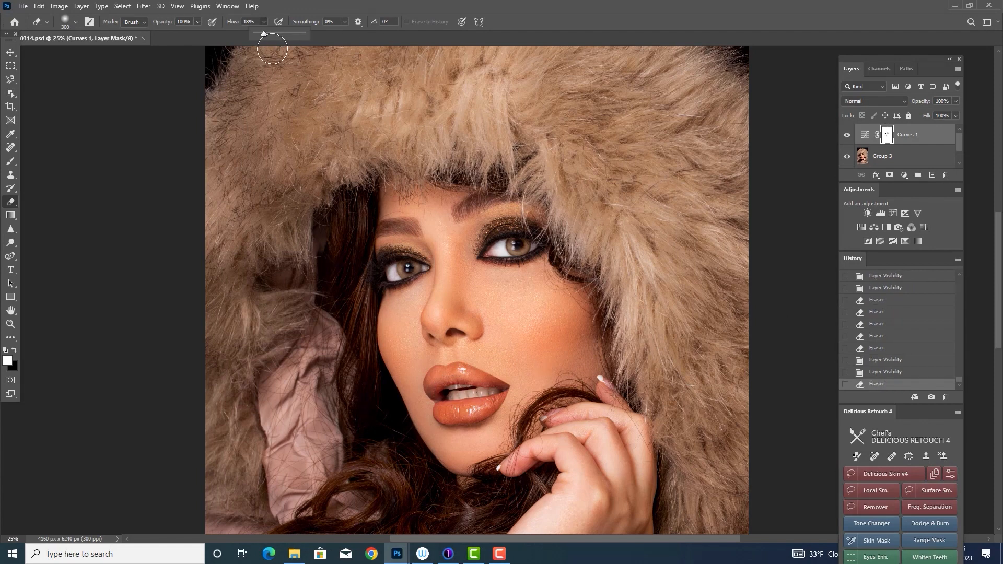
left_click_drag(265, 35, 361, 34)
key("]")
key("]")
key("]")
key("]")
scroll(344, 430, "down", 2)
mouse_move(352, 178)
left_mouse_down()
mouse_move(340, 429)
mouse_move(422, 516)
left_mouse_up()
left_click_drag(699, 413, 678, 178)
key("ctrl+minus")
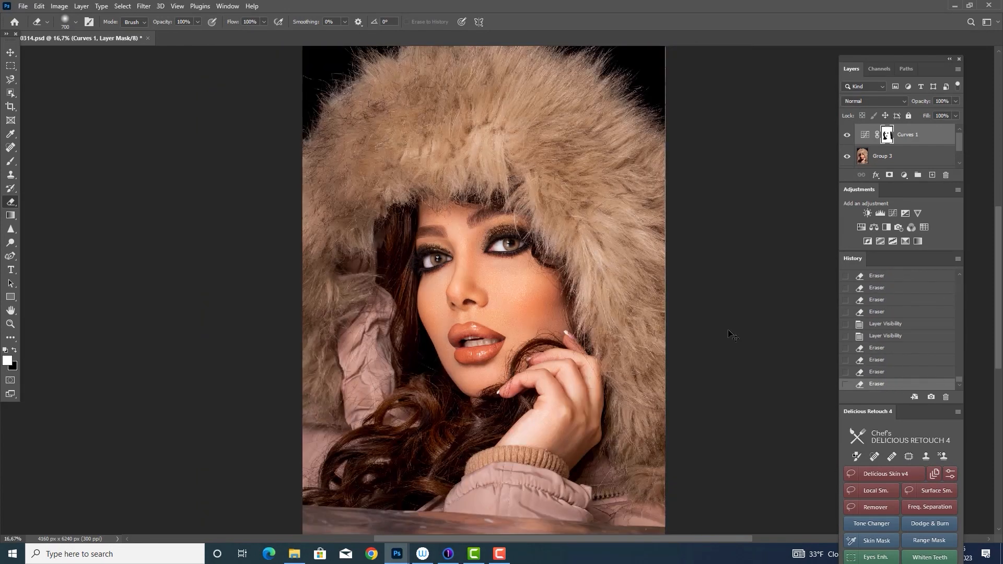
key("]")
key("]")
mouse_move(600, 256)
left_mouse_down()
mouse_move(507, 85)
mouse_move(447, 68)
mouse_move(339, 366)
mouse_move(360, 501)
left_mouse_up()
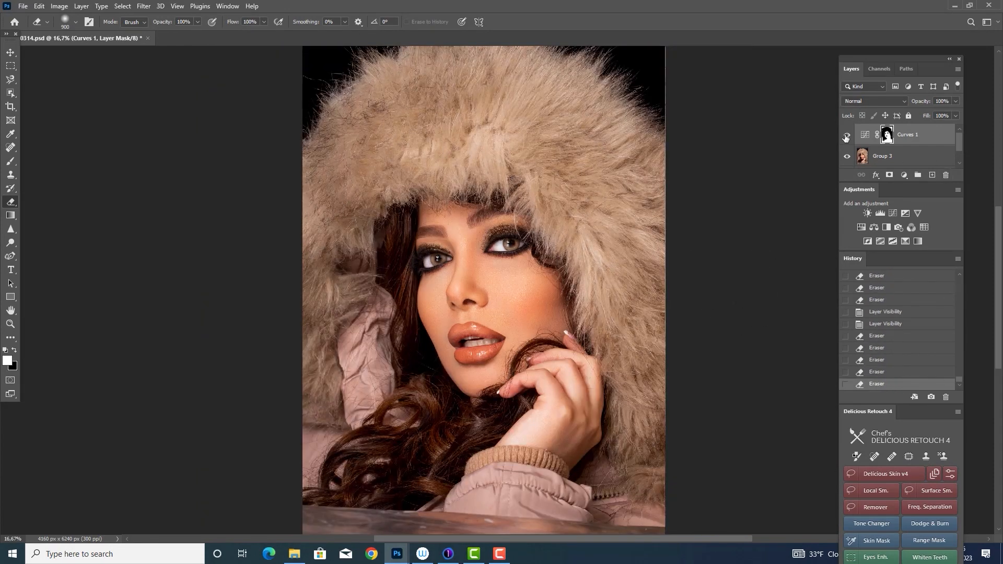
Step: Reduce the Curves 1 layer's opacity to 76% and compare the portrait with the layer hidden
left_click(847, 136)
left_click(846, 135)
left_click_drag(944, 115, 944, 115)
left_click(847, 135)
left_click(847, 135)
Step: Set the Eraser flow to 14% and gently fade the Curves 1 mask over both cheeks and the nose with a smaller tip
key("ctrl+plus")
key("[")
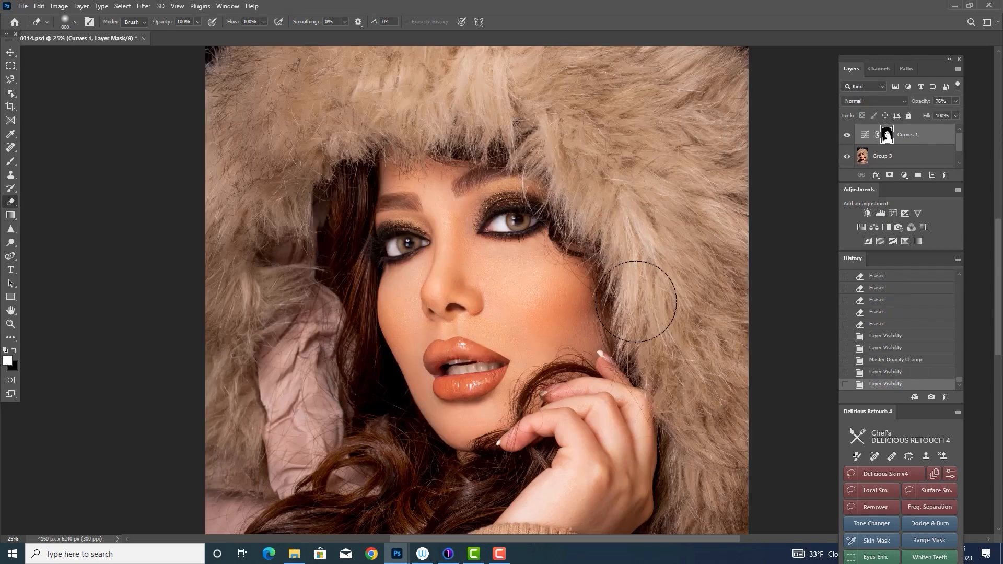
left_click(264, 22)
left_click_drag(266, 33, 222, 40)
key("[")
key("[")
key("[")
left_click_drag(587, 340, 523, 285)
left_click_drag(477, 301, 449, 277)
left_click(847, 135)
left_click(848, 134)
left_click_drag(527, 274, 517, 282)
key("[")
left_click_drag(399, 293, 400, 304)
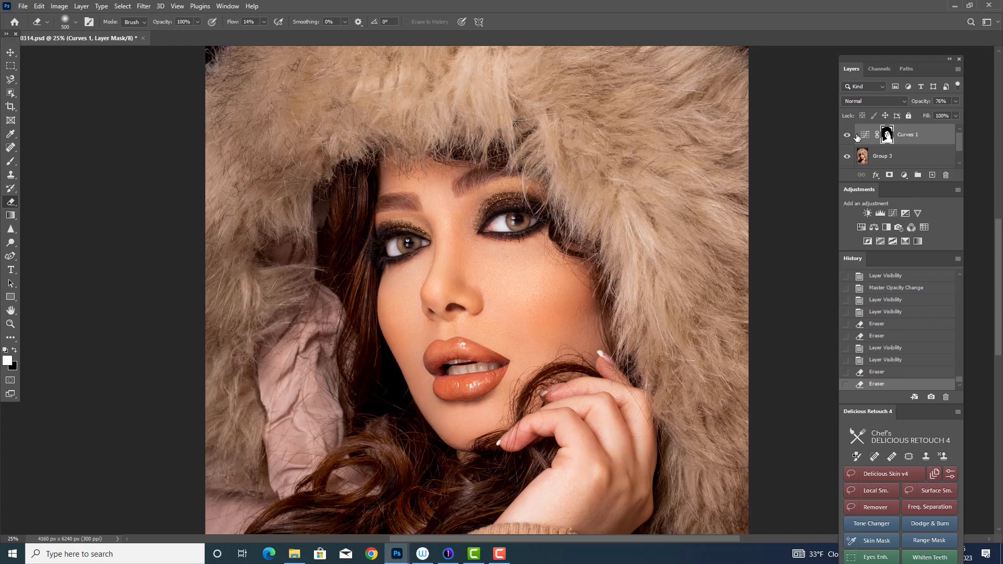
Step: Lightly erase the Curves 1 mask over the lower lip at 250 px and 14% flow, comparing with the layer hidden
left_click(846, 135)
left_click(847, 135)
left_click_drag(487, 383, 485, 386)
left_click(846, 136)
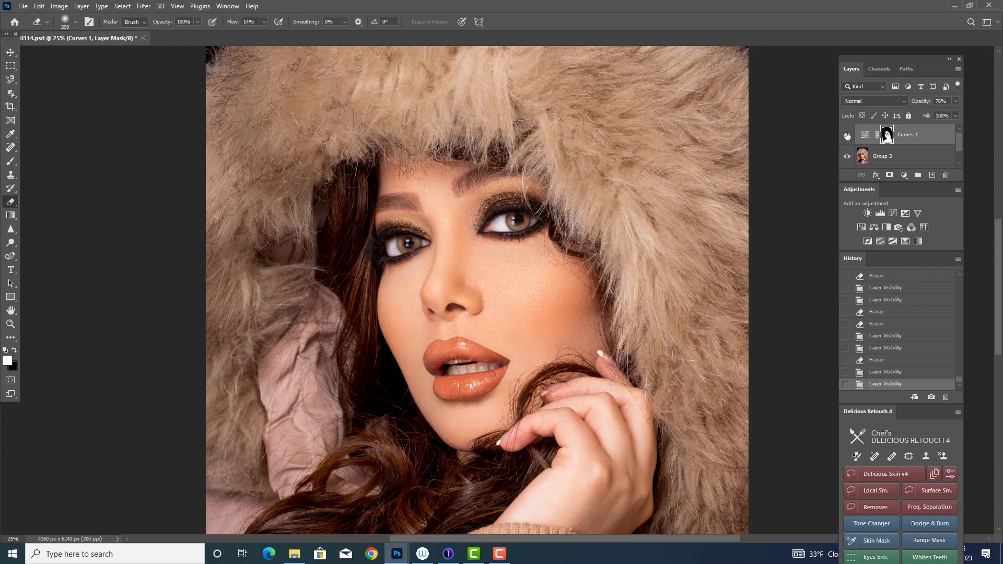
left_click(846, 135)
Step: Set the Eraser flow to 100%, erase the Curves 1 mask over both eyes with a smaller tip, and compare with the layer hidden
key("[")
key("[")
key("shift+0")
left_click(533, 222)
left_click(407, 241)
left_click(531, 212)
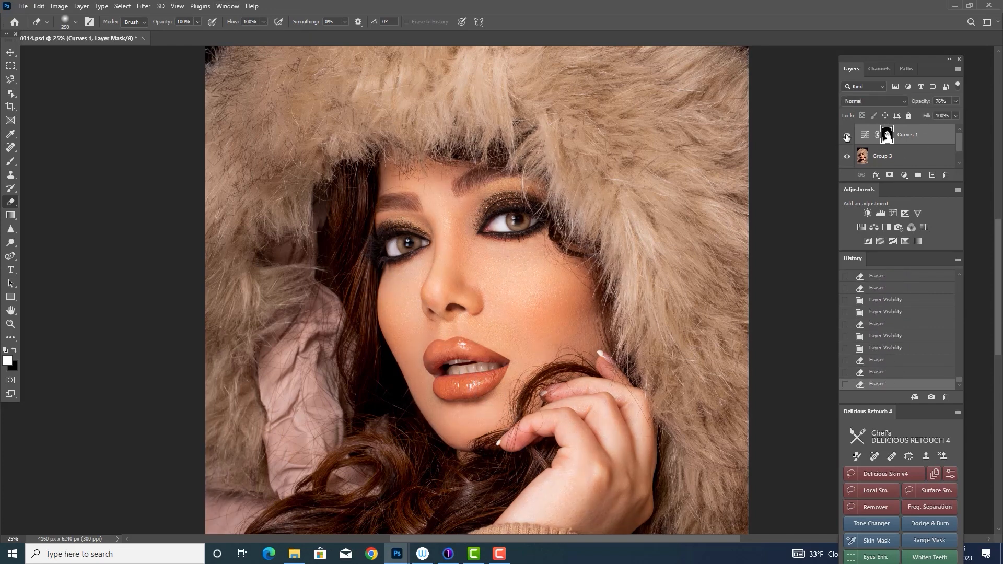
left_click(846, 135)
left_click(847, 135)
Step: Merge Curves 1 with the Group 3 layer and save the document
left_click(891, 158, "ctrl")
key("ctrl+e")
left_click(11, 53)
scroll(747, 376, "up", 1)
key("ctrl+s")
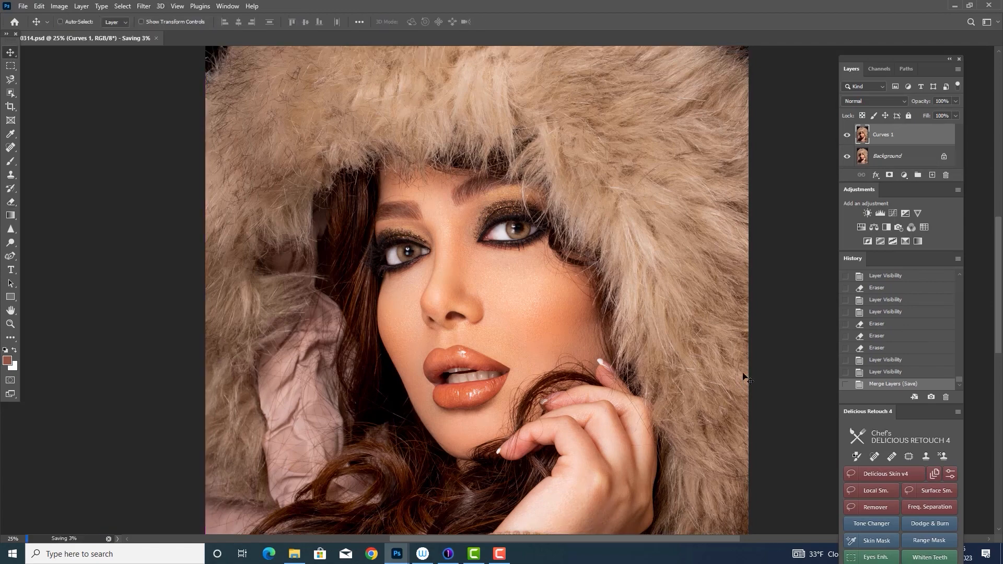
Step: Heal the small blemishes along the upper lip's outer edge with the content-aware Spot Healing Brush
key("ctrl+plus")
key("ctrl+plus")
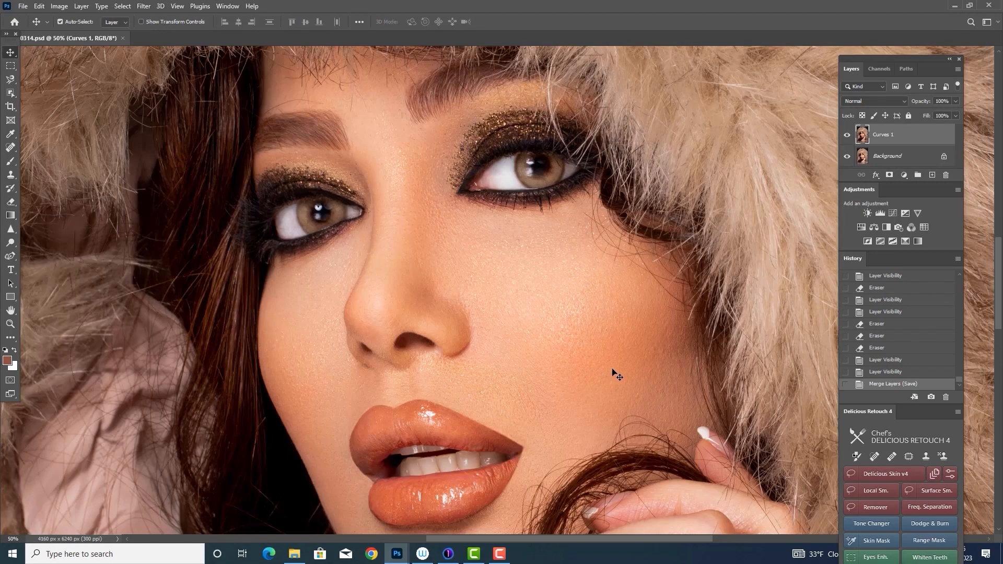
scroll(622, 371, "down", 3)
key("ctrl+plus")
key("j")
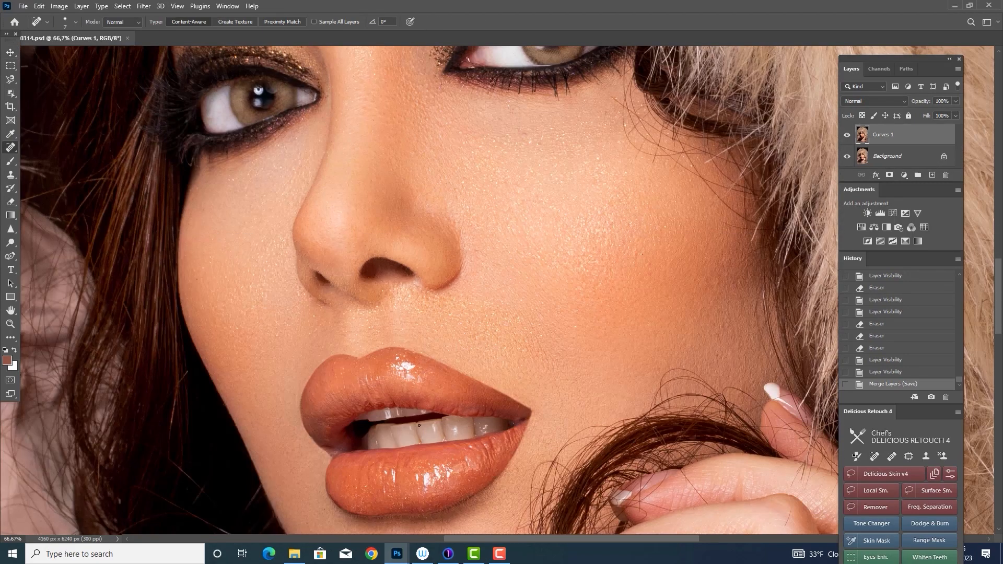
left_click(358, 359)
left_click(358, 358)
scroll(579, 384, "down", 1)
key("ctrl+minus")
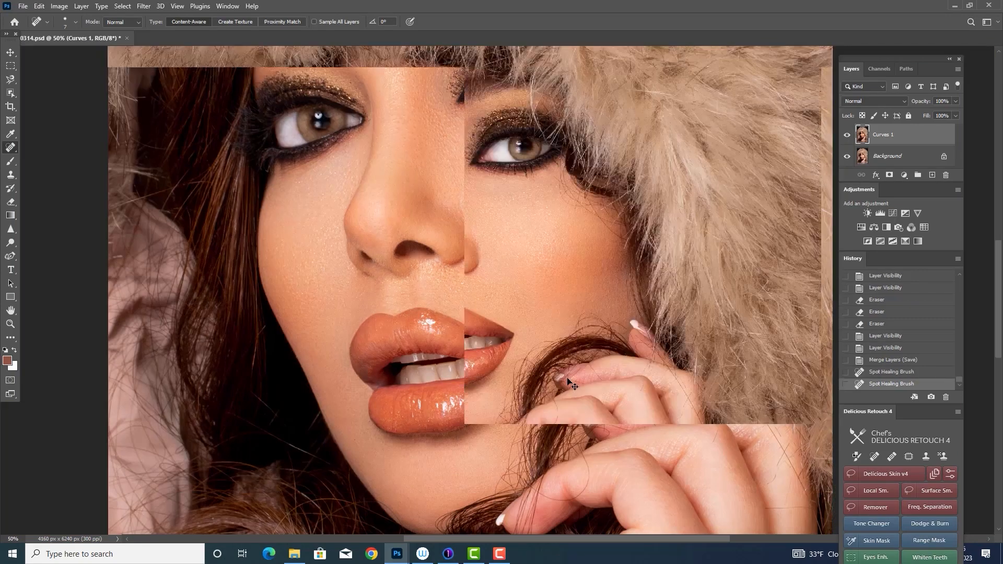
key("ctrl+minus")
key("v")
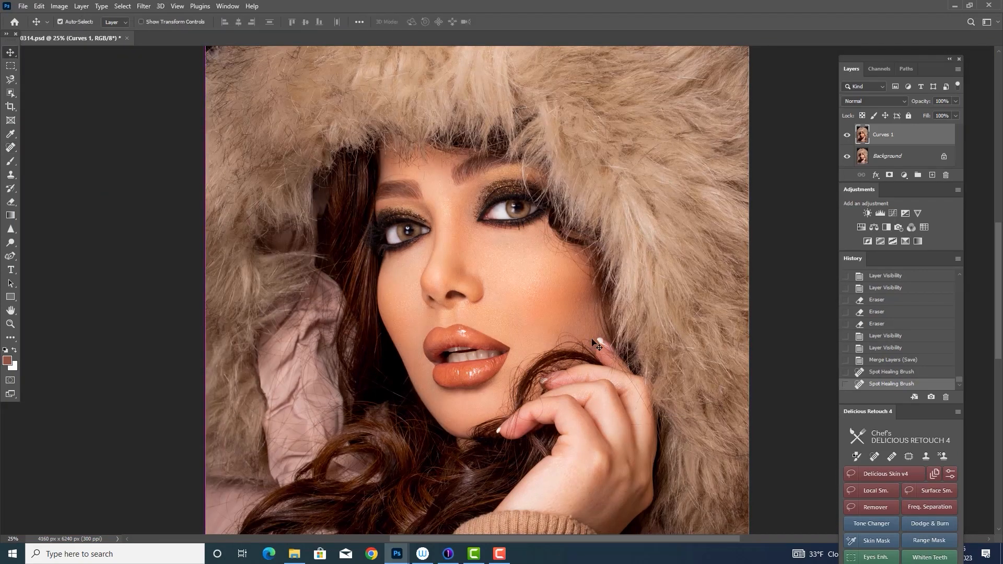
Step: Duplicate the merged layer and set Camera Raw Contrast +11, Highlights +4, Shadows +7, Whites +5 and Blacks -21
key("ctrl+j")
left_click(143, 7)
left_click(167, 85)
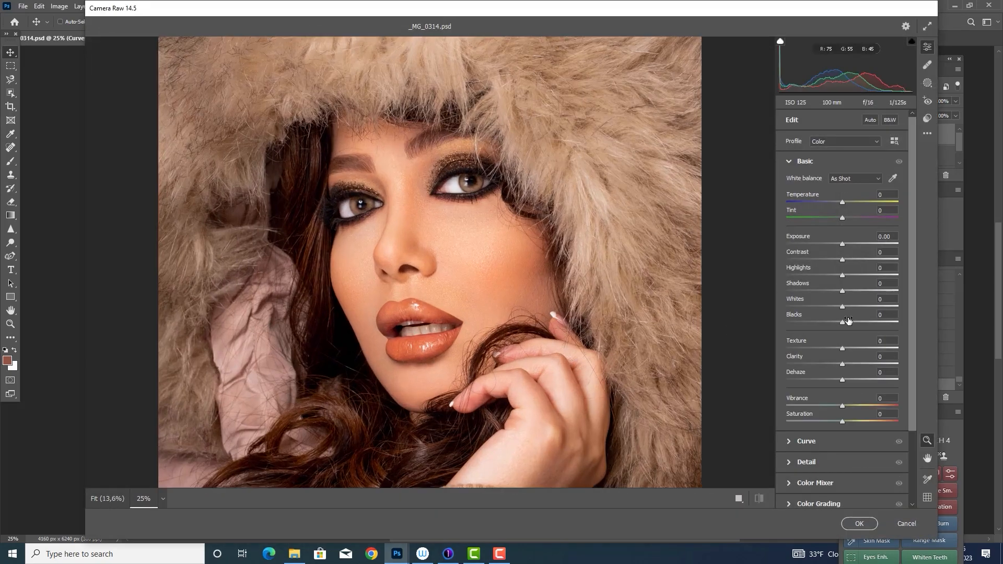
left_click_drag(842, 260, 833, 327)
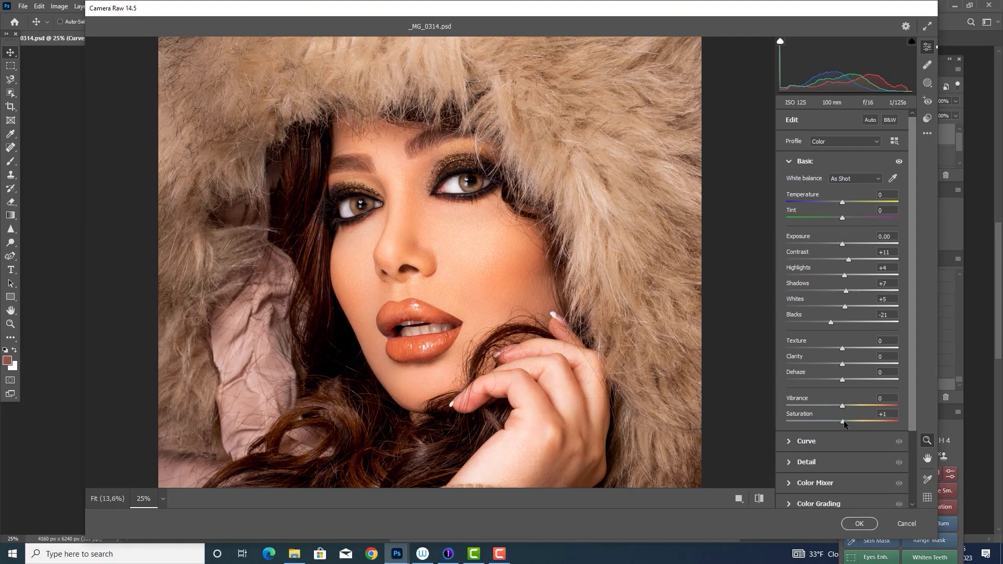
Step: Return the Saturation to 0 and set the Temperature to -1 and the Tint to +4
left_click_drag(844, 424, 840, 425)
mouse_move(842, 201)
left_mouse_down()
mouse_move(807, 202)
mouse_move(839, 227)
mouse_move(858, 221)
mouse_move(839, 203)
mouse_move(843, 218)
left_mouse_up()
left_click(789, 163)
Step: In the Color Mixer, set Saturation to Reds +7 and Oranges -2, and Luminance to Reds +2 and Oranges +1
left_click(790, 226)
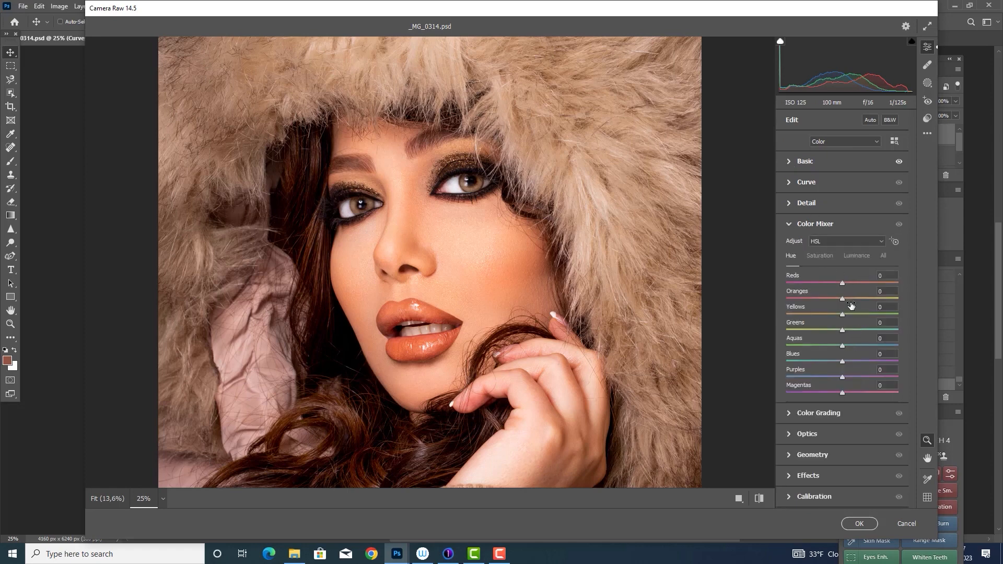
left_click(820, 255)
mouse_move(842, 282)
left_mouse_down()
mouse_move(855, 282)
mouse_move(844, 300)
left_mouse_up()
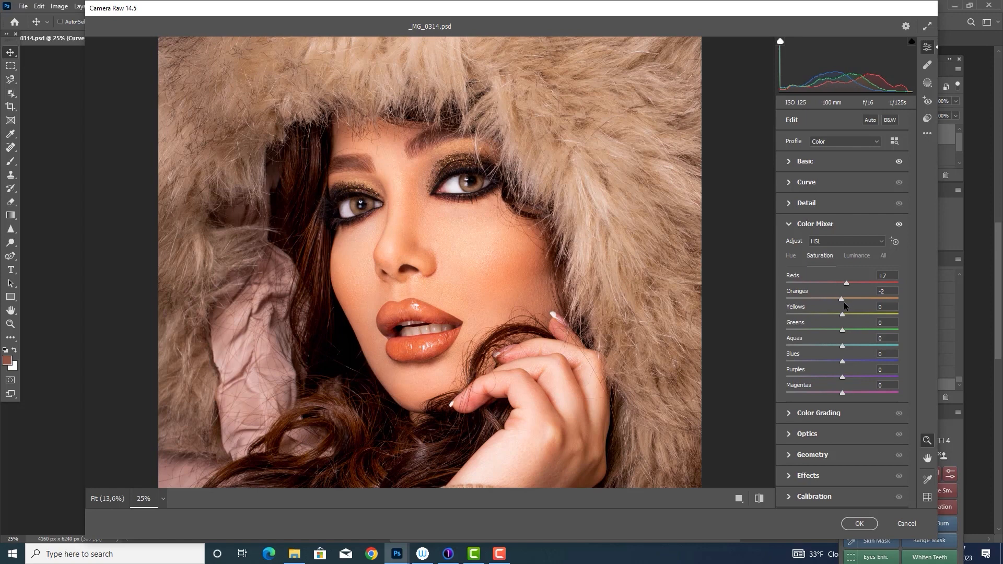
left_click(855, 256)
mouse_move(842, 298)
left_mouse_down()
mouse_move(861, 282)
mouse_move(808, 288)
mouse_move(897, 290)
mouse_move(844, 290)
mouse_move(851, 300)
mouse_move(814, 304)
mouse_move(850, 306)
left_mouse_up()
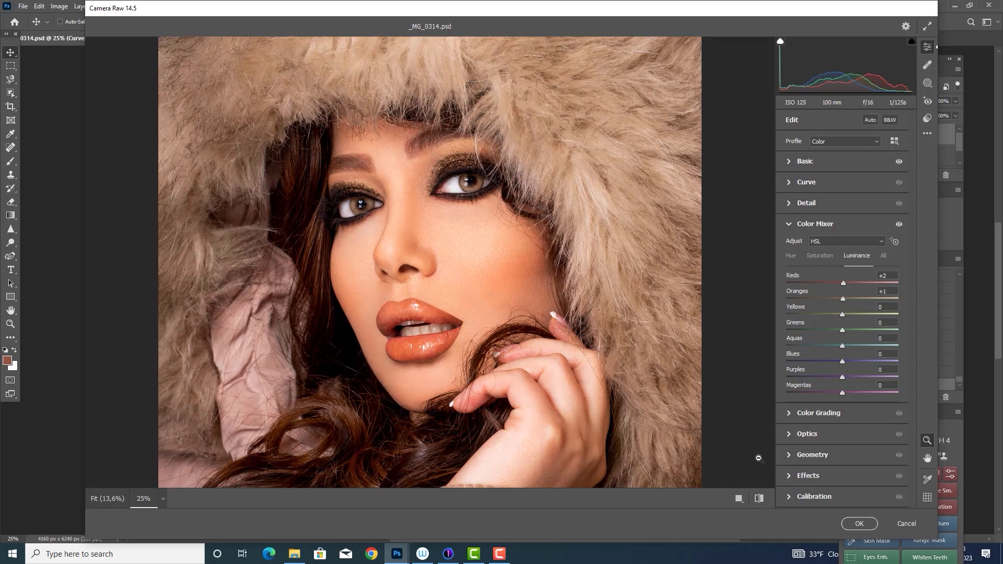
Step: Slightly lower the Vibrance, apply the Camera Raw filter, and compare the portrait with the filtered layer hidden
left_click(787, 166)
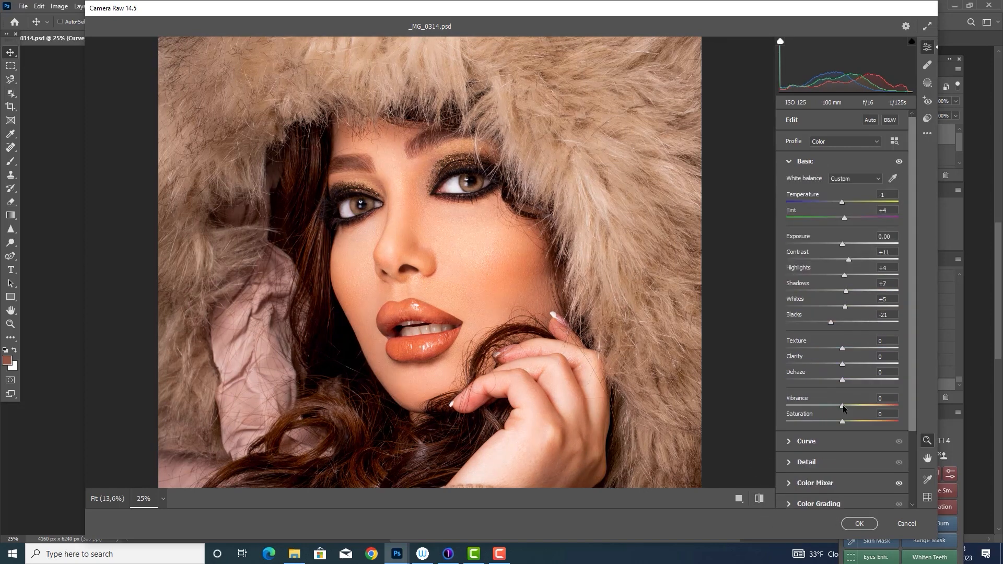
left_click_drag(842, 406, 837, 407)
left_click(859, 524)
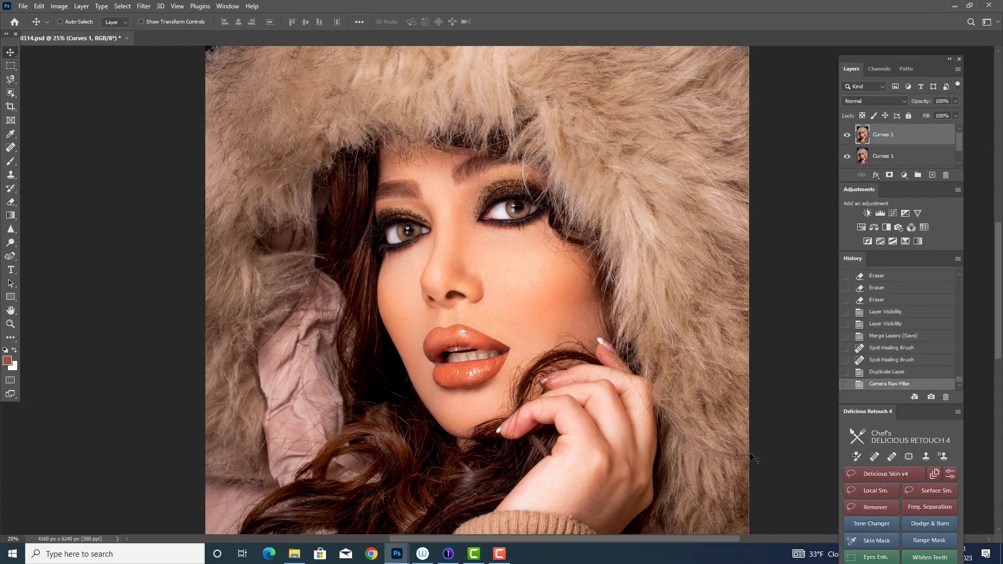
left_click(847, 136)
left_click(846, 135)
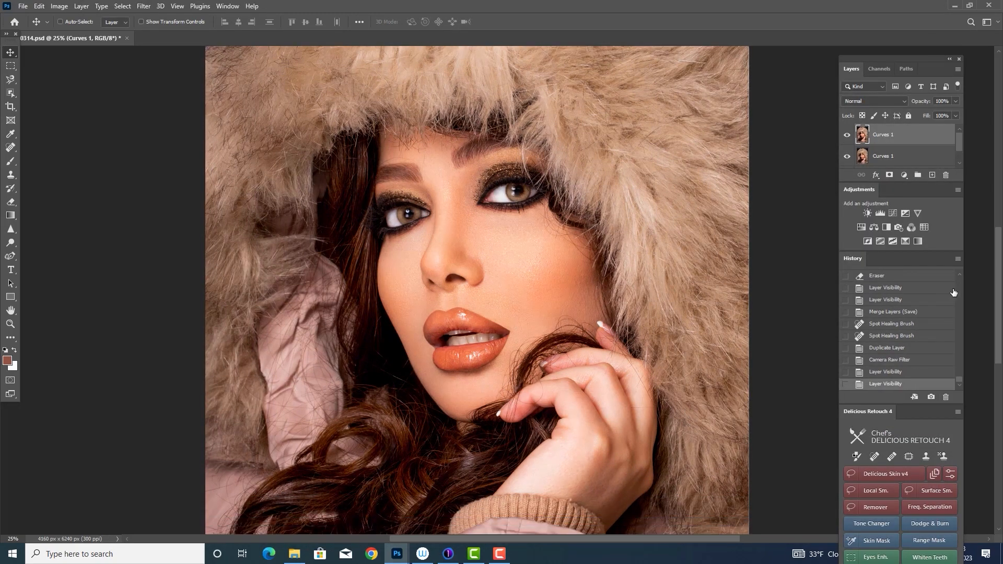
left_click(891, 213)
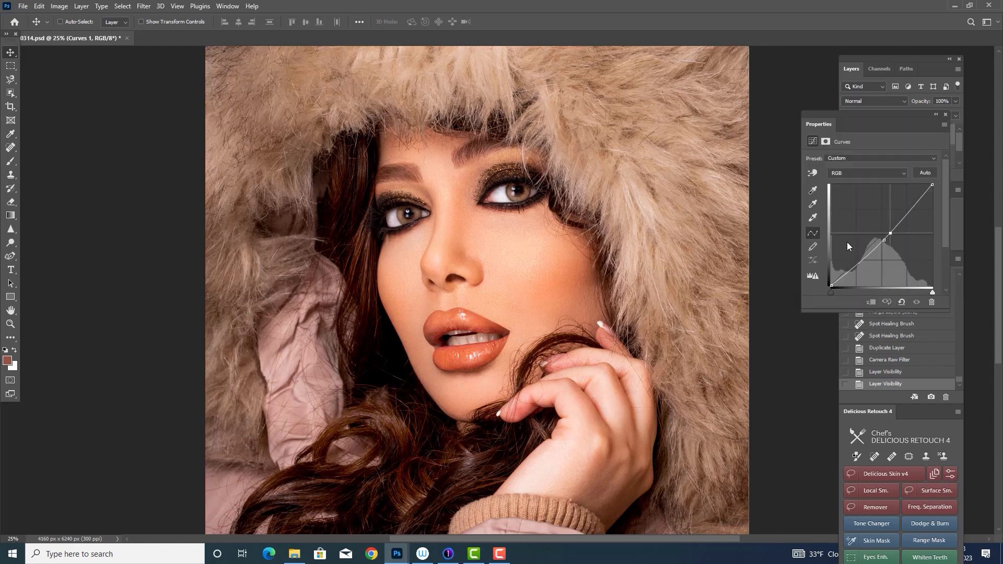
left_click(842, 173)
left_click(835, 205)
left_click_drag(882, 235, 880, 237)
left_click(945, 114)
left_click_drag(925, 143, 945, 175)
Step: Add a Selective Color adjustment layer and set Black to -100% for the Whites
left_click(904, 175)
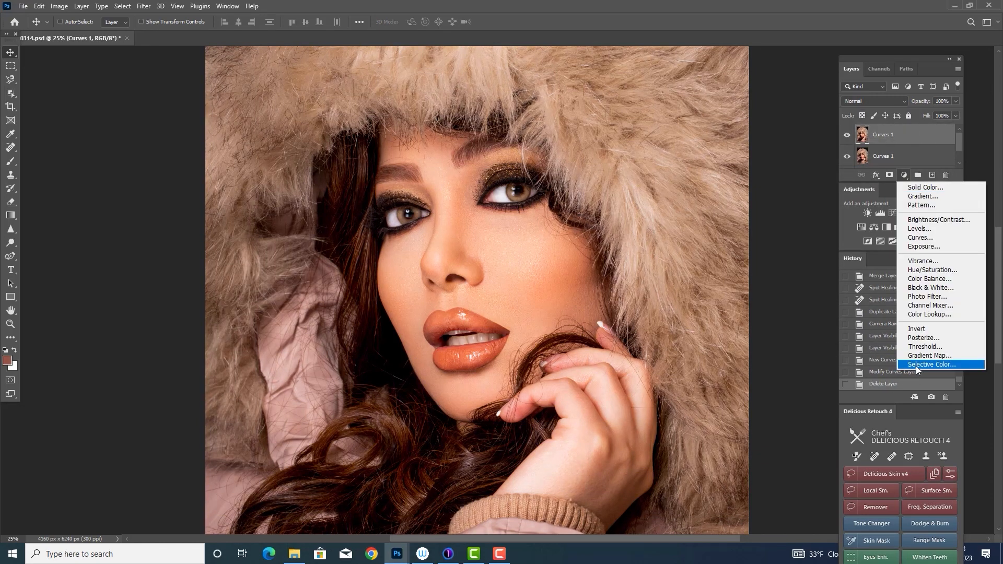
left_click(916, 366)
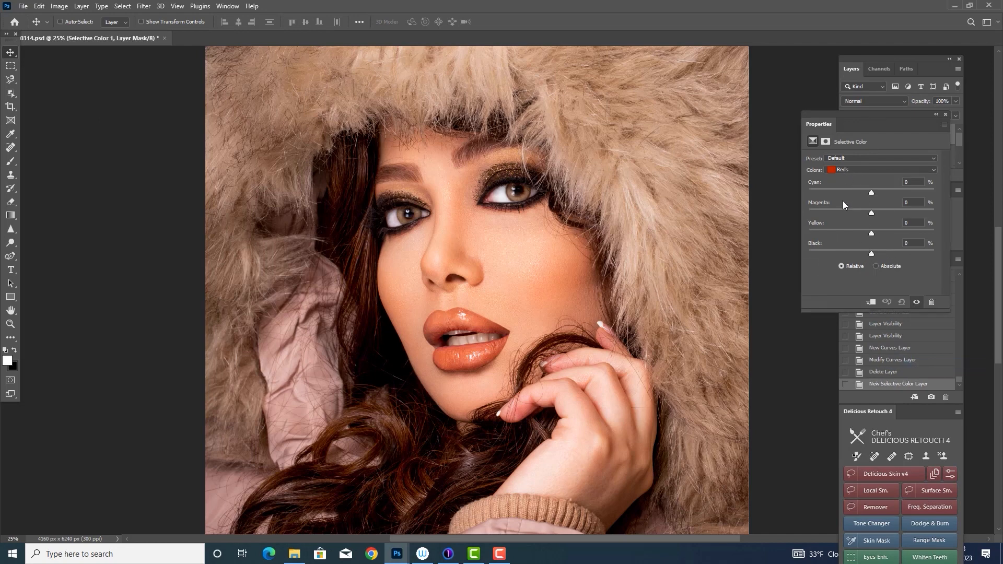
left_click(882, 170)
left_click(849, 233)
left_click_drag(870, 253, 808, 255)
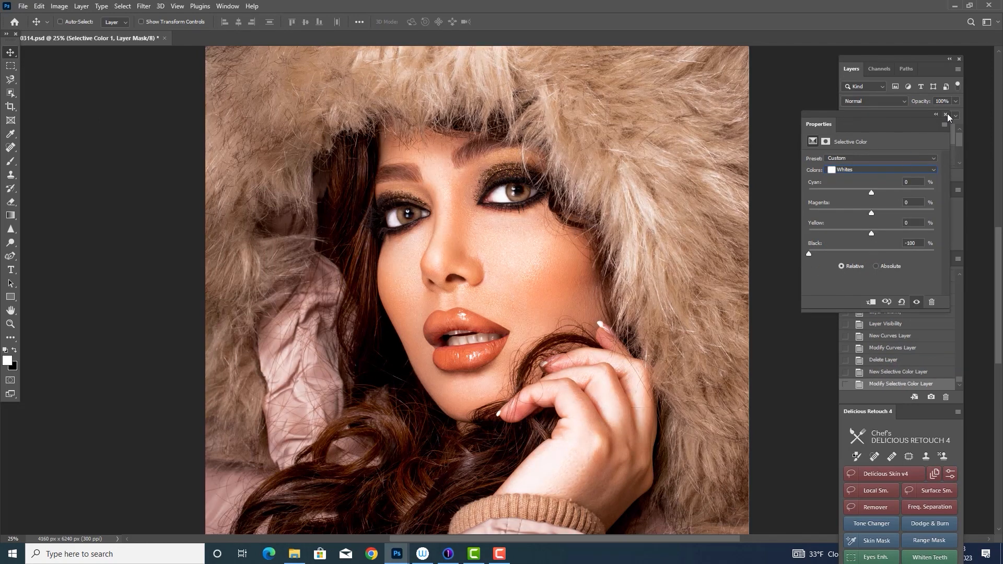
left_click(946, 115)
Step: Invert the Selective Color mask and paint it white at 9% Brush flow over the cheek, nose and lips
key("ctrl+i")
left_click(11, 162)
left_click(306, 22)
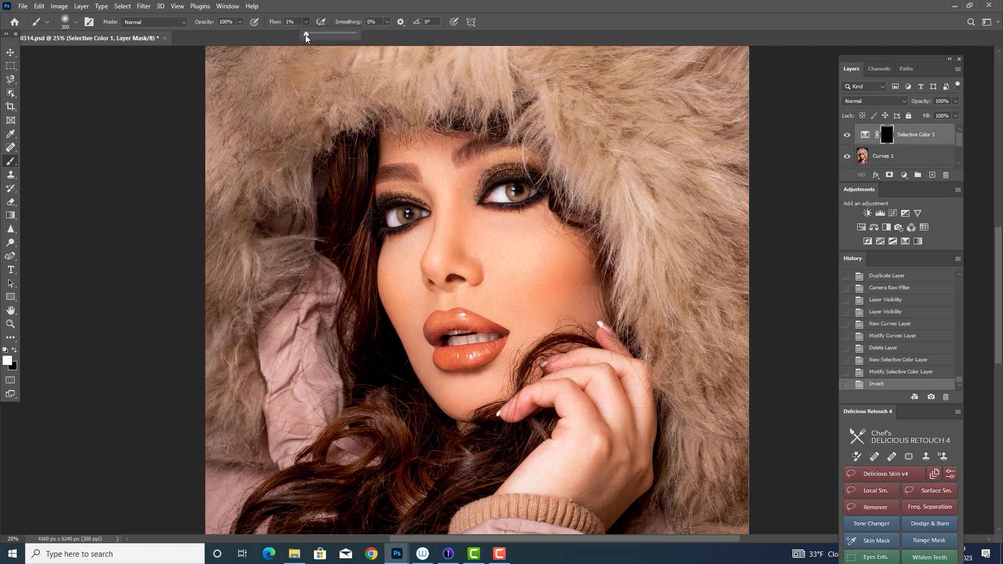
left_click_drag(306, 36, 310, 36)
left_click_drag(537, 235, 497, 242)
left_click(441, 258)
mouse_move(474, 348)
left_mouse_down()
mouse_move(464, 350)
mouse_move(465, 364)
left_mouse_up()
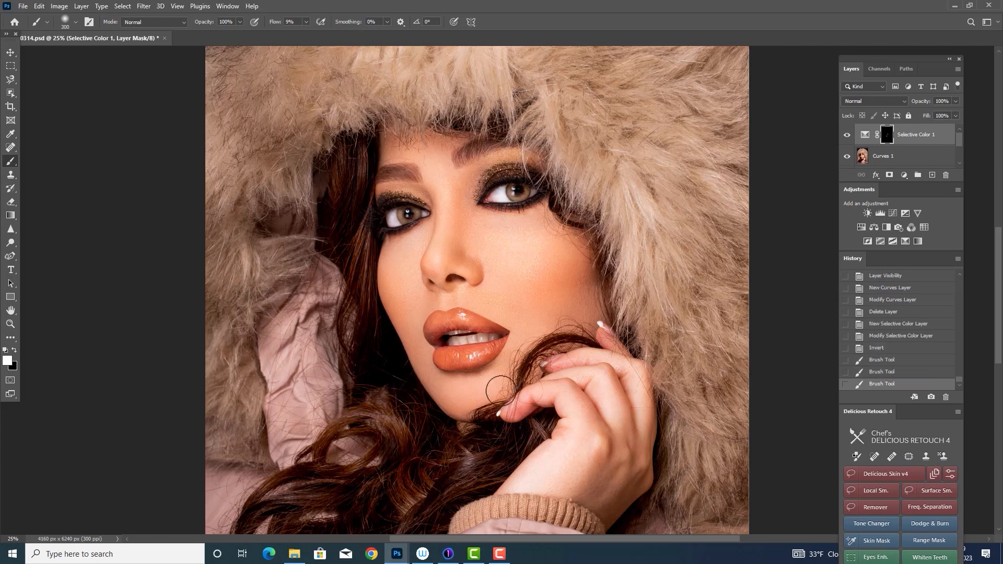
Step: Paint the Selective Color mask over both eyes and, at 400 px, the forehead between the brows, comparing with the layer hidden
left_click(517, 191)
left_click(411, 212)
key("]")
left_click(438, 162)
left_click(847, 136)
left_click(847, 136)
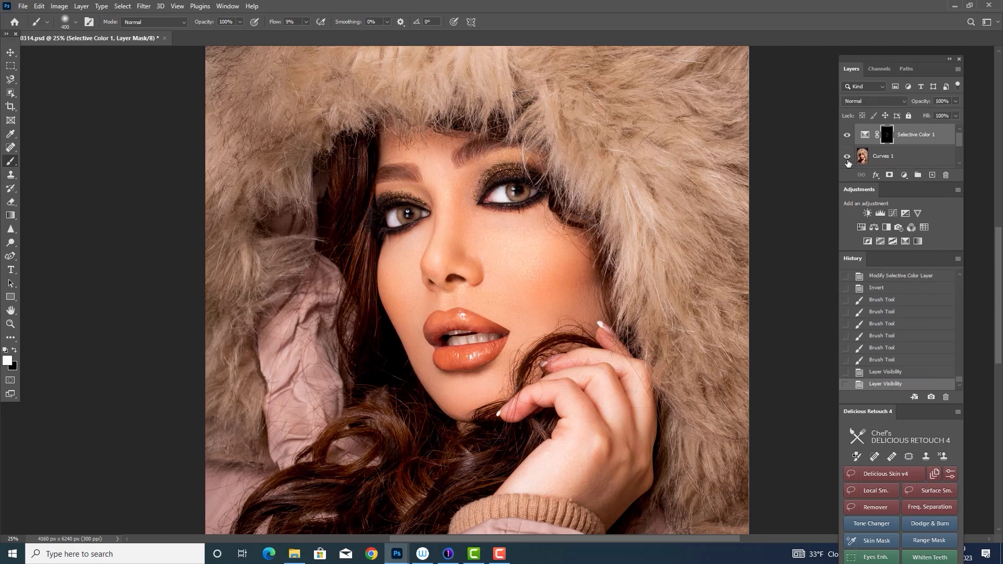
Step: Merge the Selective Color layer down, add a new one, and slightly adjust Black in its tonal range
key("ctrl+e")
left_click(904, 176)
left_click(923, 367)
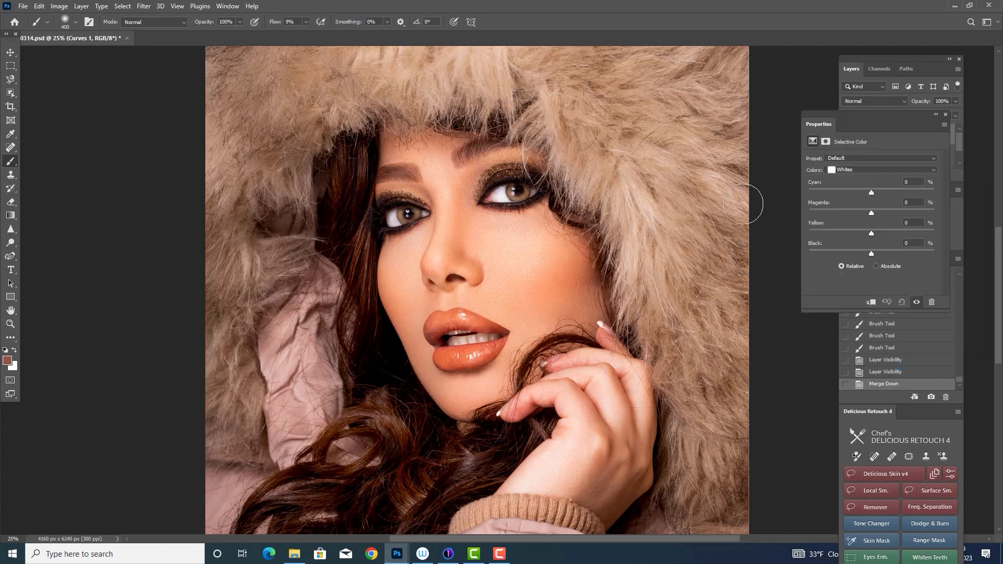
left_click(888, 170)
left_click(857, 236)
left_click_drag(872, 254, 871, 256)
Step: Fine-tune Cyan and reduce Yellow for the Reds in the new Selective Color layer
left_click(848, 169)
left_click(857, 186)
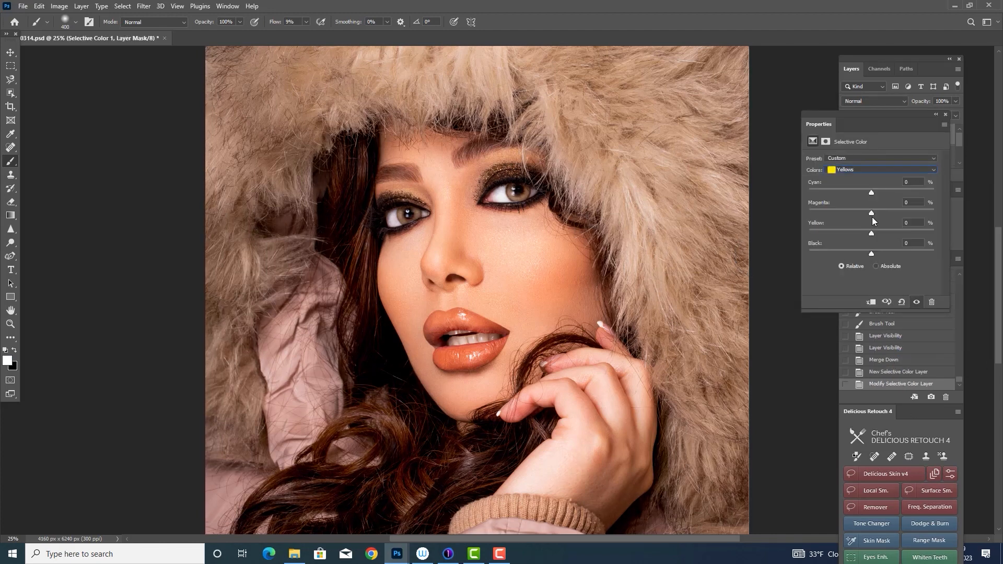
left_click(877, 169)
left_click(862, 178)
mouse_move(874, 192)
left_mouse_down()
mouse_move(870, 213)
mouse_move(882, 215)
mouse_move(871, 218)
mouse_move(873, 197)
left_mouse_up()
left_click_drag(871, 233, 853, 232)
Step: Set the Selective Color Yellows to Cyan +1% and Magenta -1%, and compare the portrait with the layer hidden
left_click(882, 170)
left_click(856, 182)
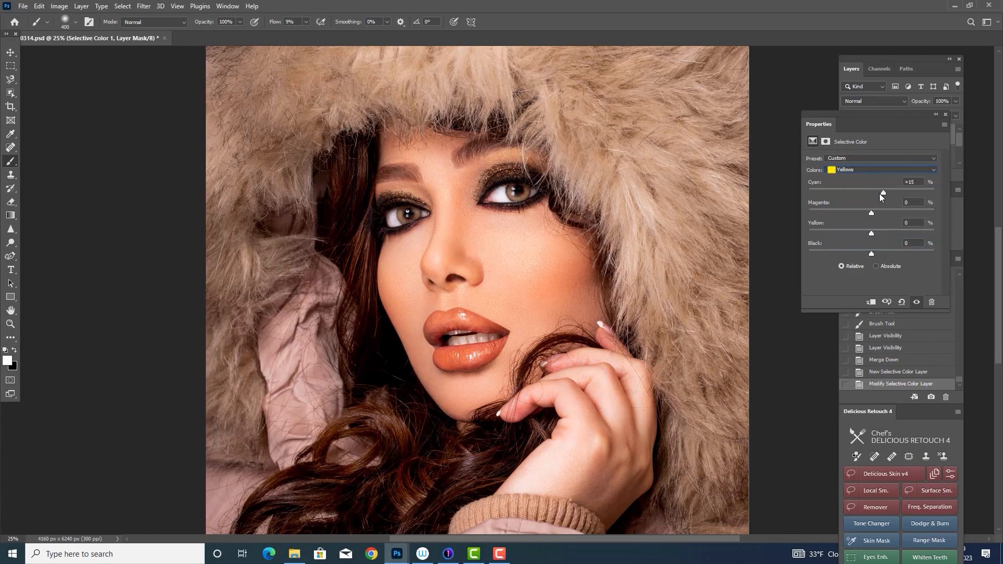
left_click_drag(879, 193, 869, 213)
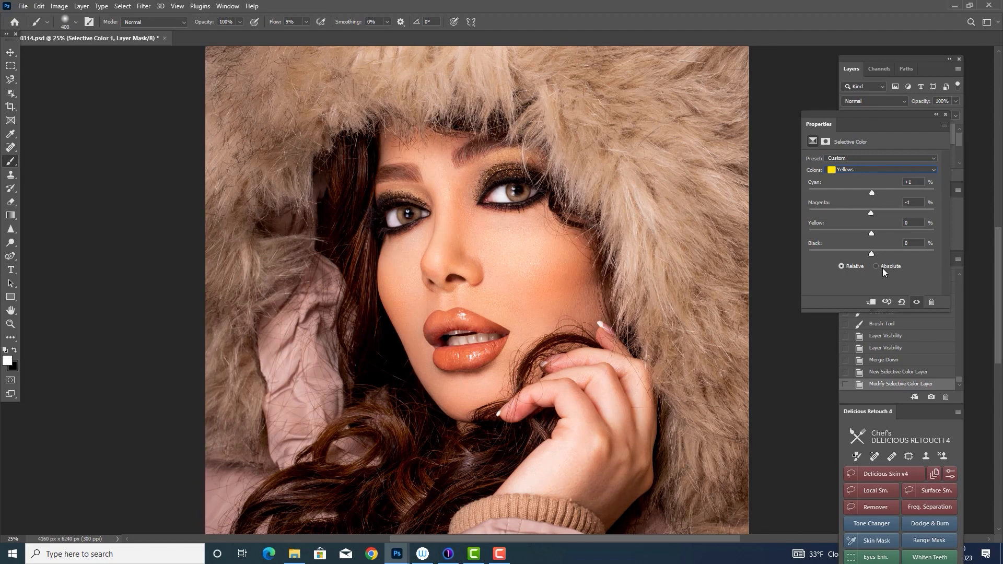
left_click(945, 114)
left_click(846, 135)
left_click(847, 135)
left_click(846, 135)
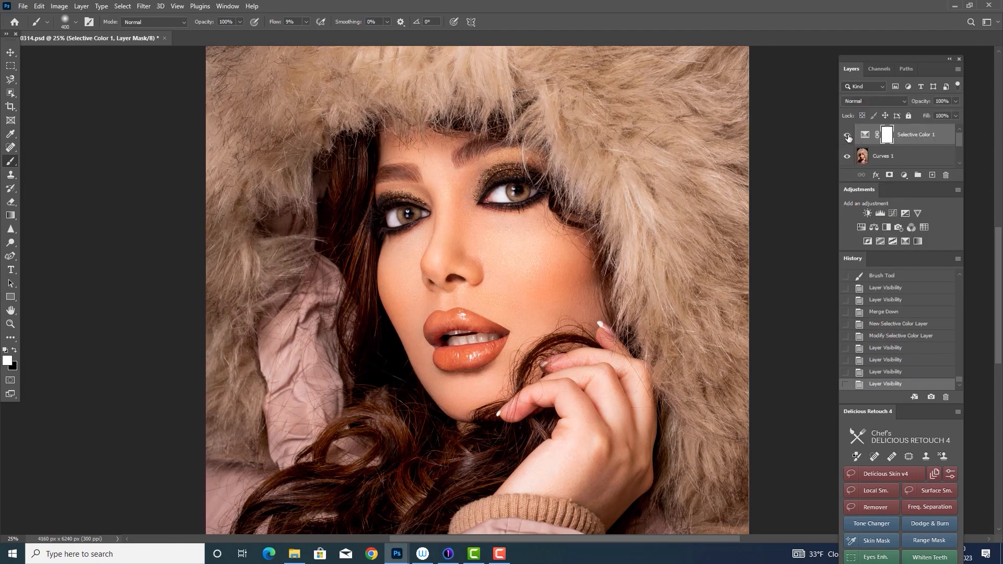
left_click(846, 135)
Step: Merge the Selective Color layer down and compare the color-graded layer with the version beneath it, including at 33.3% zoom
key("ctrl+e")
left_click(846, 135)
left_click(847, 134)
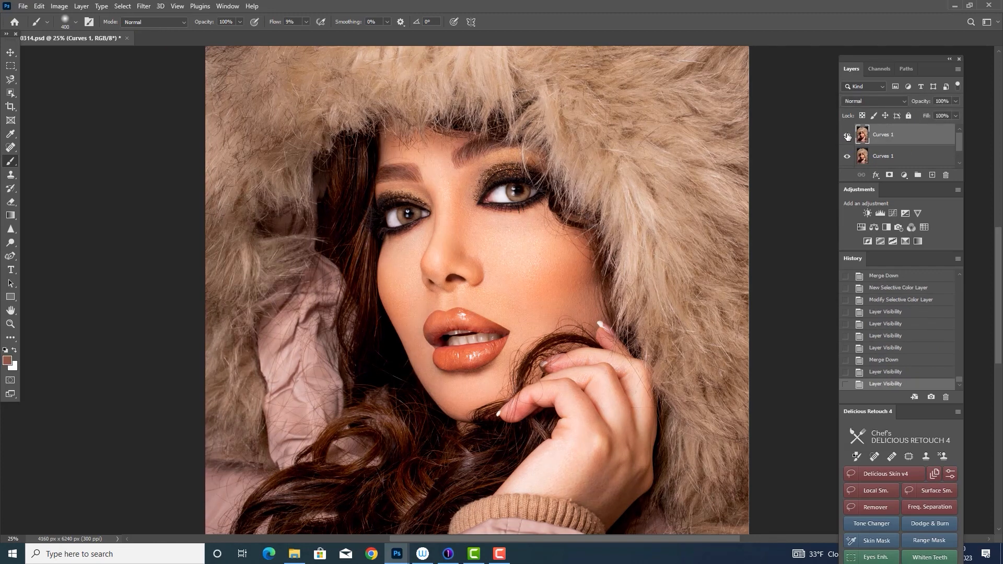
left_click(847, 135)
left_click(847, 135)
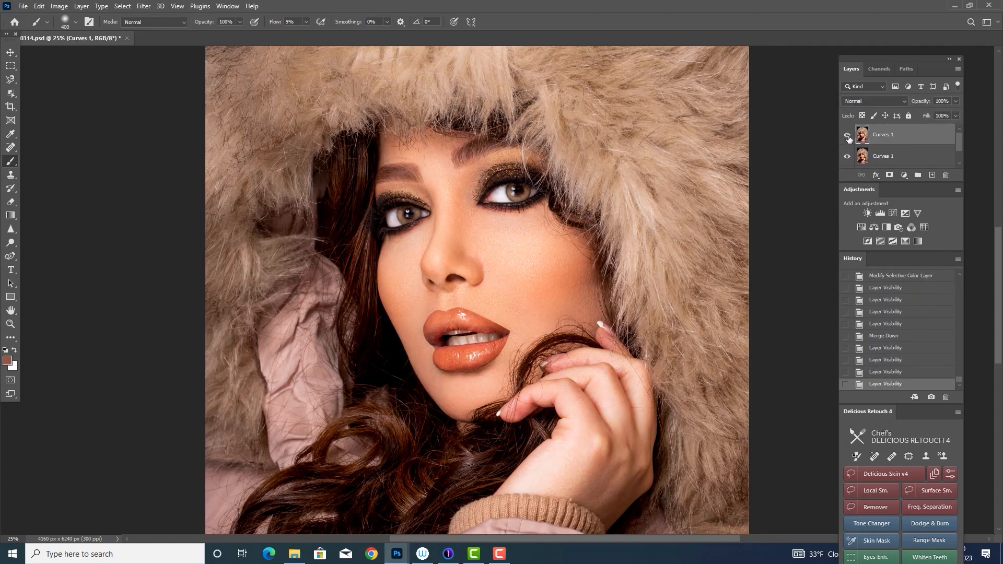
key("v")
scroll(497, 291, "up", 1)
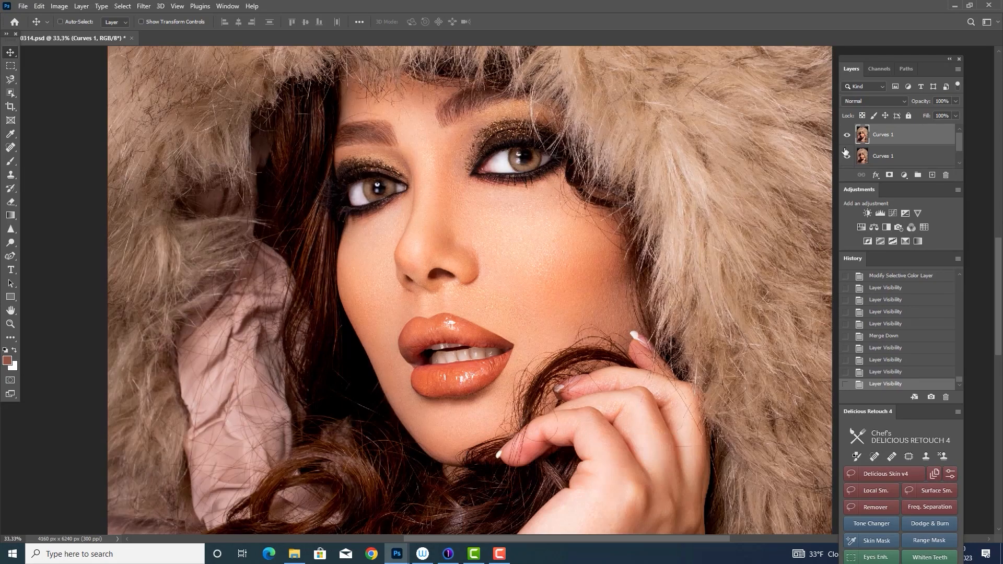
left_click(847, 135)
left_click(846, 136)
scroll(674, 355, "down", 1)
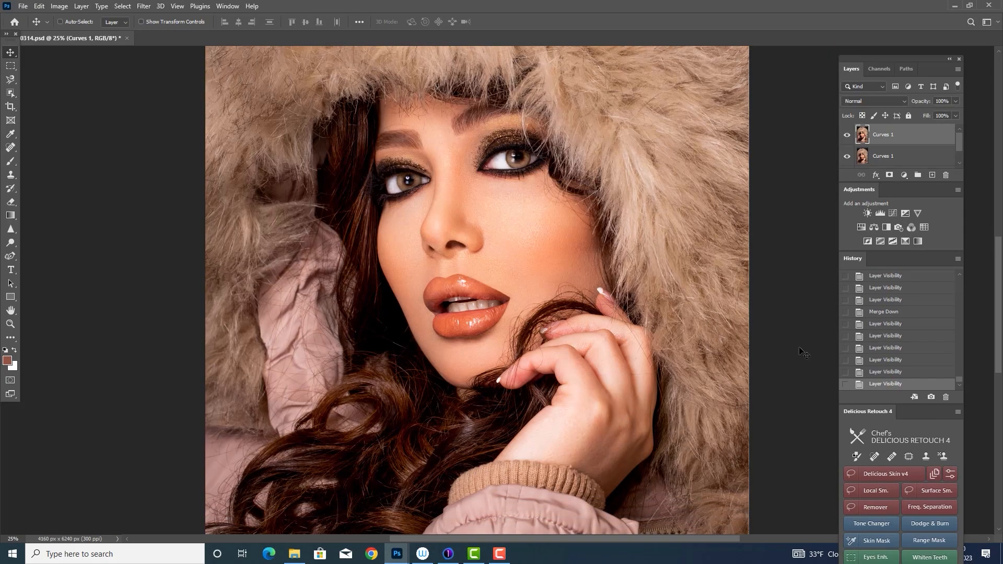
Step: Add a Curves adjustment layer, adjust its RGB curve around the midtones, and shift the Blue channel toward yellow
left_click(893, 213)
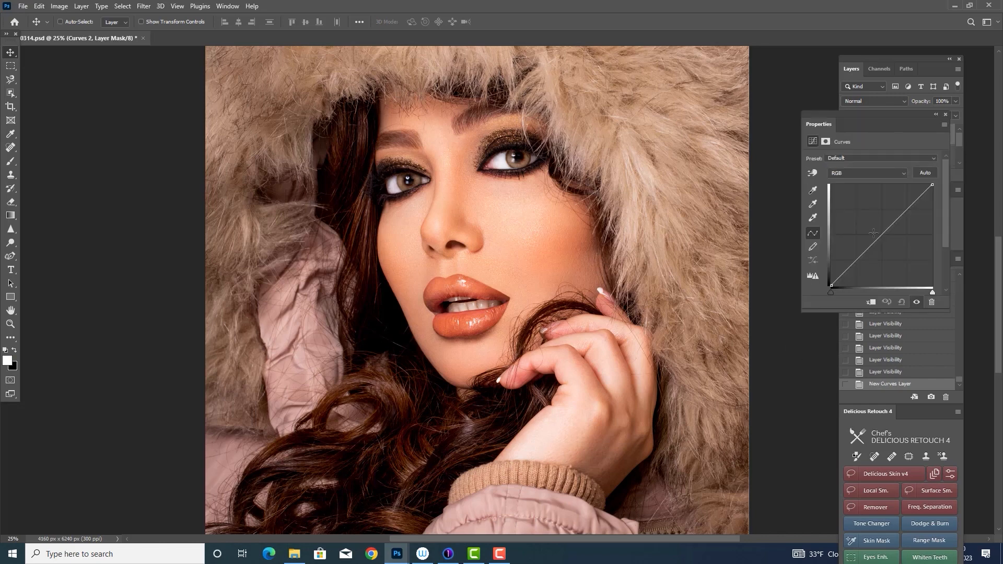
left_click_drag(882, 235, 894, 226)
left_click(832, 178)
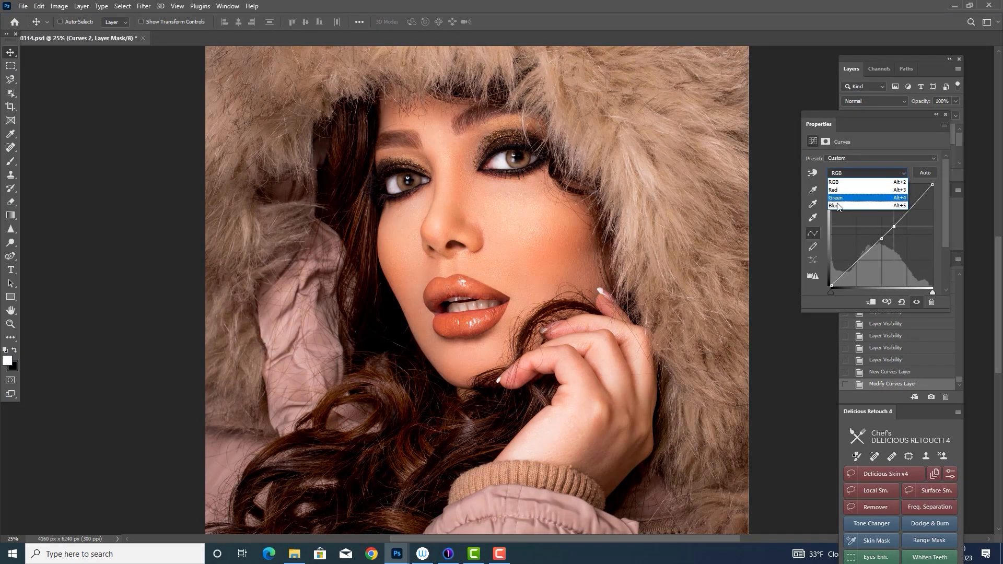
left_click(856, 208)
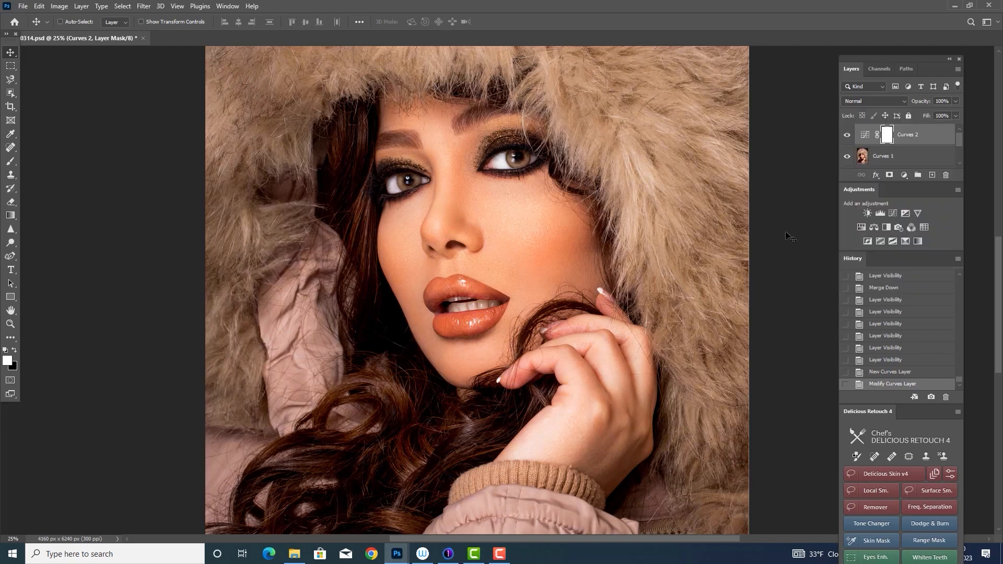
Step: Invert the Curves 2 mask, paint the effect onto the hand with the Brush at 41% flow, and compare it with the layer hidden
key("ctrl+i")
key("b")
left_click(306, 22)
left_click(318, 36)
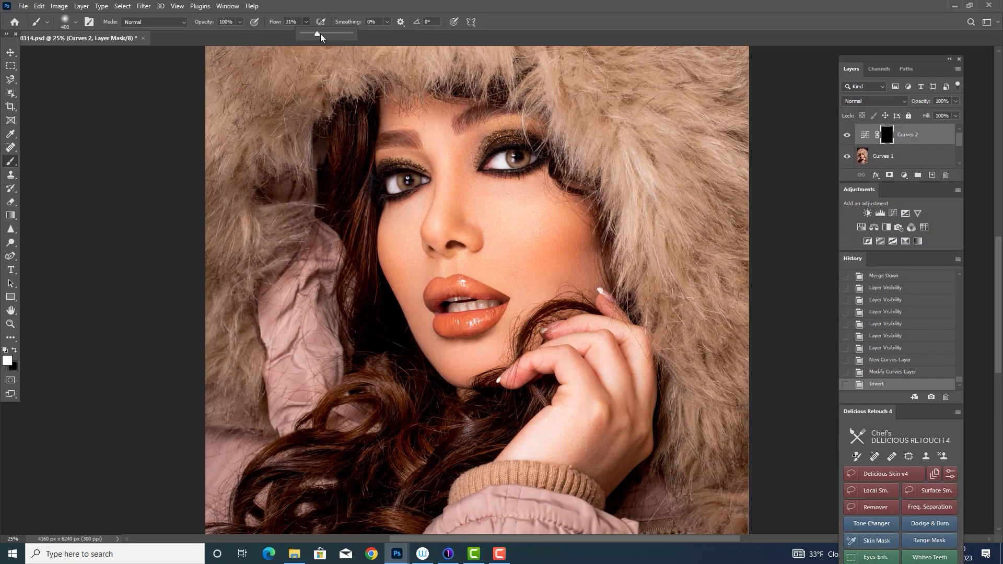
mouse_move(628, 386)
left_mouse_down()
mouse_move(545, 450)
mouse_move(624, 429)
mouse_move(585, 417)
left_mouse_up()
left_click(847, 135)
left_click(847, 135)
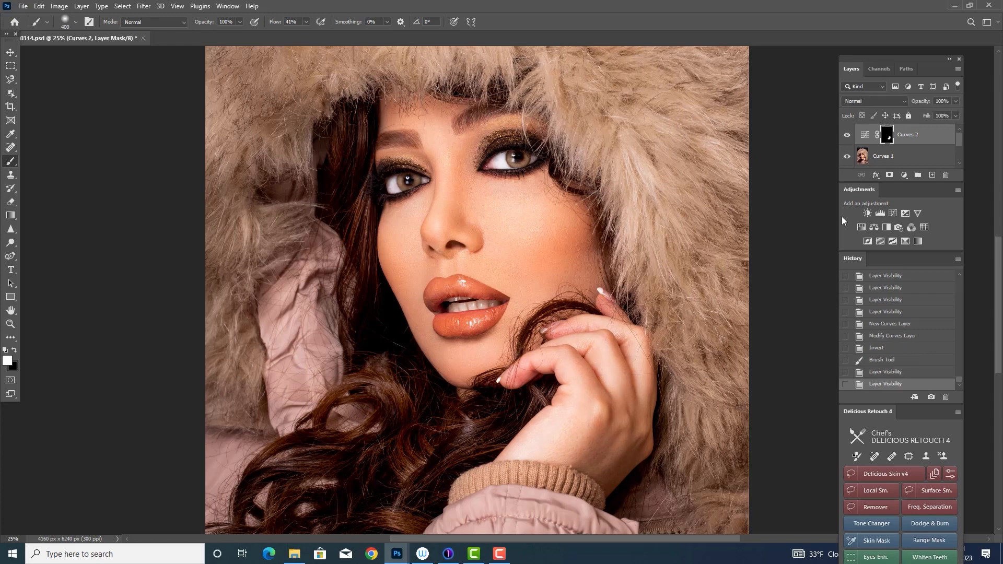
Step: Merge Curves 2 down, compare the result with the layer beneath, and merge the two Curves 1 layers into one
key("ctrl+e")
left_click(847, 135)
left_click(847, 135)
left_click(10, 53)
left_click(906, 158, "ctrl")
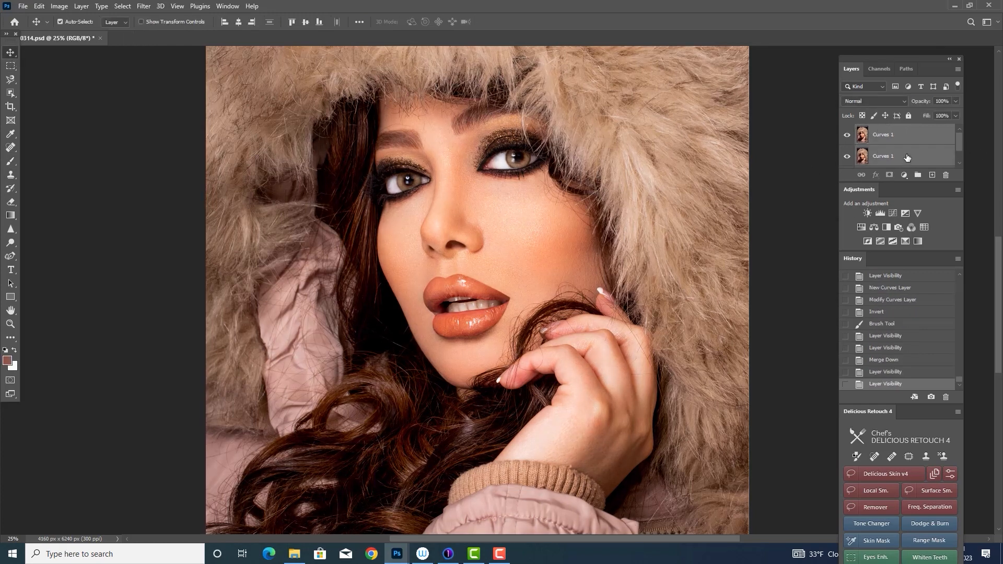
key("ctrl+e")
Step: Compare the merged Curves 1 layer with the Background before and after, examining the face at 50% and the portrait at 25% zoom
left_click(848, 137)
left_click(848, 137)
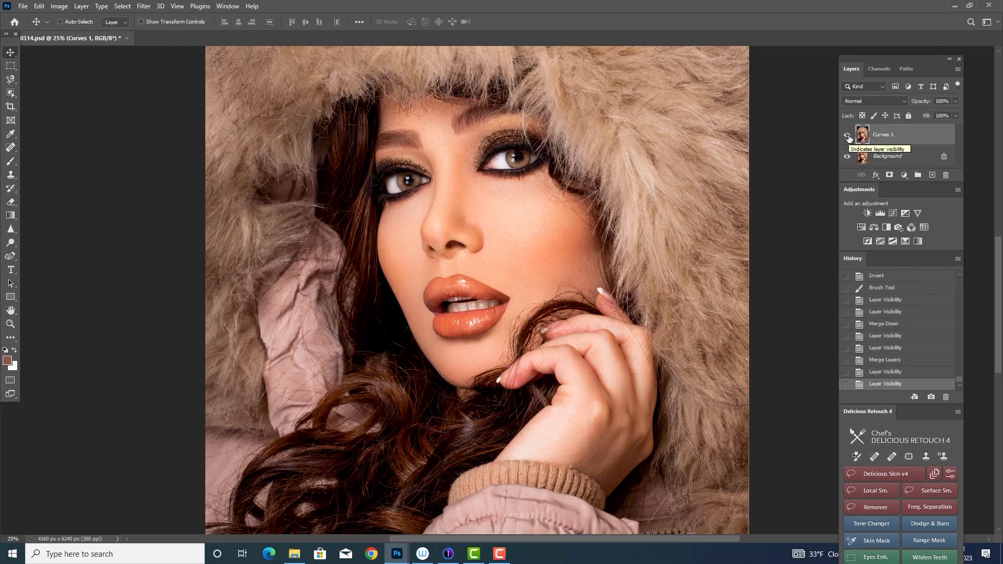
left_click(848, 137)
left_click(848, 137)
scroll(657, 328, "up", 1)
key("ctrl+plus")
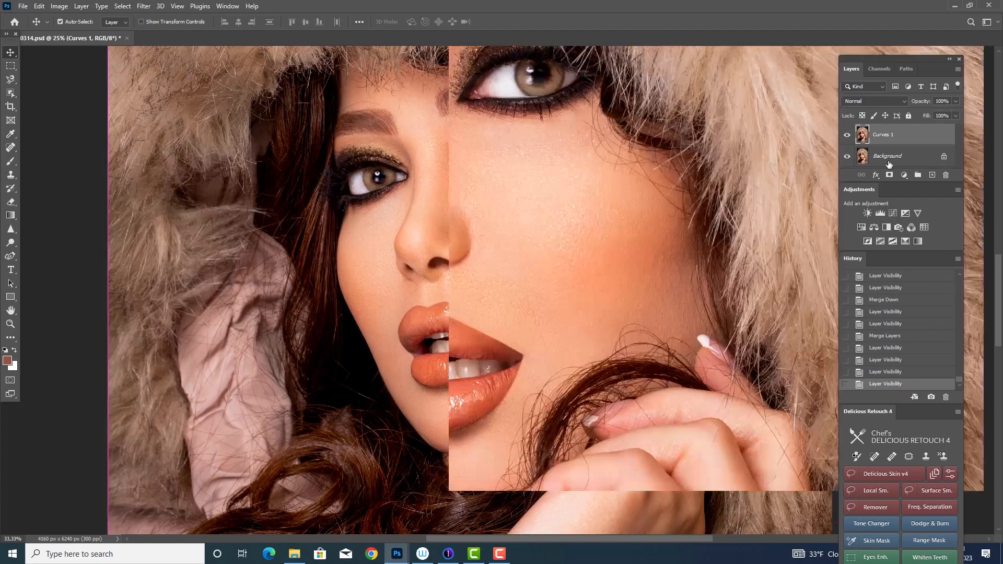
left_click(846, 136)
left_click(846, 136)
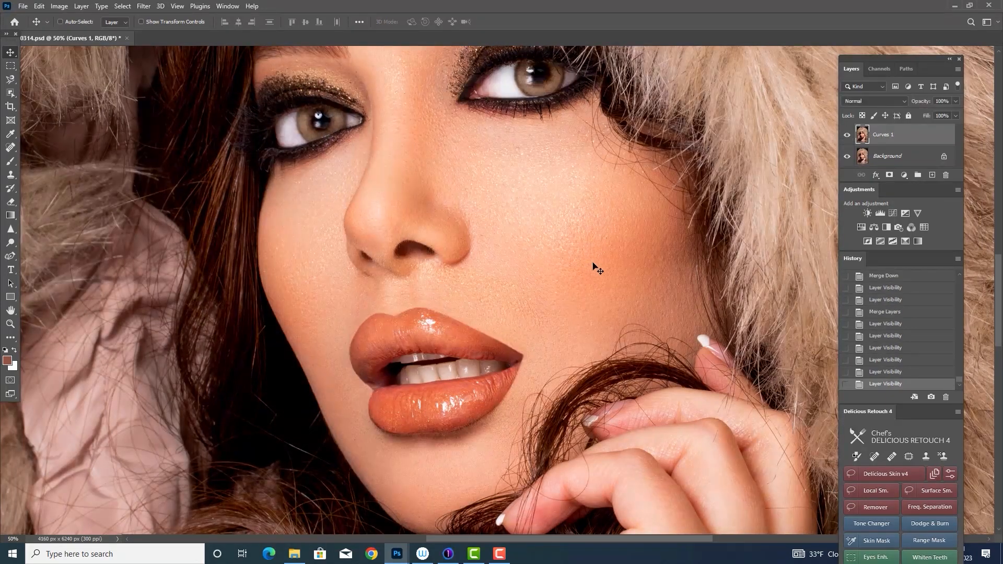
scroll(597, 268, "up", 3)
left_click(847, 136)
left_click(847, 136)
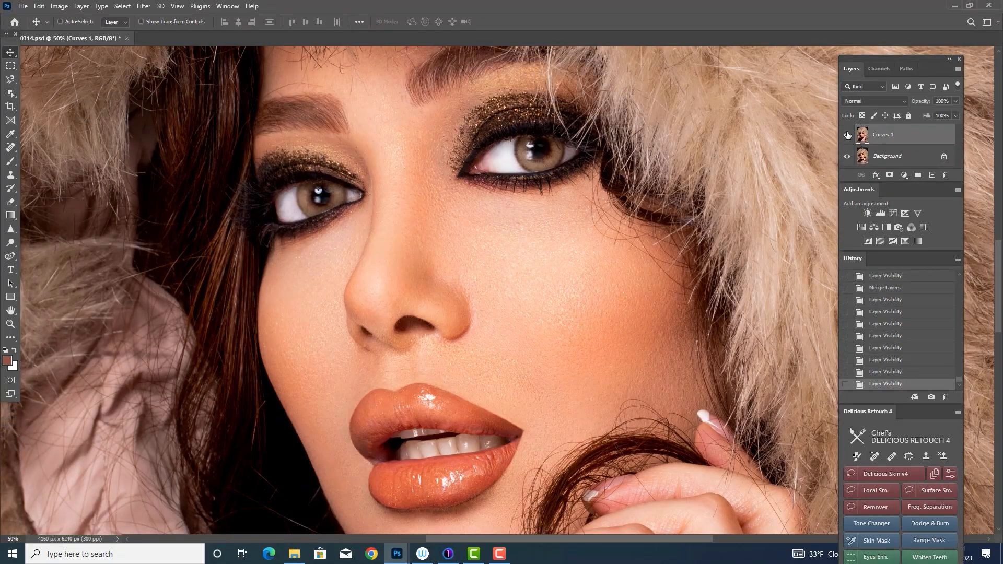
left_click(847, 136)
left_click(847, 136)
key("ctrl+minus")
key("ctrl+minus")
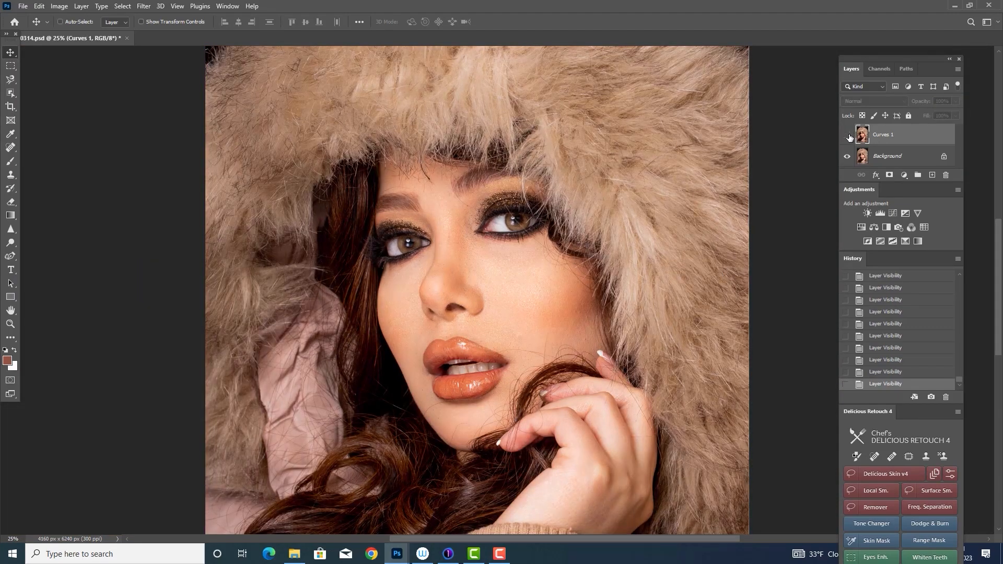